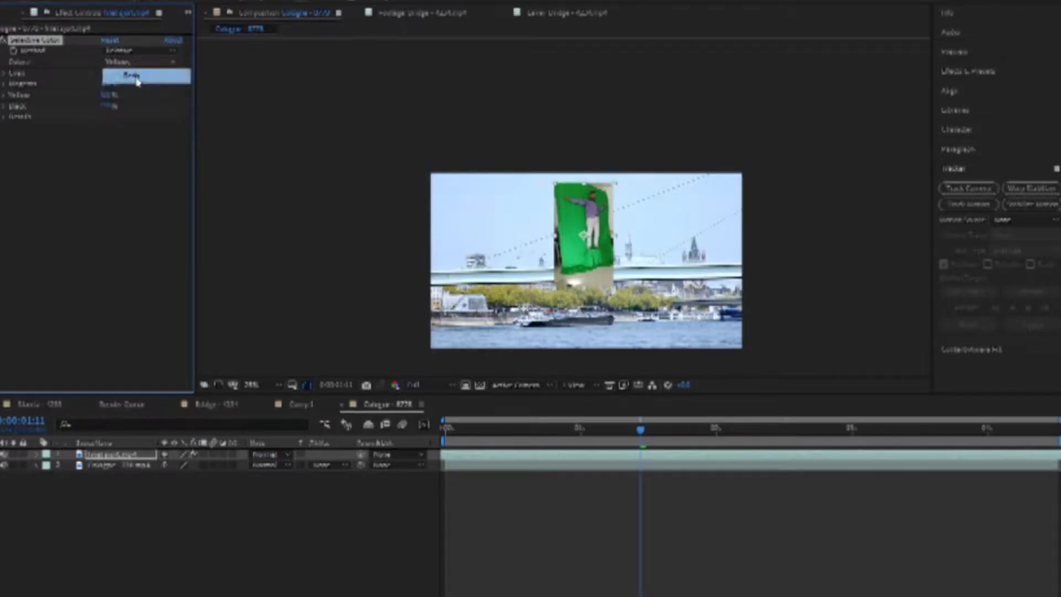
Set Selective Color to adjust Yellows and lower their Magenta to about 90%
{"action": "left_click", "coordinate": [119, 75]}
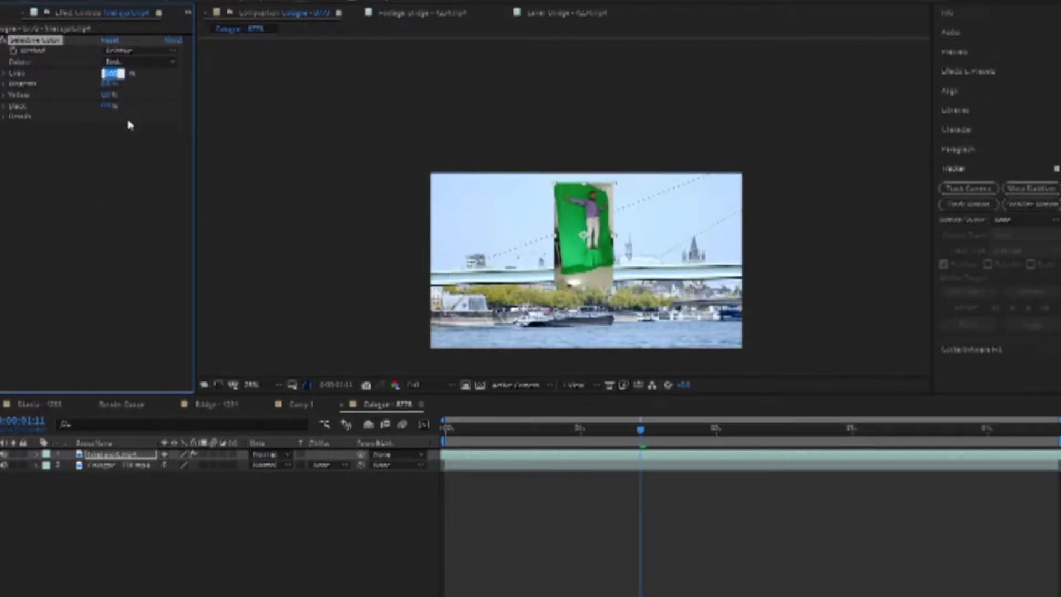
{"action": "left_click", "coordinate": [136, 62]}
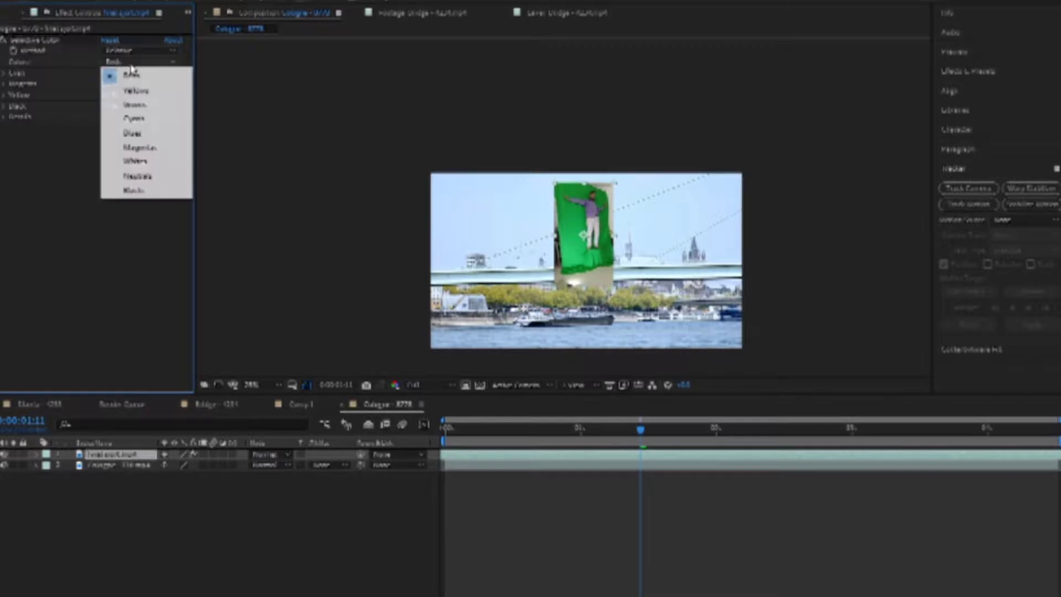
{"action": "left_click", "coordinate": [131, 88]}
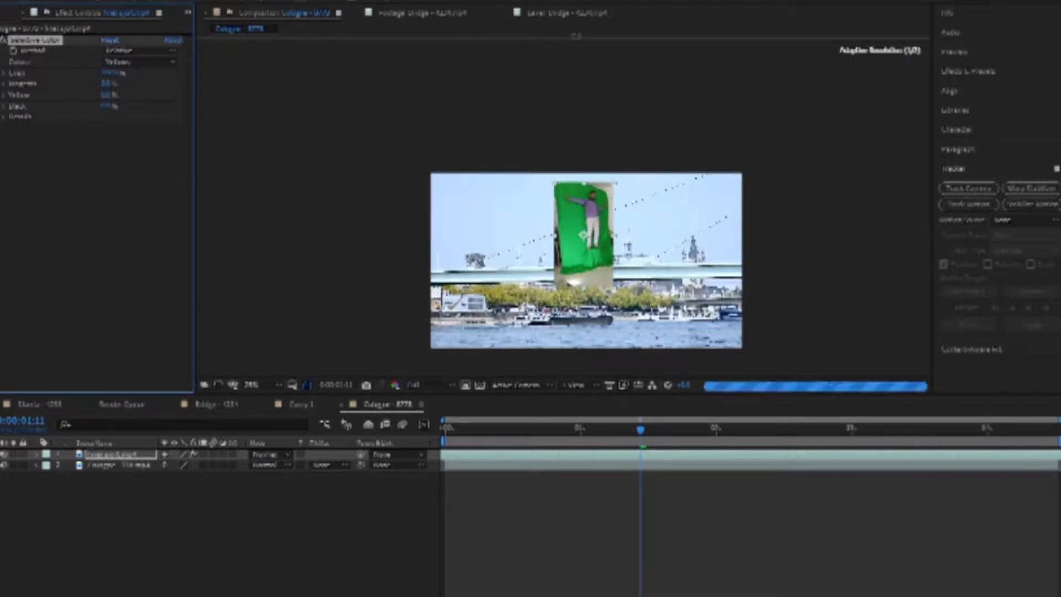
{"action": "left_click_drag", "start_coordinate": [113, 83], "coordinate": [106, 105]}
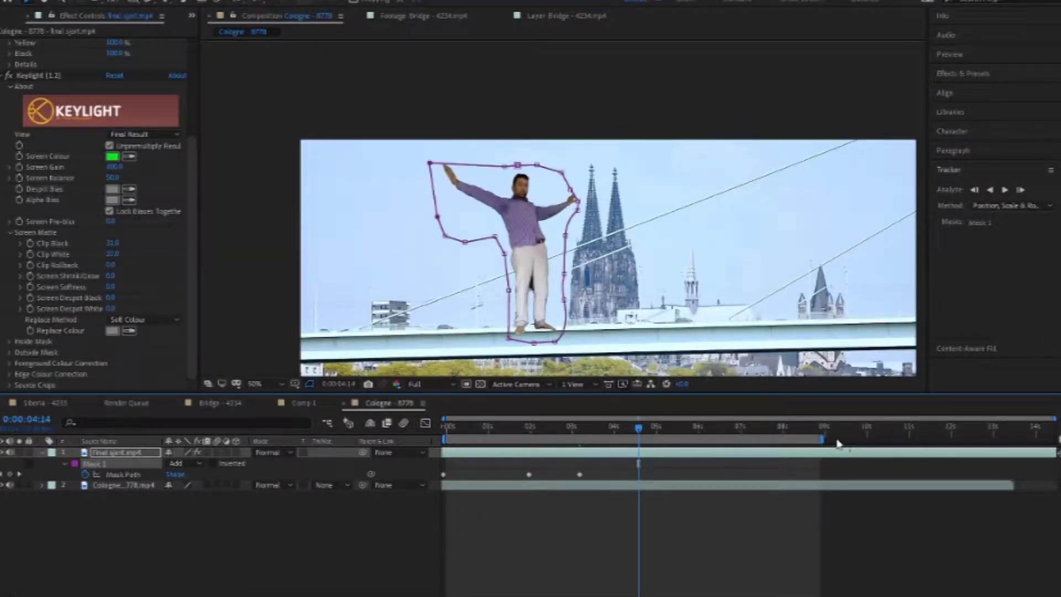
Trim the composition to a work area ending at 4:14 and preview it from the start
{"action": "left_click_drag", "start_coordinate": [823, 436], "coordinate": [641, 439]}
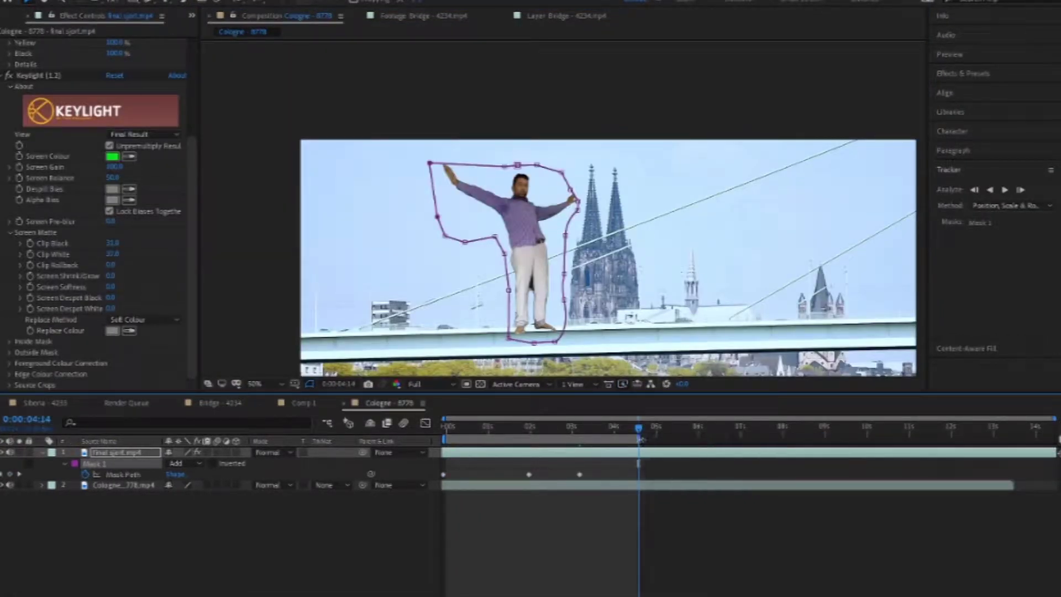
{"action": "right_click", "coordinate": [610, 439]}
{"action": "left_click", "coordinate": [671, 475]}
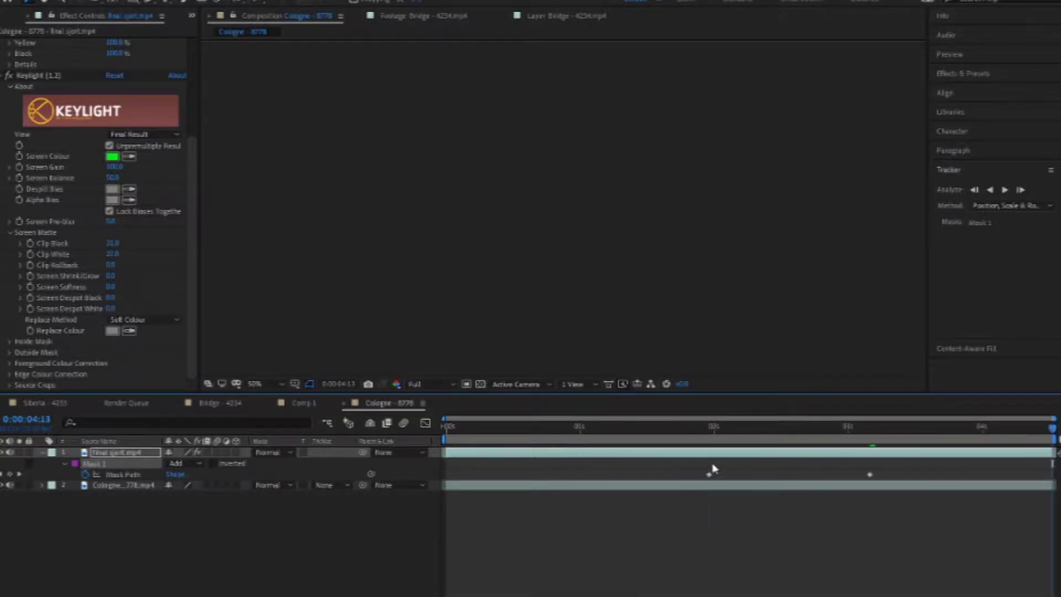
{"action": "key", "text": "space"}
{"action": "key", "text": "space"}
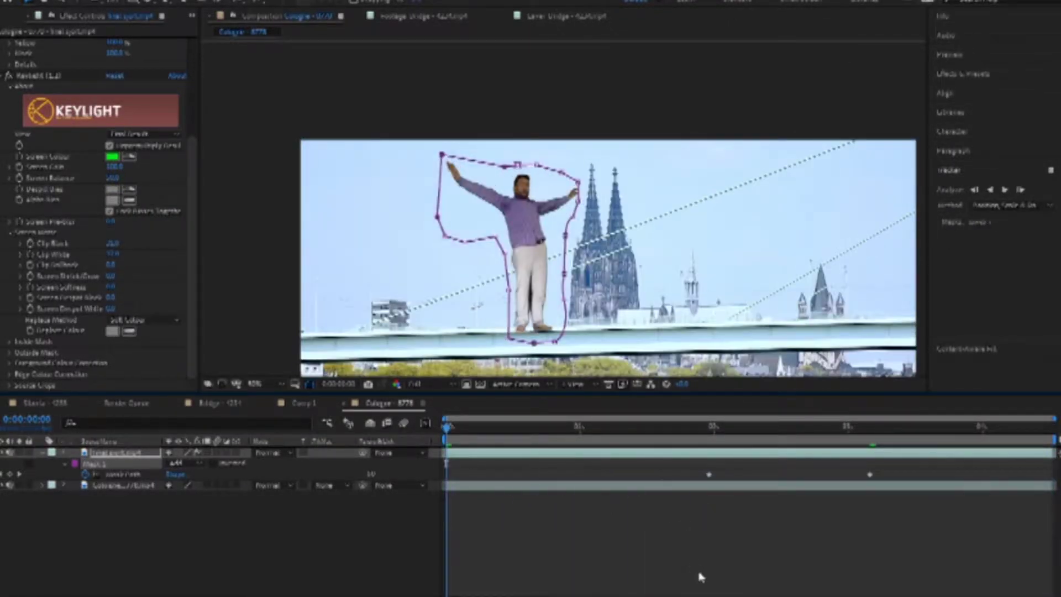
{"action": "left_click", "coordinate": [700, 577]}
{"action": "key", "text": "space"}
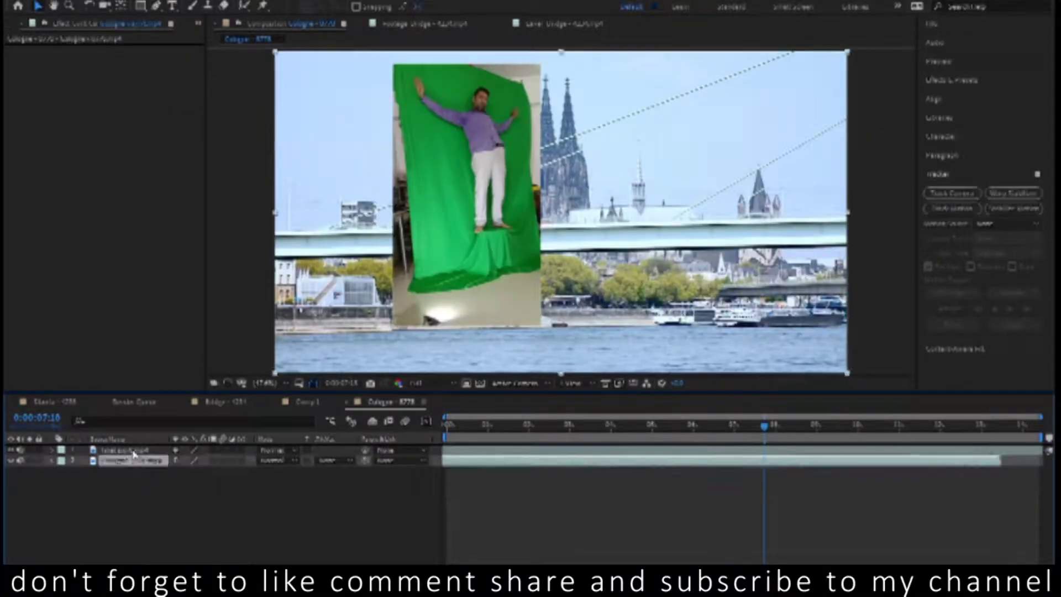
{"action": "left_click", "coordinate": [133, 450]}
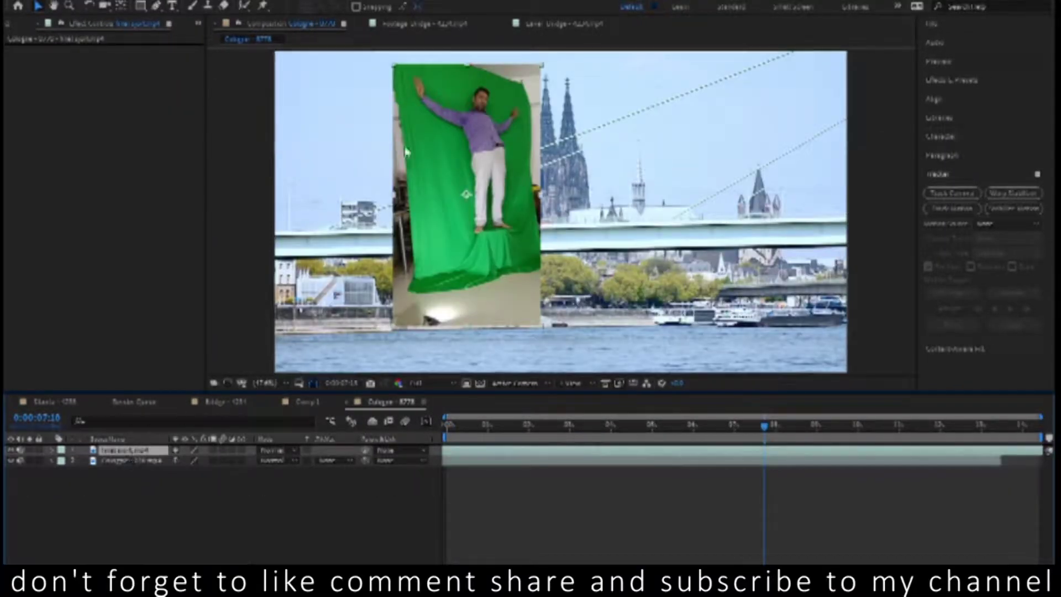
Add Selective Color to the green-screen layer, targeting Greens with Magenta adjusted to intensify the green
{"action": "left_click", "coordinate": [135, 2]}
{"action": "mouse_move", "coordinate": [182, 135]}
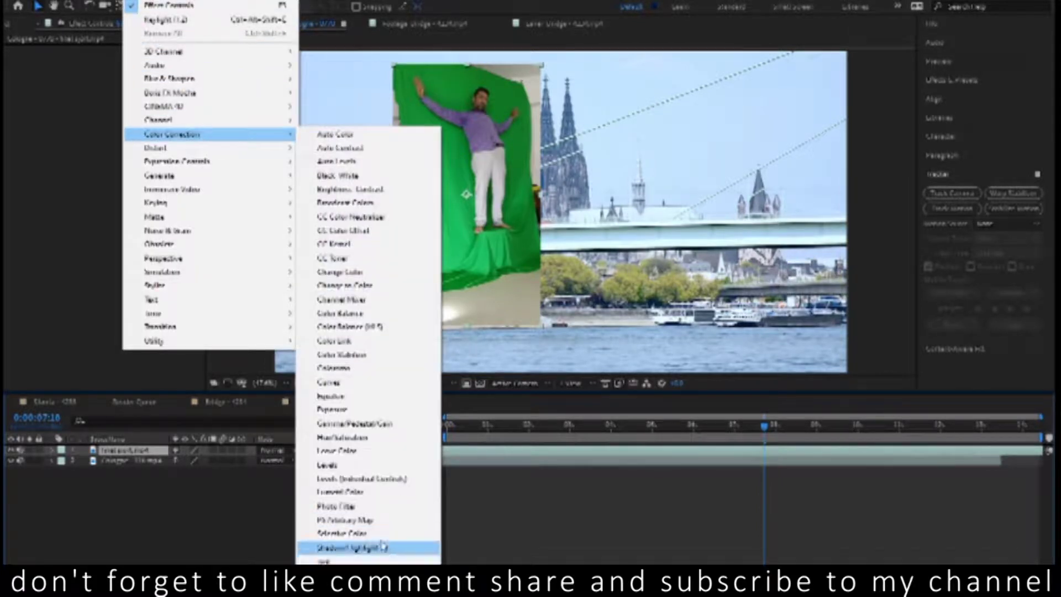
{"action": "left_click", "coordinate": [340, 533]}
{"action": "left_click", "coordinate": [159, 75]}
{"action": "left_click", "coordinate": [155, 106]}
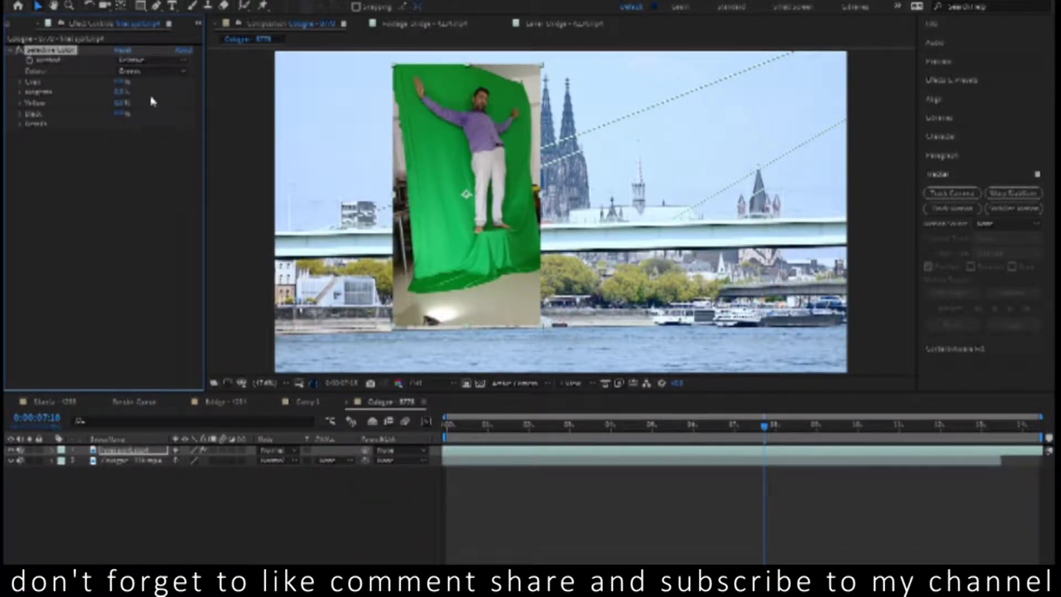
{"action": "left_click_drag", "start_coordinate": [125, 91], "coordinate": [126, 109]}
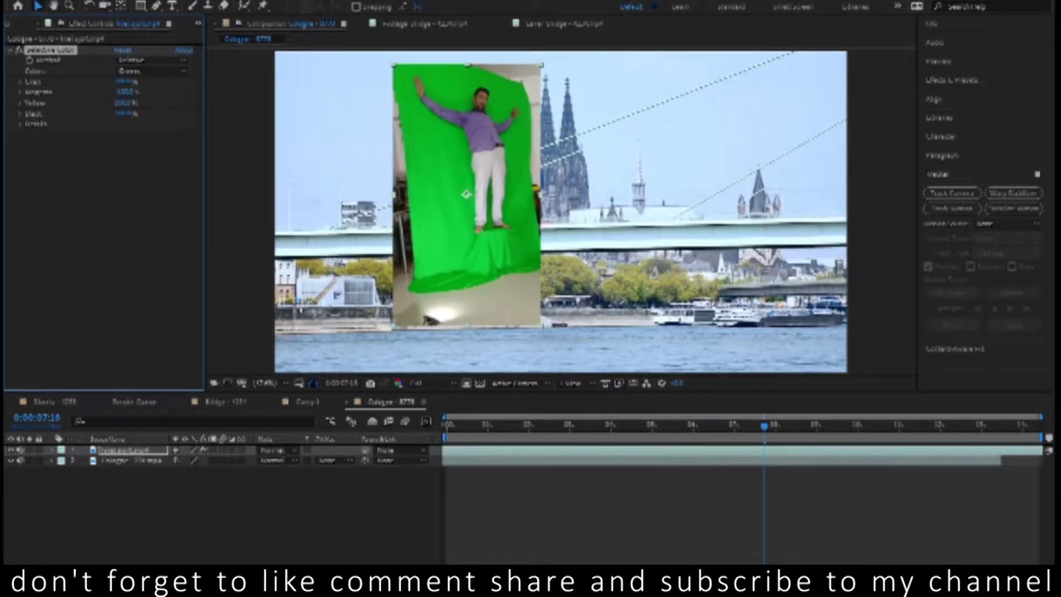
Duplicate the Selective Color effect and add Keylight to the green-screen layer
{"action": "key", "text": "ctrl+d"}
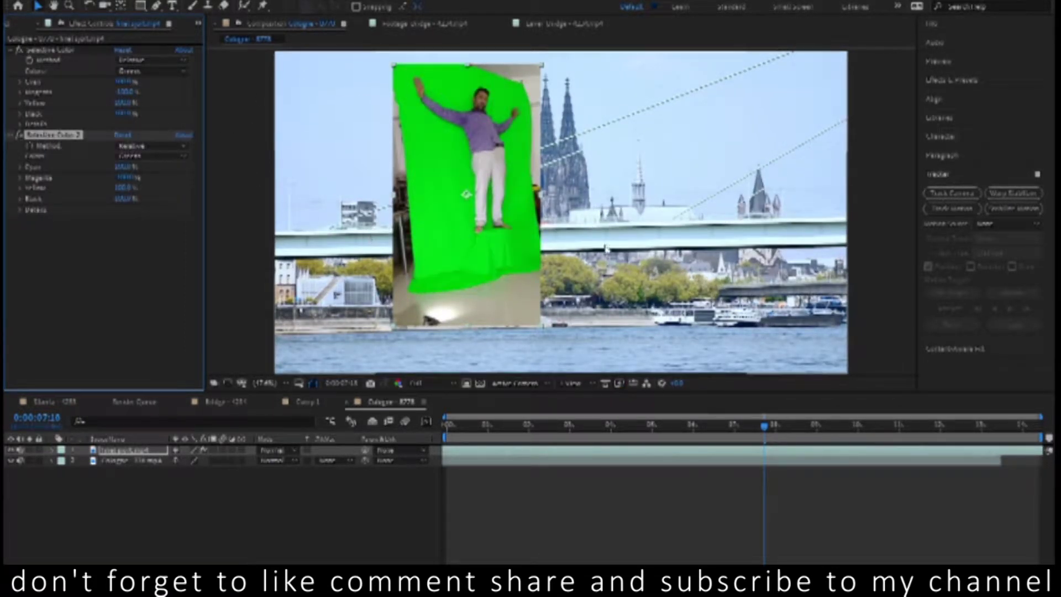
{"action": "left_click", "coordinate": [131, 3]}
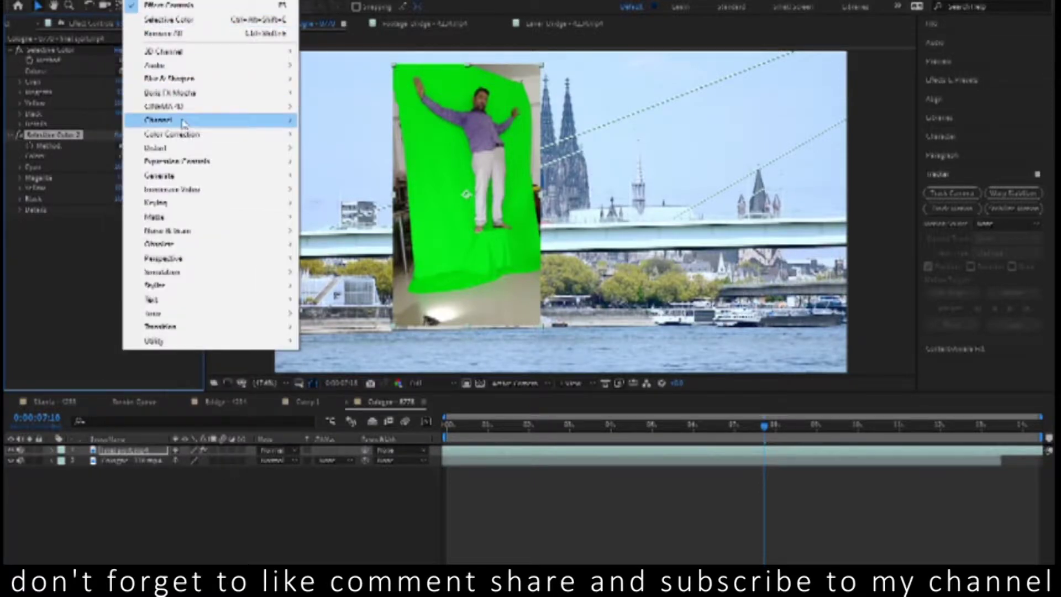
{"action": "mouse_move", "coordinate": [206, 203]}
{"action": "left_click", "coordinate": [366, 317]}
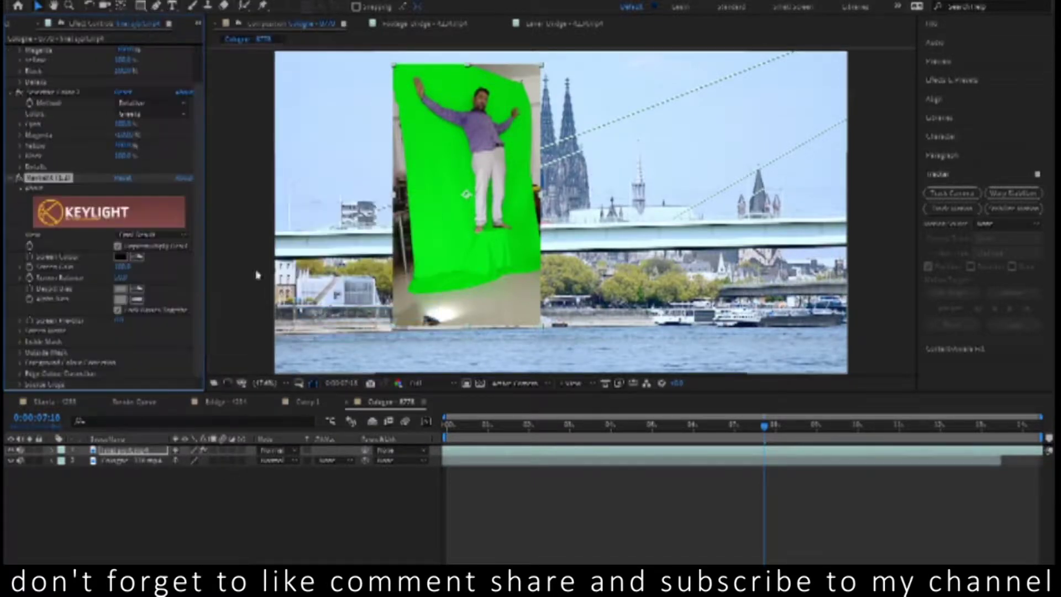
Sample the green backdrop as Keylight's Screen Colour and switch the view to Screen Matte
{"action": "left_click", "coordinate": [465, 251]}
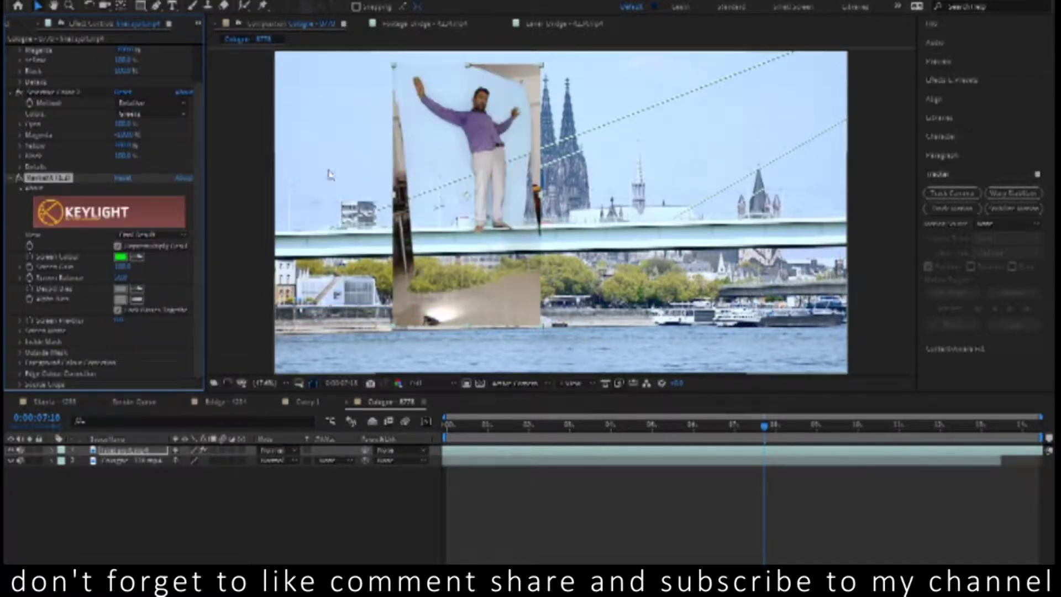
{"action": "left_click", "coordinate": [154, 234]}
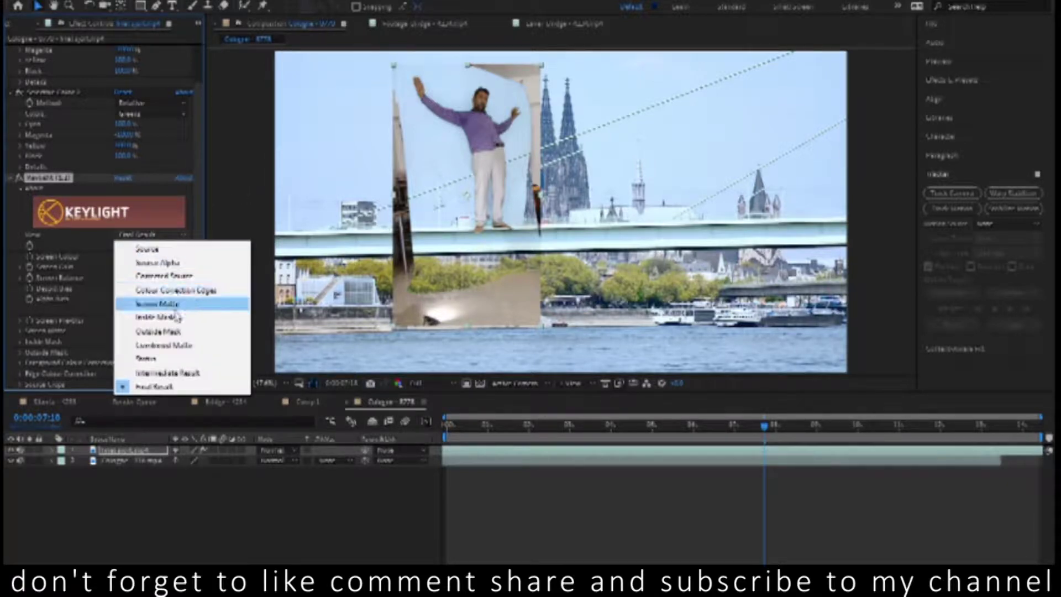
{"action": "left_click", "coordinate": [189, 305]}
{"action": "left_click", "coordinate": [21, 331]}
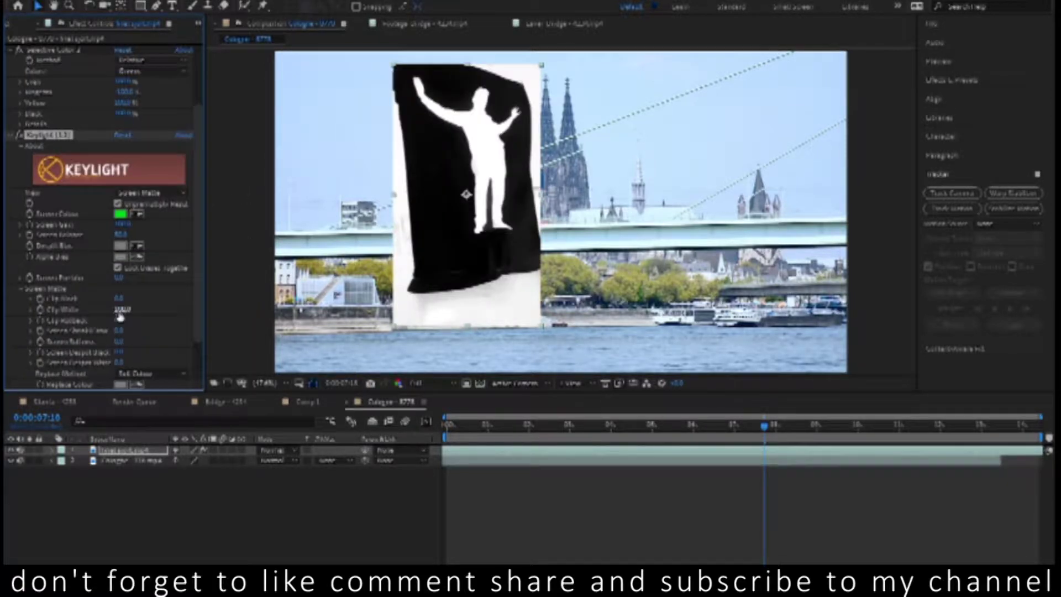
{"action": "scroll", "coordinate": [134, 272], "scroll_direction": "down", "scroll_amount": 3}
Set Clip Black to 25, lower Clip White, and return the view to Final Result
{"action": "left_click_drag", "start_coordinate": [122, 251], "coordinate": [182, 253]}
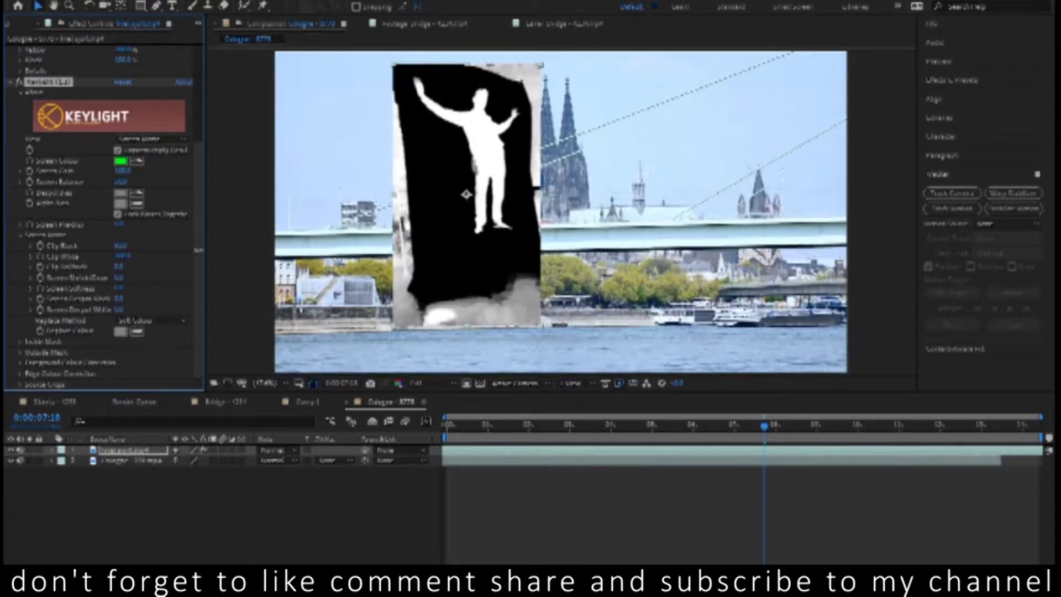
{"action": "key", "text": "ctrl+z"}
{"action": "left_click_drag", "start_coordinate": [119, 245], "coordinate": [133, 245]}
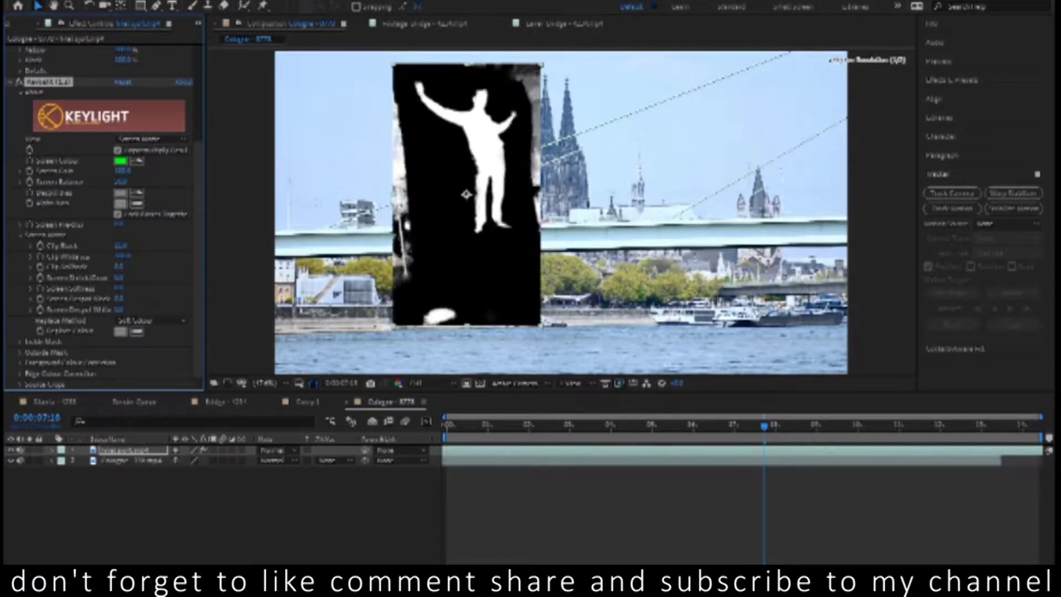
{"action": "left_click_drag", "start_coordinate": [122, 257], "coordinate": [108, 258]}
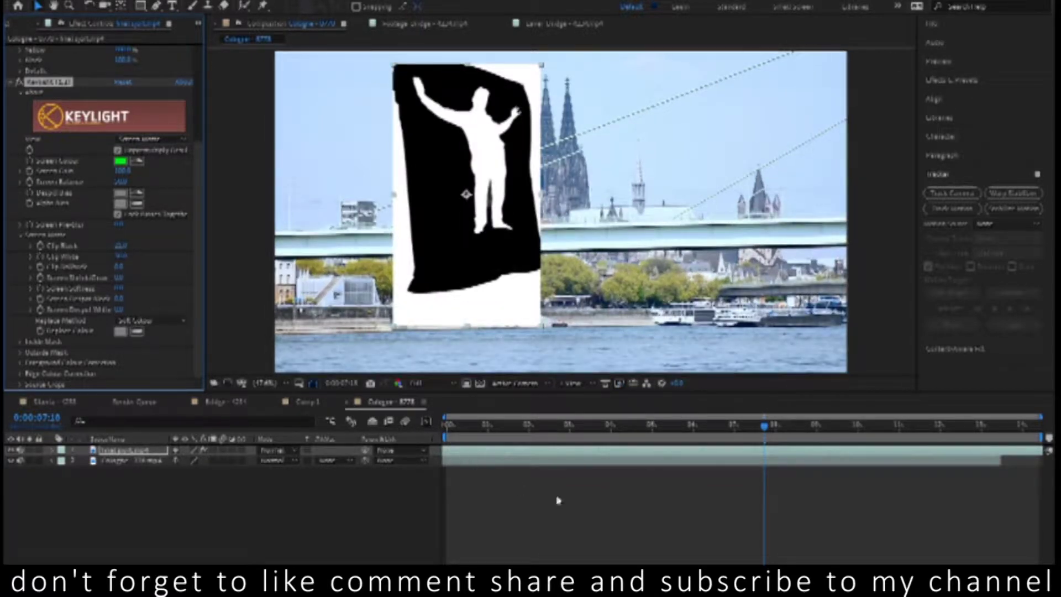
{"action": "left_click", "coordinate": [149, 138]}
{"action": "left_click", "coordinate": [160, 293]}
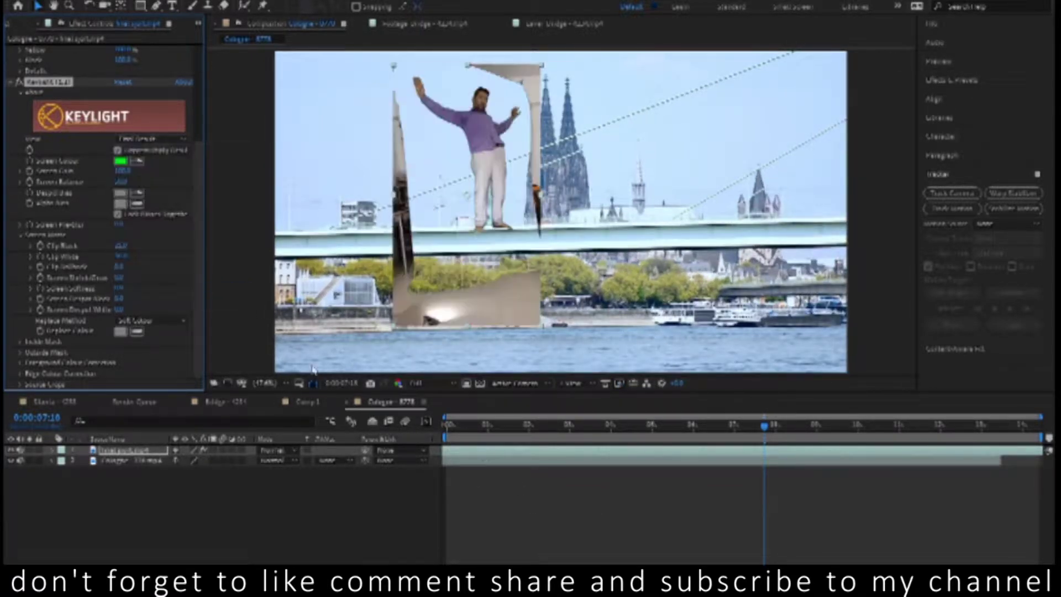
{"action": "scroll", "coordinate": [470, 185], "scroll_direction": "up", "scroll_amount": 5}
{"action": "scroll", "coordinate": [470, 185], "scroll_direction": "down", "scroll_amount": 2}
{"action": "scroll", "coordinate": [475, 205], "scroll_direction": "down", "scroll_amount": 2}
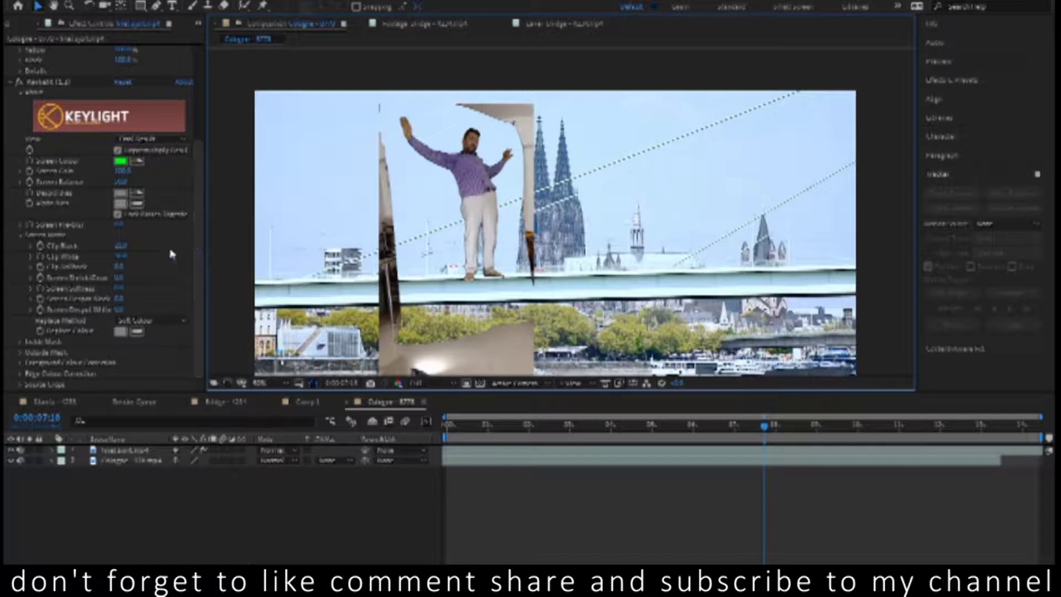
{"action": "mouse_move", "coordinate": [120, 245]}
{"action": "left_mouse_down"}
{"action": "mouse_move", "coordinate": [125, 256]}
{"action": "mouse_move", "coordinate": [161, 255]}
{"action": "left_mouse_up"}
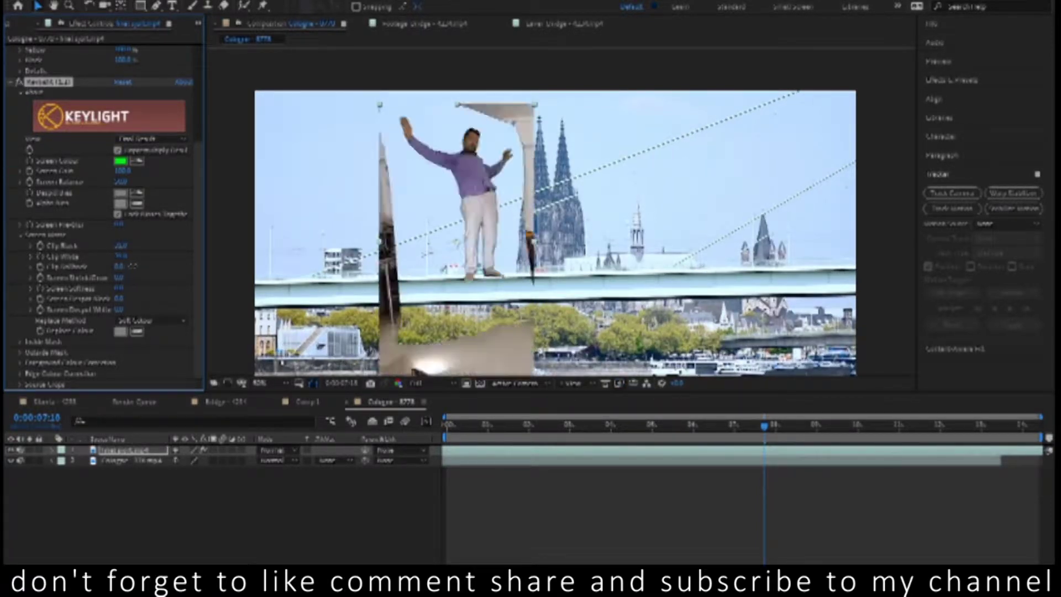
{"action": "left_click_drag", "start_coordinate": [476, 424], "coordinate": [446, 425]}
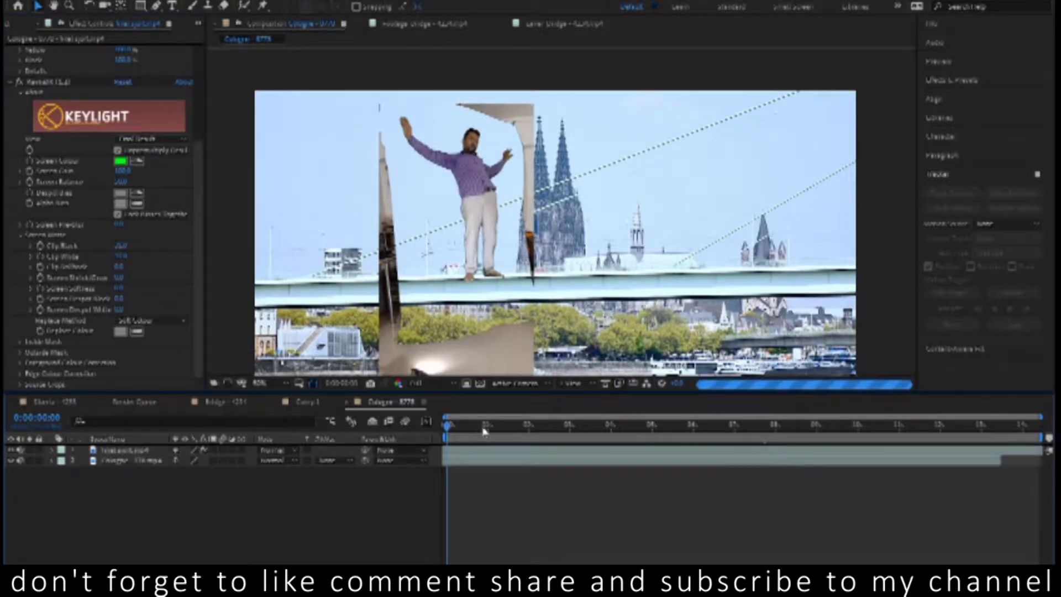
{"action": "key", "text": "space"}
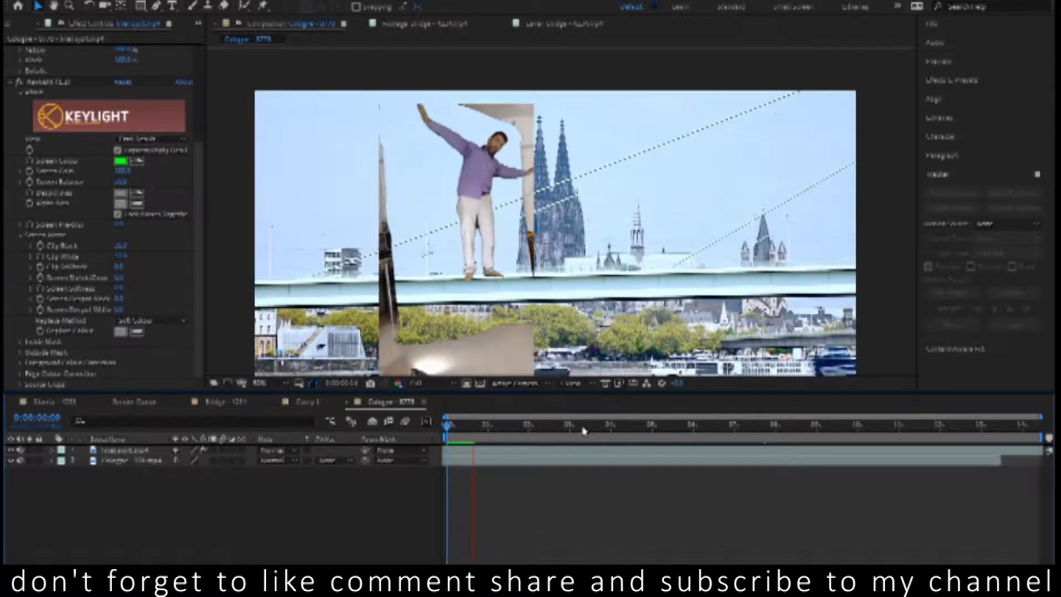
Scrub and replay the keyed clip, then place the first Pen point of a mask on the man
{"action": "left_click", "coordinate": [630, 450]}
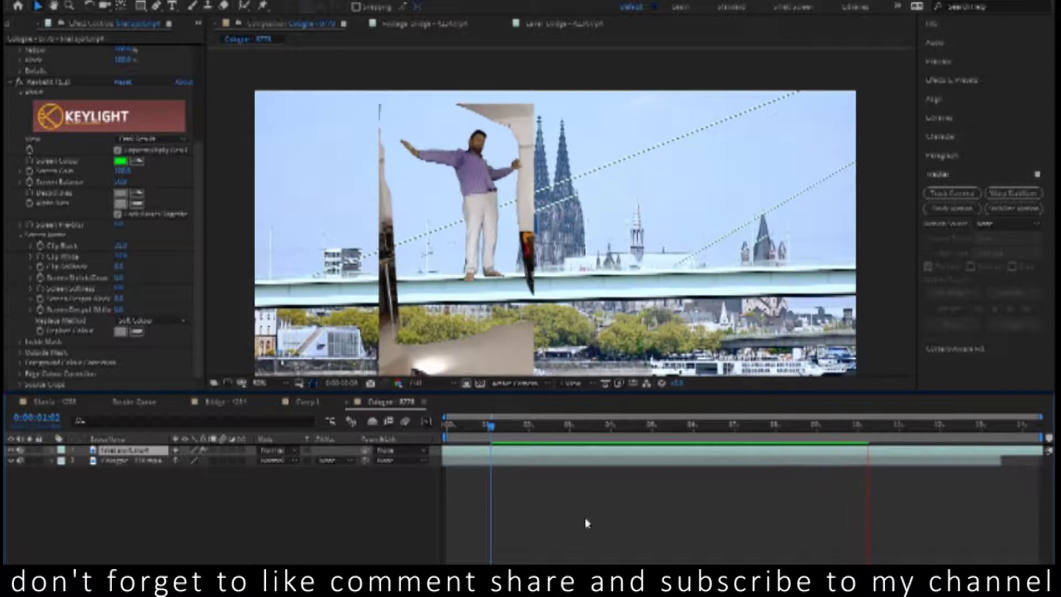
{"action": "mouse_move", "coordinate": [788, 450]}
{"action": "left_mouse_down"}
{"action": "mouse_move", "coordinate": [817, 452]}
{"action": "mouse_move", "coordinate": [773, 453]}
{"action": "left_mouse_up"}
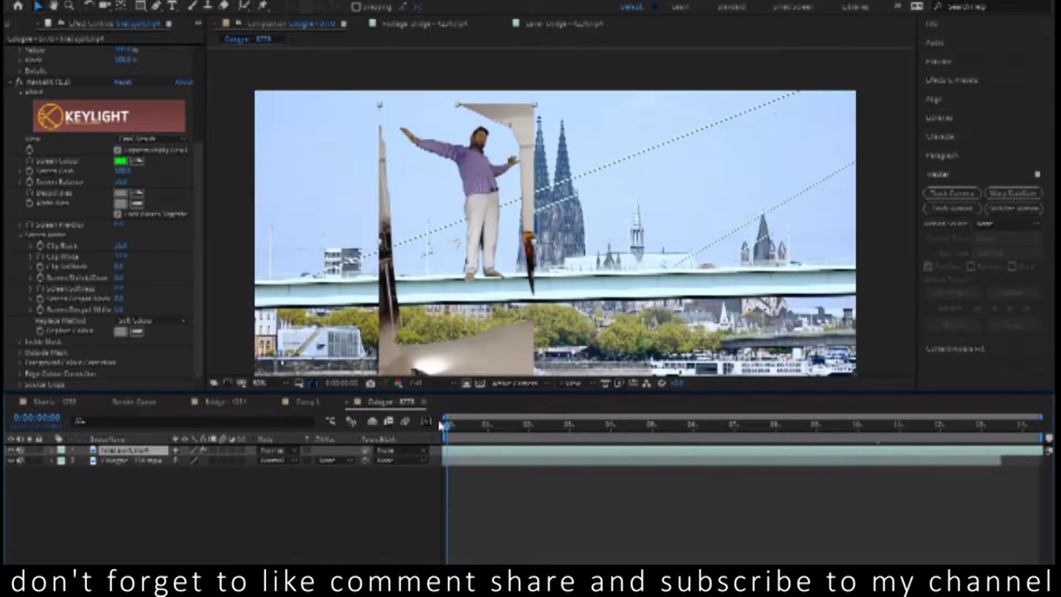
{"action": "mouse_move", "coordinate": [497, 425]}
{"action": "left_mouse_down"}
{"action": "mouse_move", "coordinate": [781, 425]}
{"action": "mouse_move", "coordinate": [1025, 452]}
{"action": "mouse_move", "coordinate": [949, 433]}
{"action": "mouse_move", "coordinate": [1008, 441]}
{"action": "mouse_move", "coordinate": [976, 449]}
{"action": "left_mouse_up"}
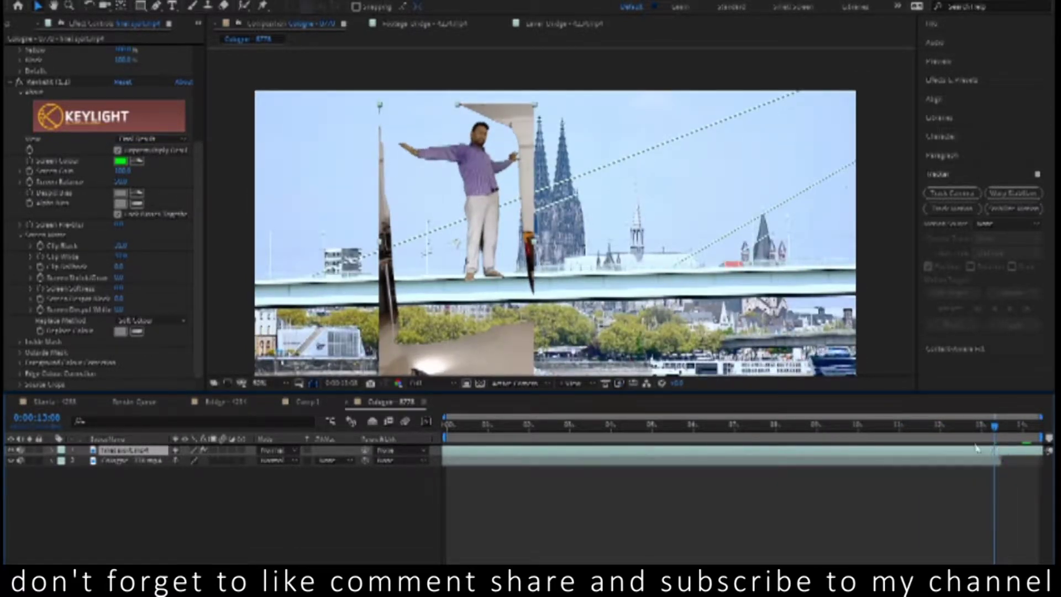
{"action": "key", "text": "space"}
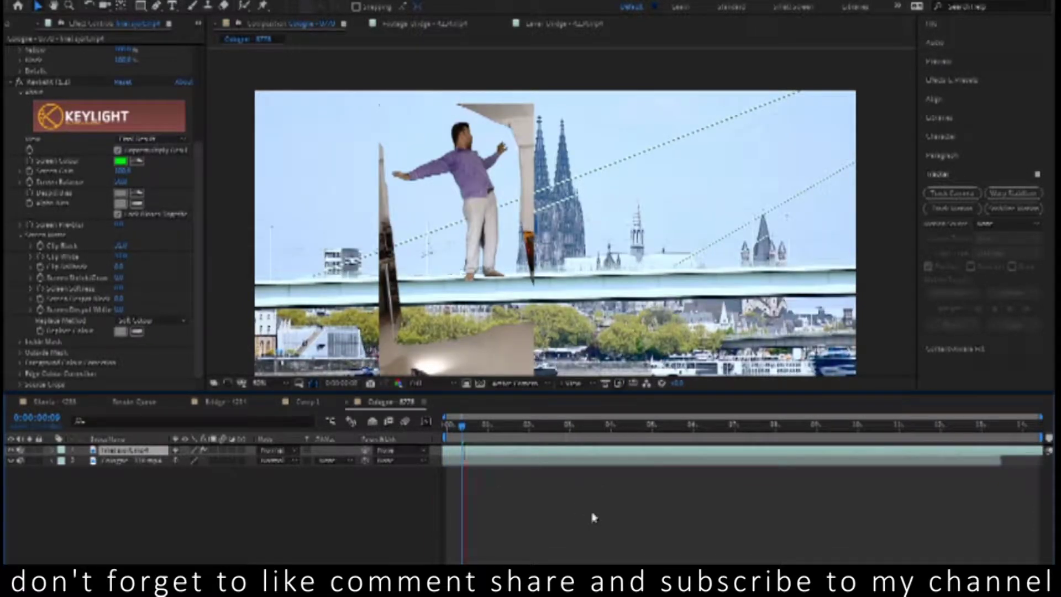
{"action": "left_click", "coordinate": [156, 5]}
{"action": "left_click", "coordinate": [457, 285]}
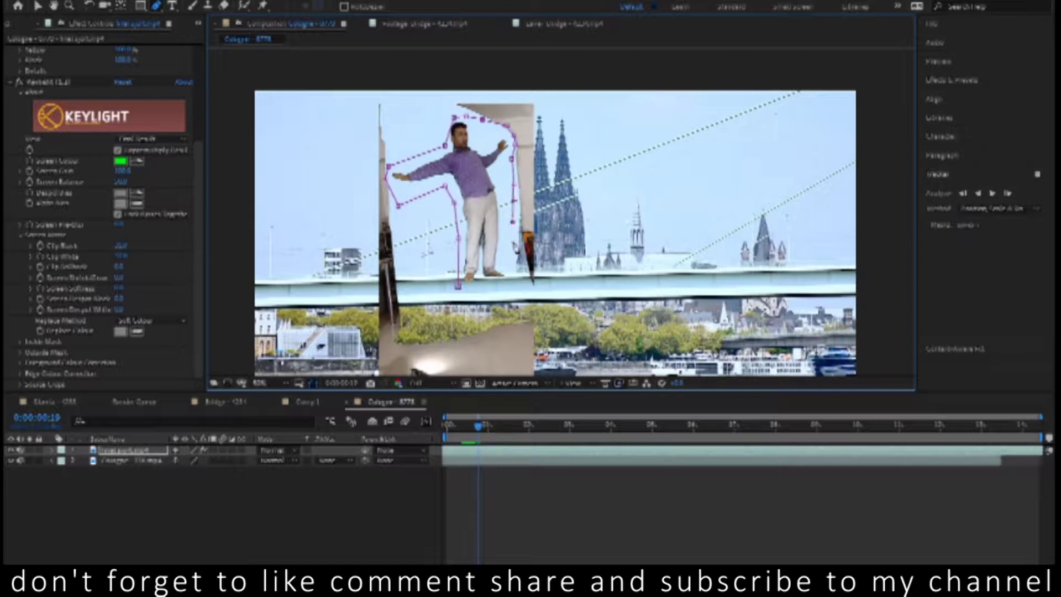
Close the mask around the man, preview it, and pull a point out around his head
{"action": "left_click", "coordinate": [459, 286]}
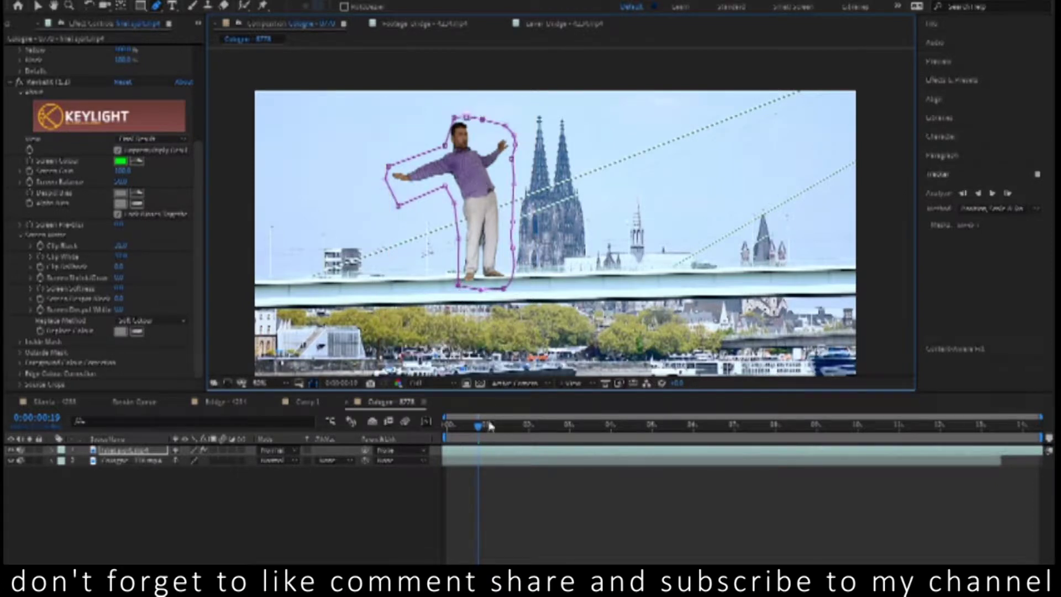
{"action": "left_click", "coordinate": [538, 516]}
{"action": "key", "text": "space"}
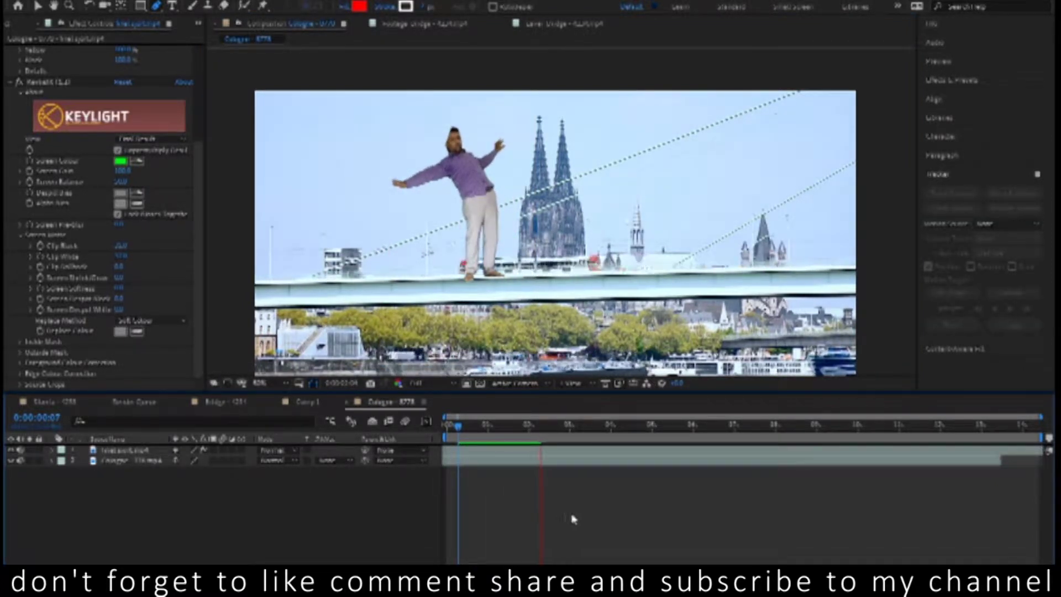
{"action": "left_click", "coordinate": [511, 448]}
{"action": "left_click_drag", "start_coordinate": [447, 147], "coordinate": [436, 135]}
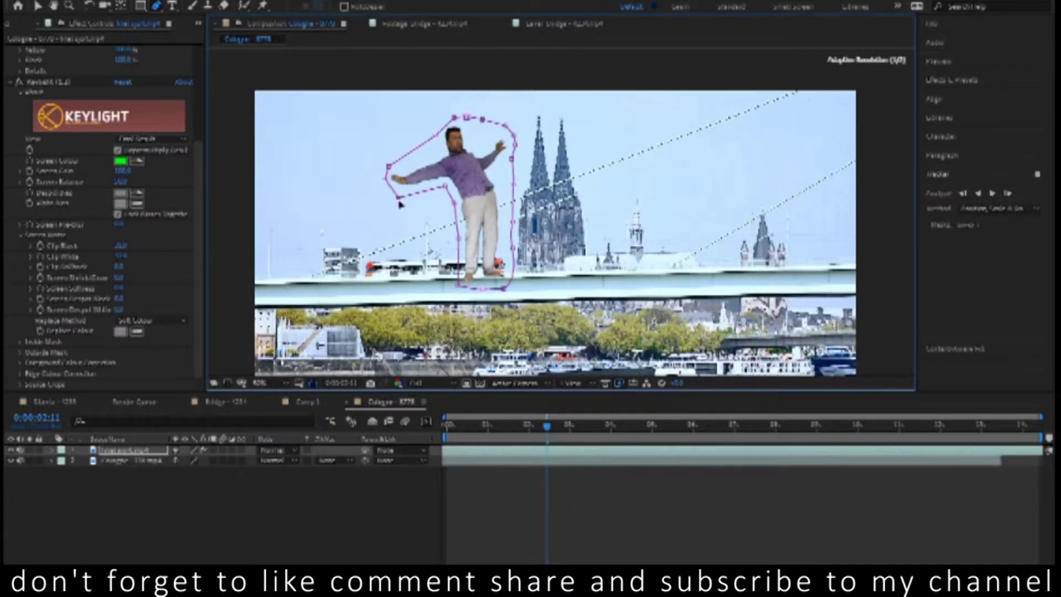
{"action": "key", "text": "space"}
{"action": "key", "text": "space"}
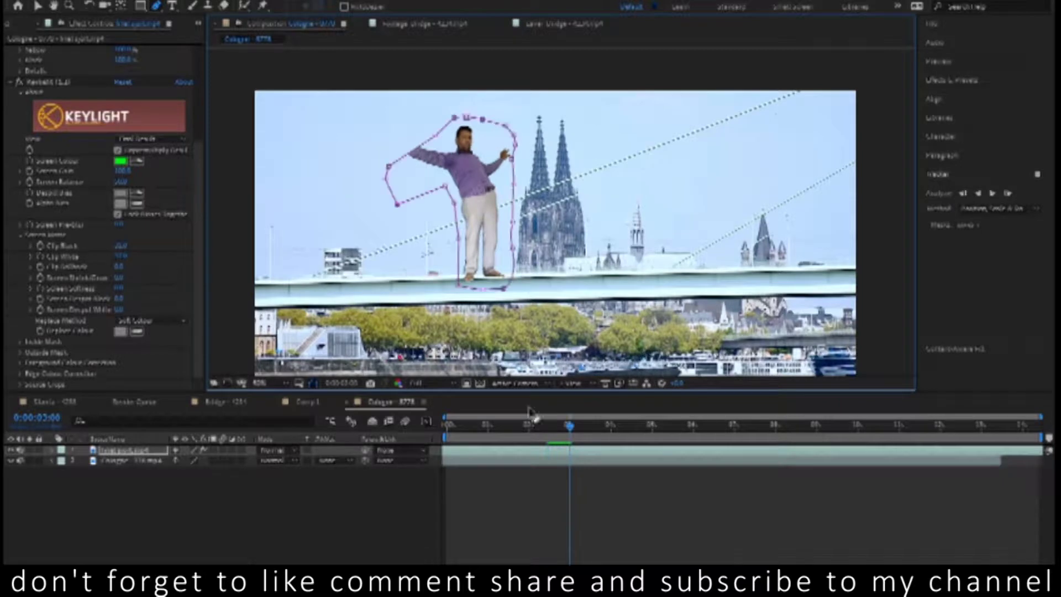
Widen the mask to include the raised hand and preview to find where it fails
{"action": "key", "text": "v"}
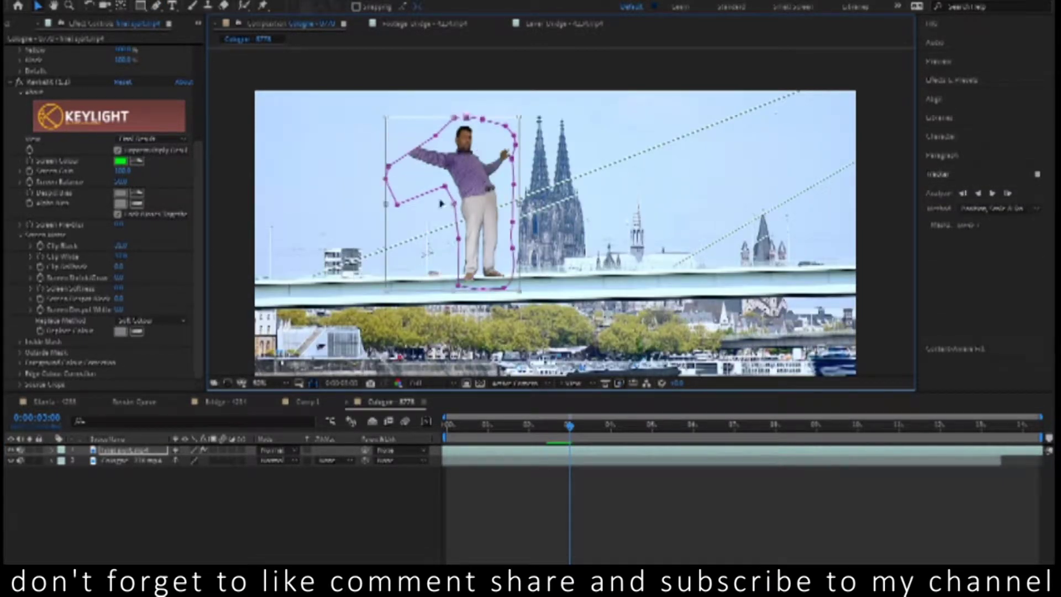
{"action": "left_click_drag", "start_coordinate": [410, 150], "coordinate": [380, 121]}
{"action": "key", "text": "space"}
{"action": "key", "text": "space"}
{"action": "left_click", "coordinate": [578, 450]}
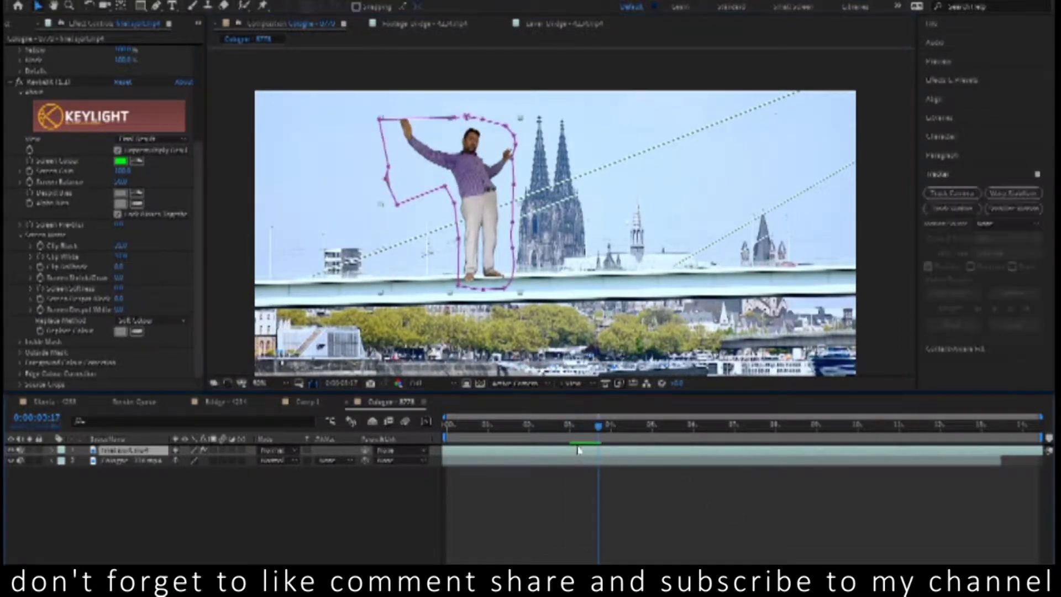
{"action": "key", "text": "space"}
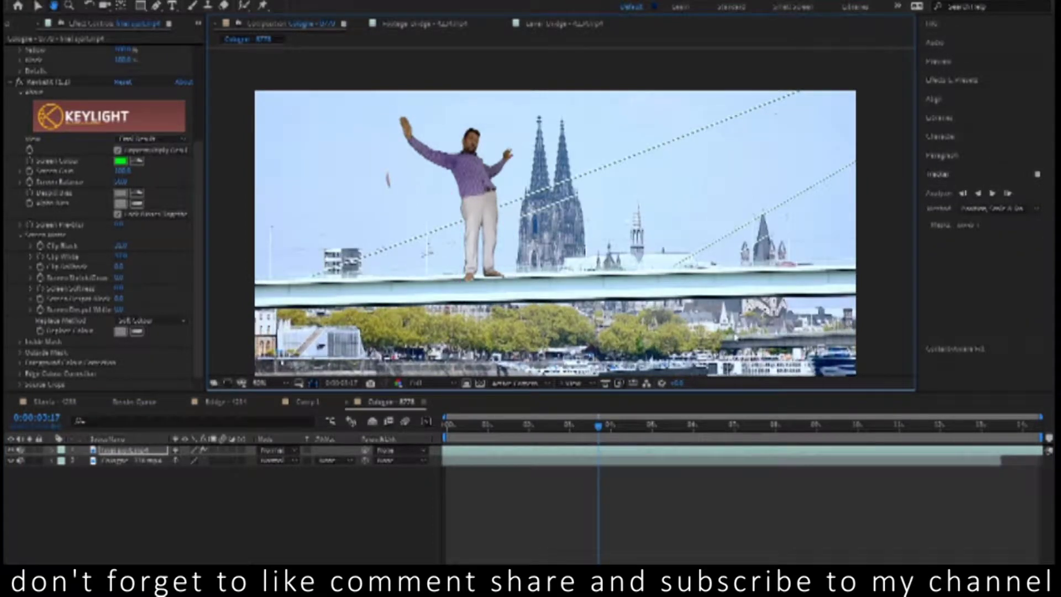
{"action": "key", "text": "space"}
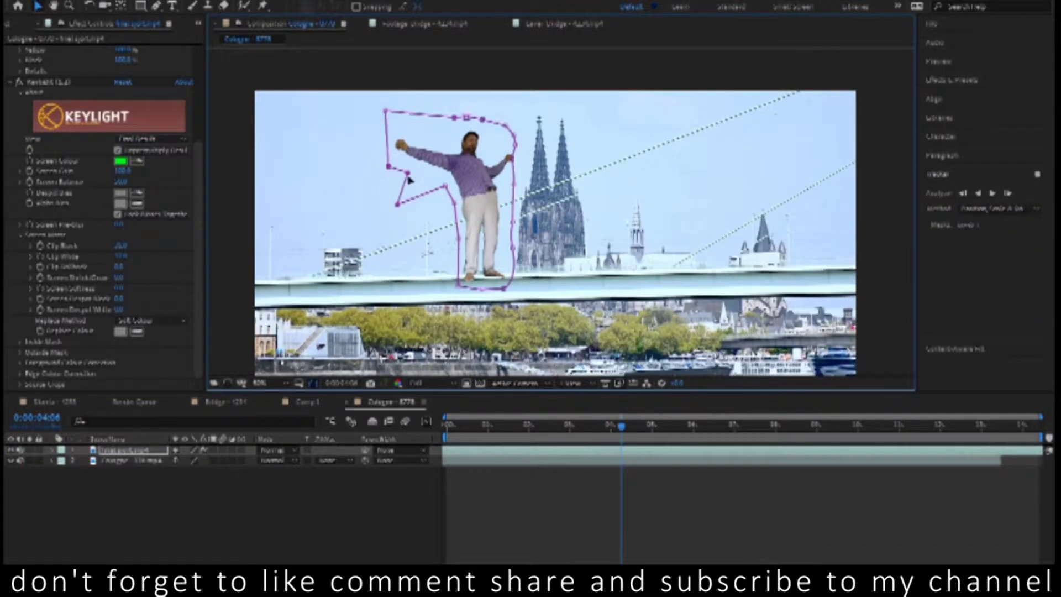
{"action": "key", "text": "space"}
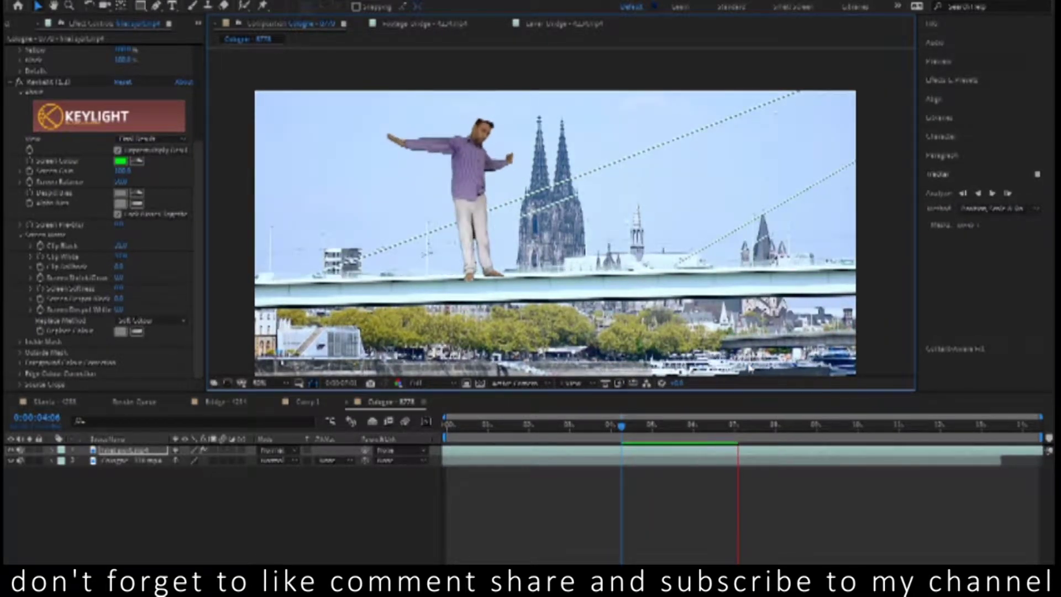
{"action": "key", "text": "space"}
Reshape the mask points around the head and extend its right edge past the hand
{"action": "left_click_drag", "start_coordinate": [488, 128], "coordinate": [485, 121]}
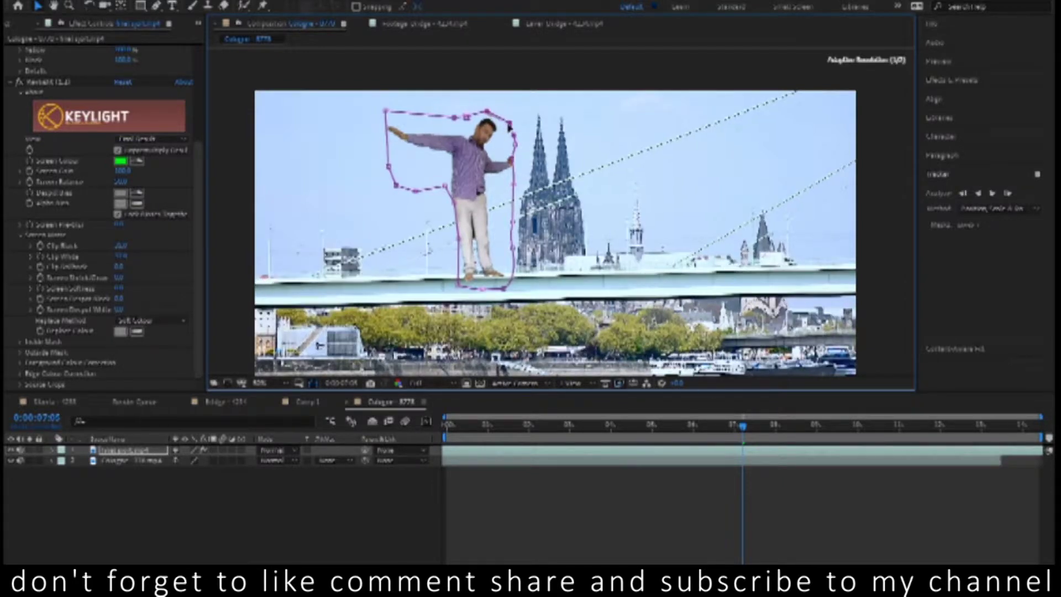
{"action": "scroll", "coordinate": [485, 121], "scroll_direction": "up", "scroll_amount": 5}
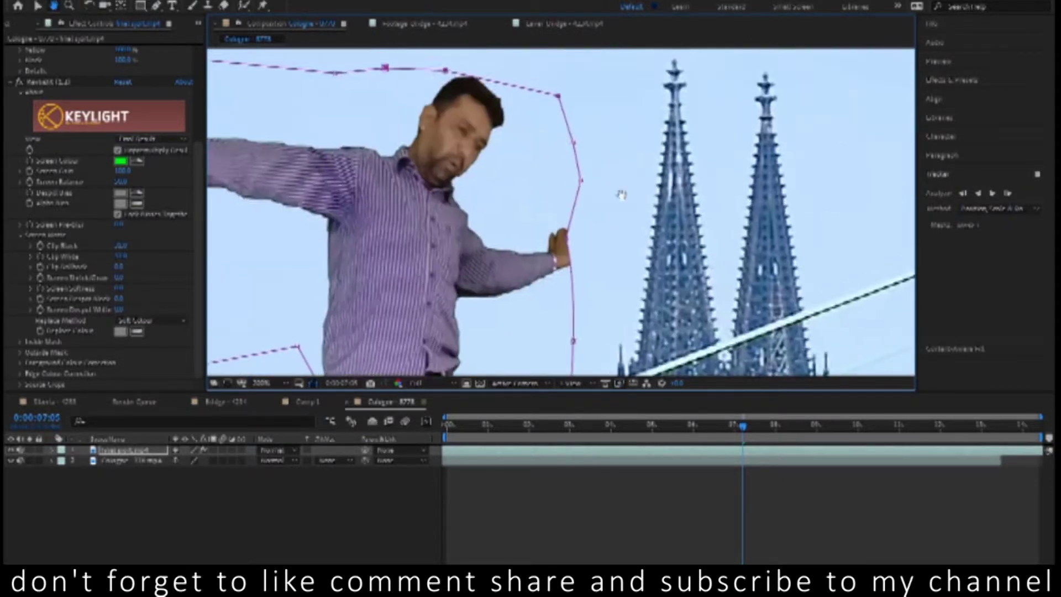
{"action": "left_click_drag", "start_coordinate": [656, 320], "coordinate": [619, 204]}
{"action": "scroll", "coordinate": [619, 204], "scroll_direction": "up", "scroll_amount": 3}
{"action": "left_click_drag", "start_coordinate": [444, 147], "coordinate": [456, 143]}
{"action": "left_click_drag", "start_coordinate": [570, 219], "coordinate": [589, 220]}
{"action": "mouse_move", "coordinate": [578, 256]}
{"action": "left_mouse_down"}
{"action": "mouse_move", "coordinate": [595, 283]}
{"action": "mouse_move", "coordinate": [603, 343]}
{"action": "left_mouse_up"}
{"action": "left_click_drag", "start_coordinate": [665, 292], "coordinate": [664, 225]}
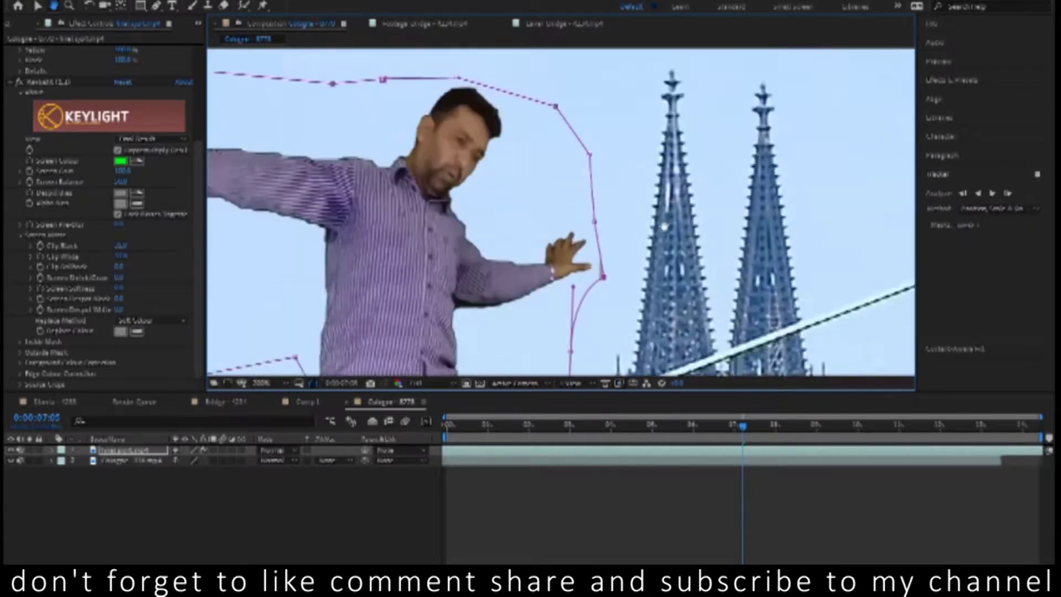
{"action": "scroll", "coordinate": [665, 225], "scroll_direction": "down", "scroll_amount": 1}
{"action": "key", "text": "comma"}
{"action": "key", "text": "comma"}
{"action": "key", "text": "comma"}
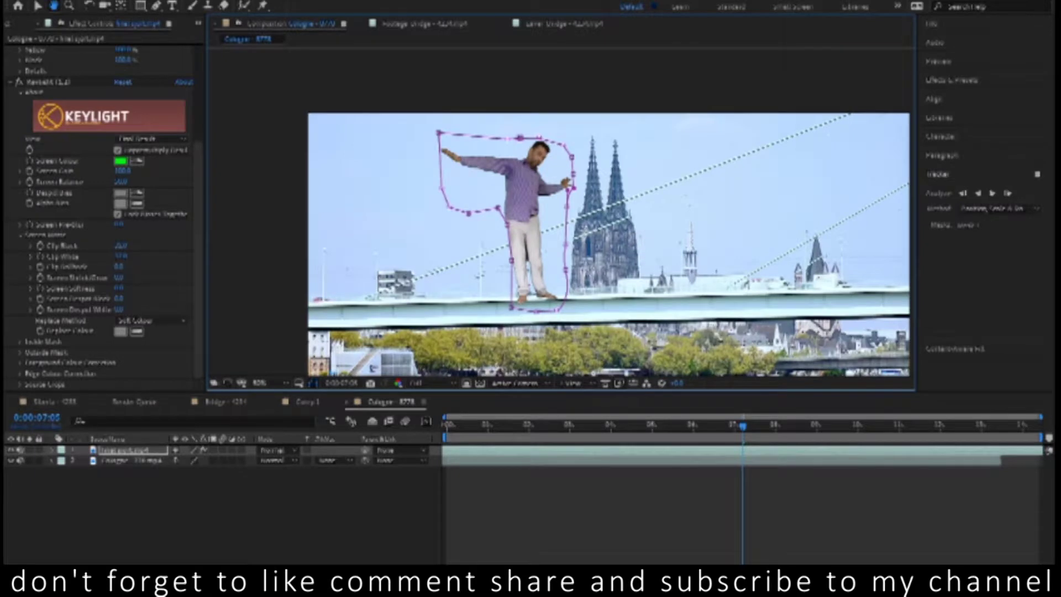
Near 8 seconds, pull the mask edge out past the man's hand and check the result
{"action": "key", "text": "space"}
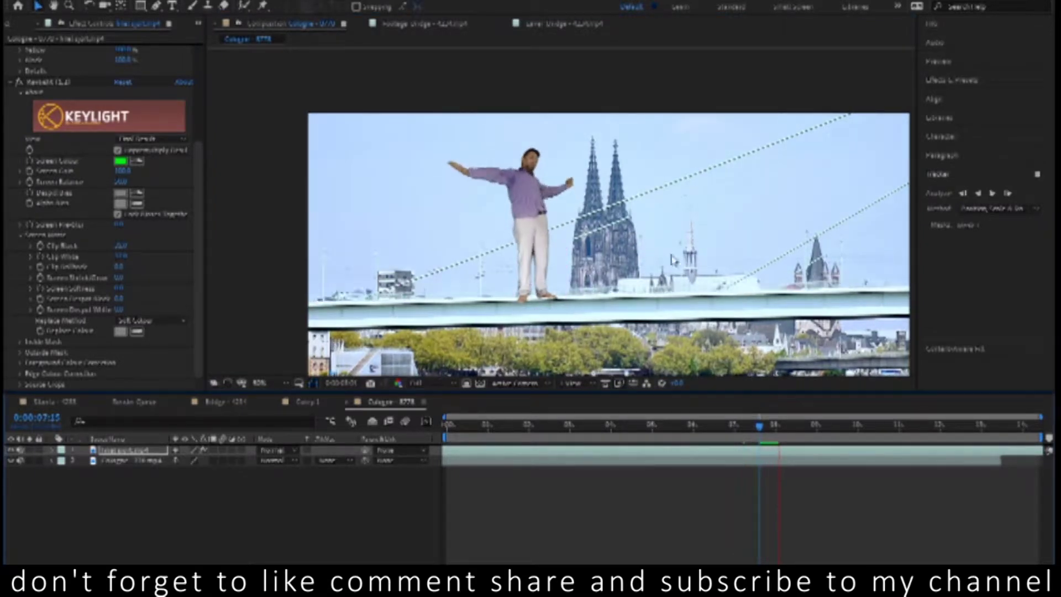
{"action": "key", "text": "period"}
{"action": "scroll", "coordinate": [586, 188], "scroll_direction": "up", "scroll_amount": 1}
{"action": "scroll", "coordinate": [586, 188], "scroll_direction": "up", "scroll_amount": 1}
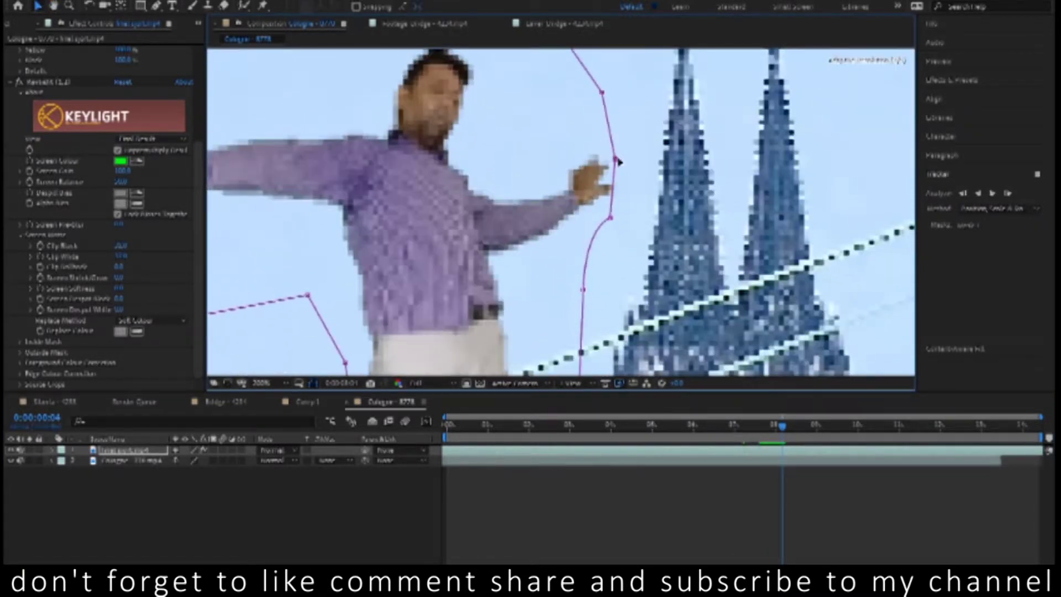
{"action": "left_click_drag", "start_coordinate": [611, 219], "coordinate": [627, 223]}
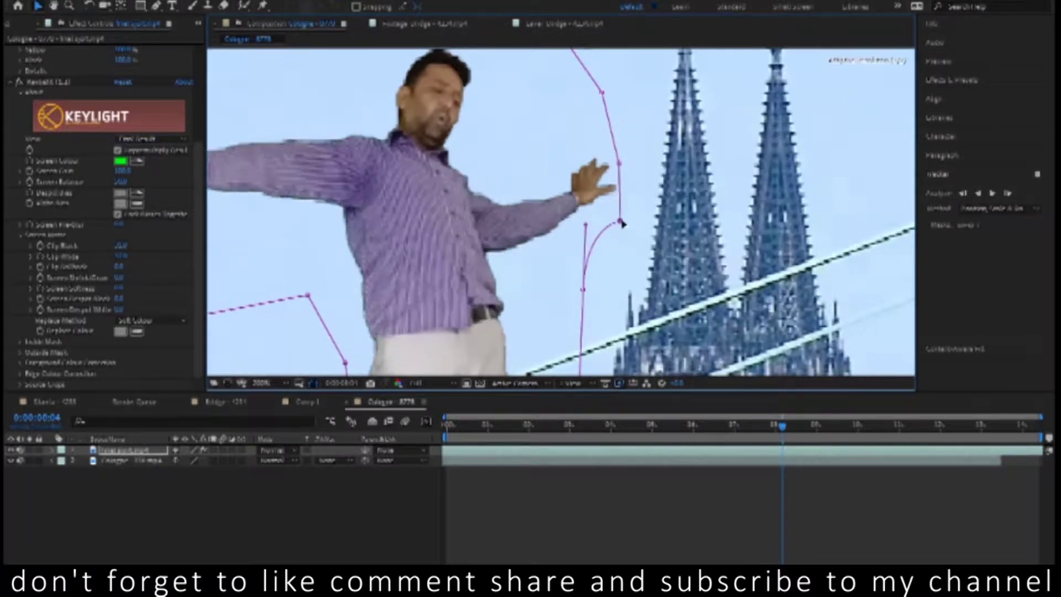
{"action": "left_click", "coordinate": [744, 283]}
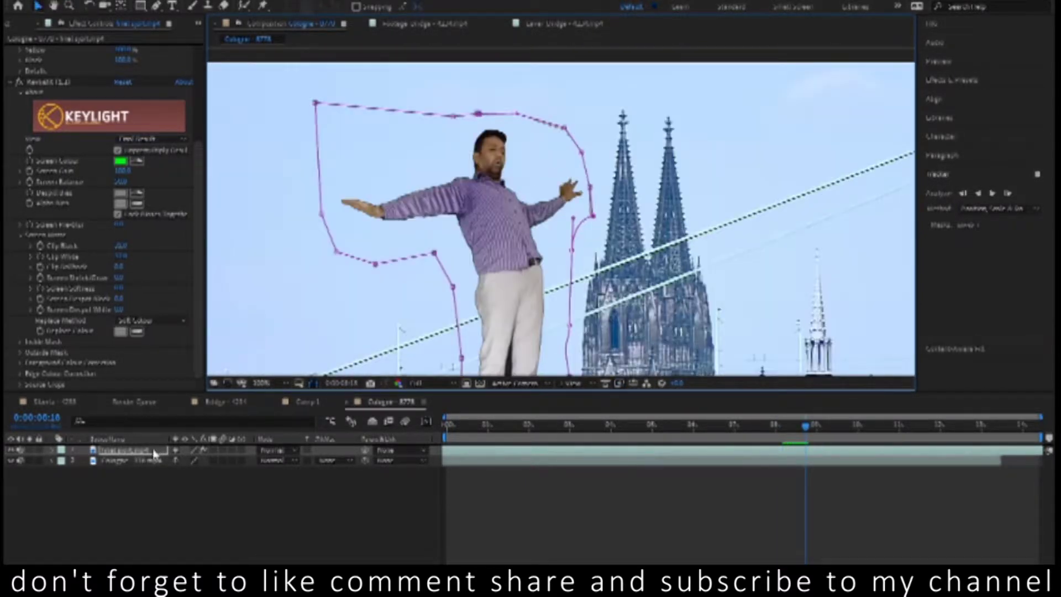
Enable Mask Path keyframing on Mask 1 and preview to find where the hand escapes
{"action": "key", "text": "m"}
{"action": "left_click", "coordinate": [95, 471]}
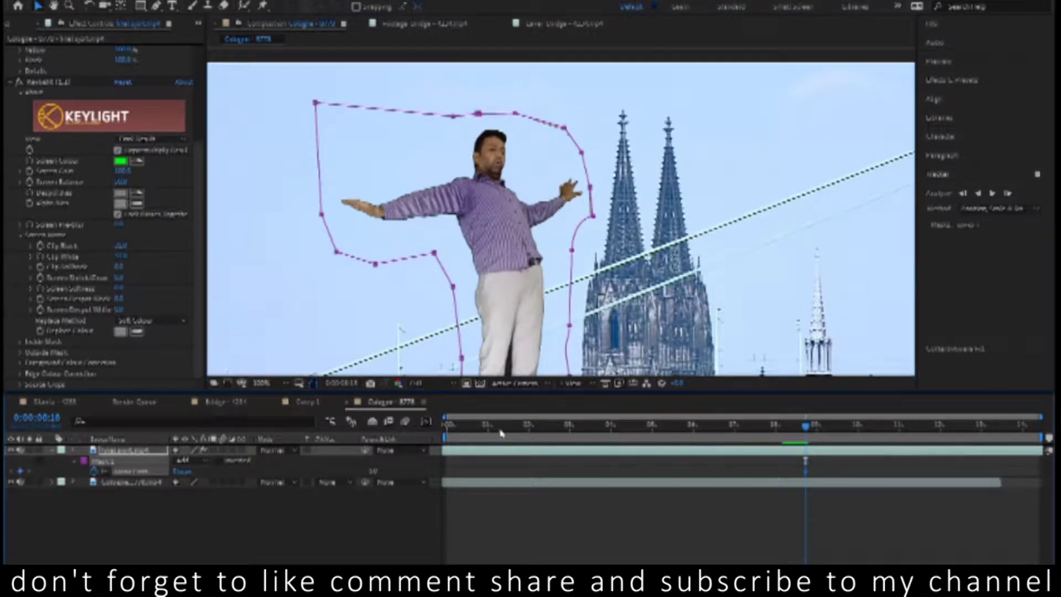
{"action": "left_click", "coordinate": [605, 227]}
{"action": "left_click", "coordinate": [592, 216]}
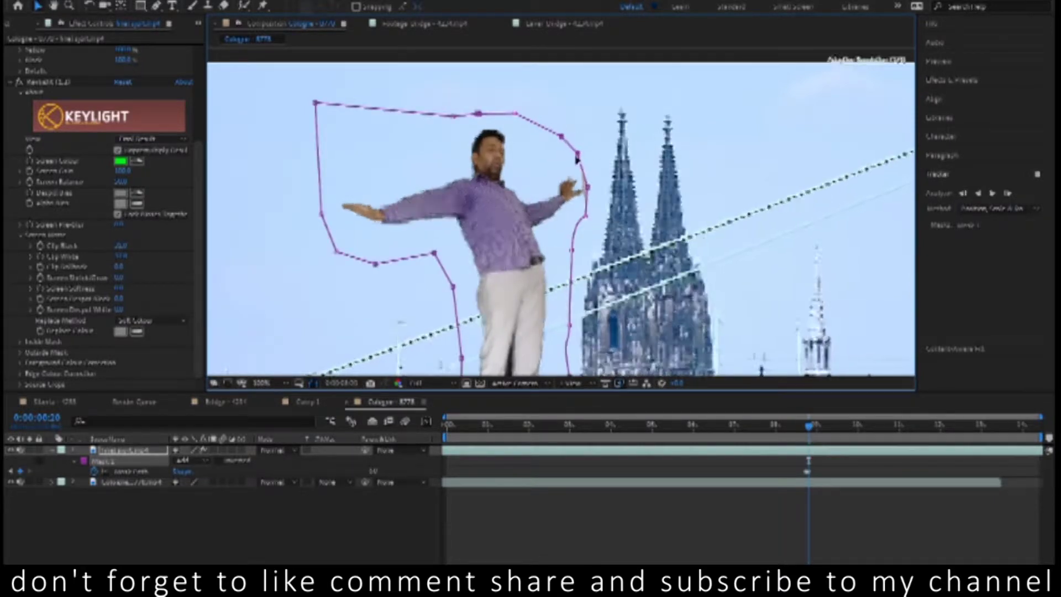
{"action": "scroll", "coordinate": [591, 192], "scroll_direction": "up", "scroll_amount": 3}
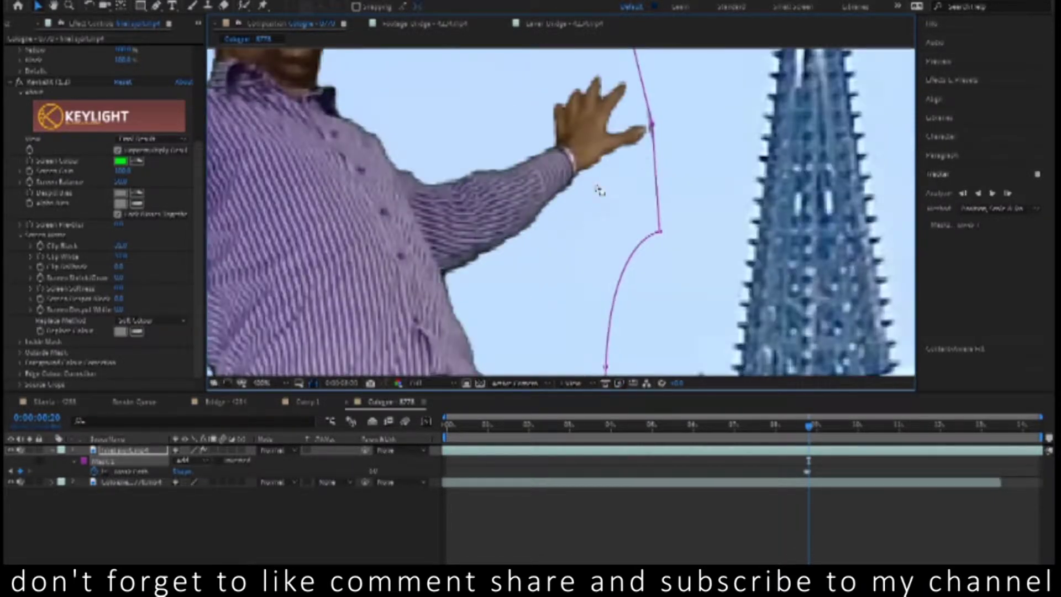
{"action": "key", "text": "space"}
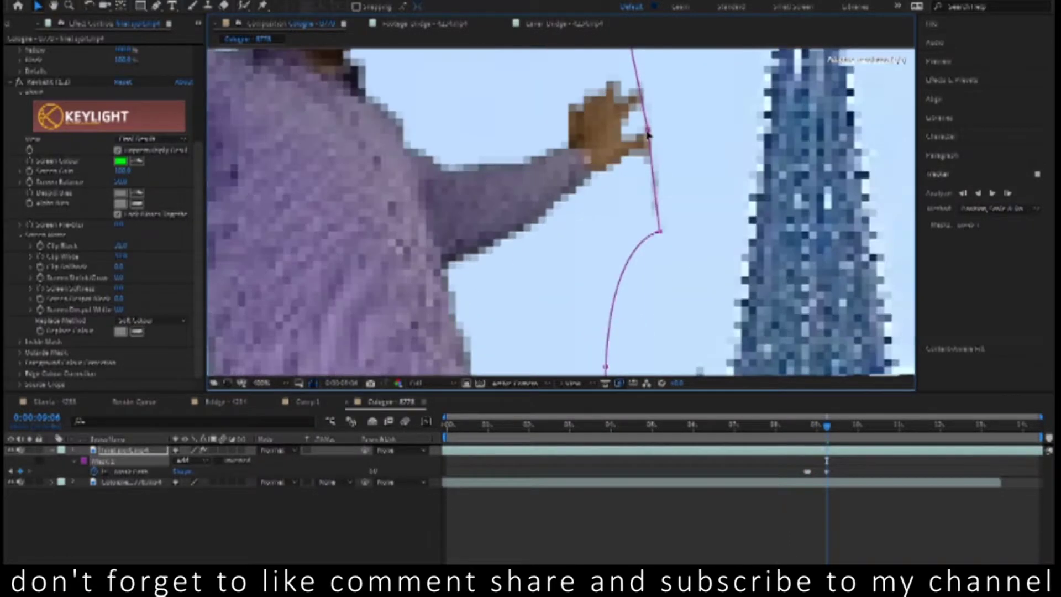
Reshape the mask around the fingertips and raised hand at about 10 seconds
{"action": "left_click_drag", "start_coordinate": [659, 231], "coordinate": [643, 223]}
{"action": "key", "text": "space"}
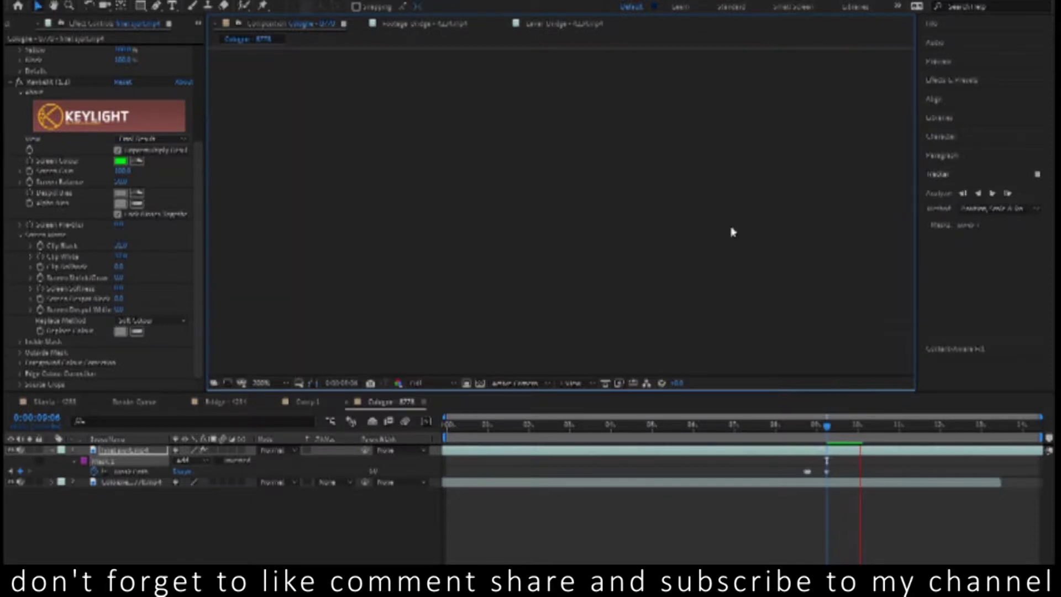
{"action": "key", "text": "space"}
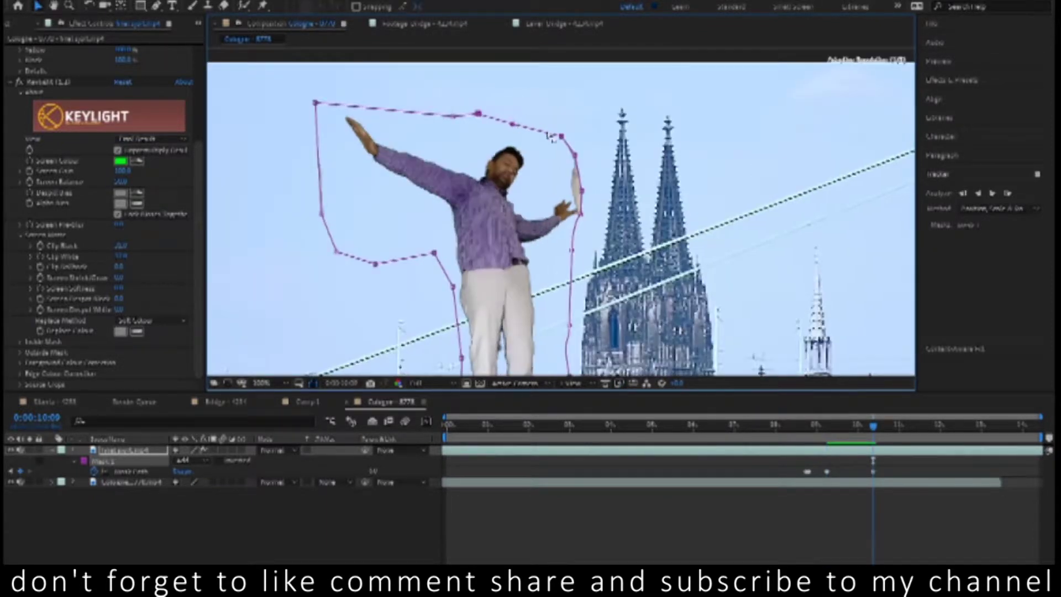
{"action": "scroll", "coordinate": [561, 136], "scroll_direction": "up", "scroll_amount": 1}
{"action": "left_click_drag", "start_coordinate": [564, 125], "coordinate": [590, 192]}
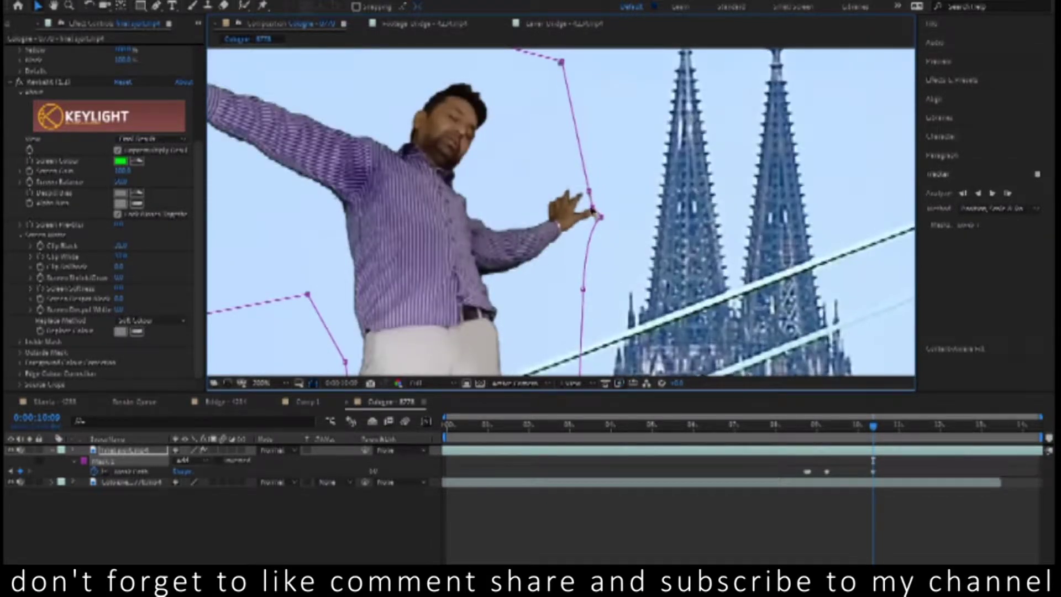
{"action": "scroll", "coordinate": [574, 209], "scroll_direction": "up", "scroll_amount": 2}
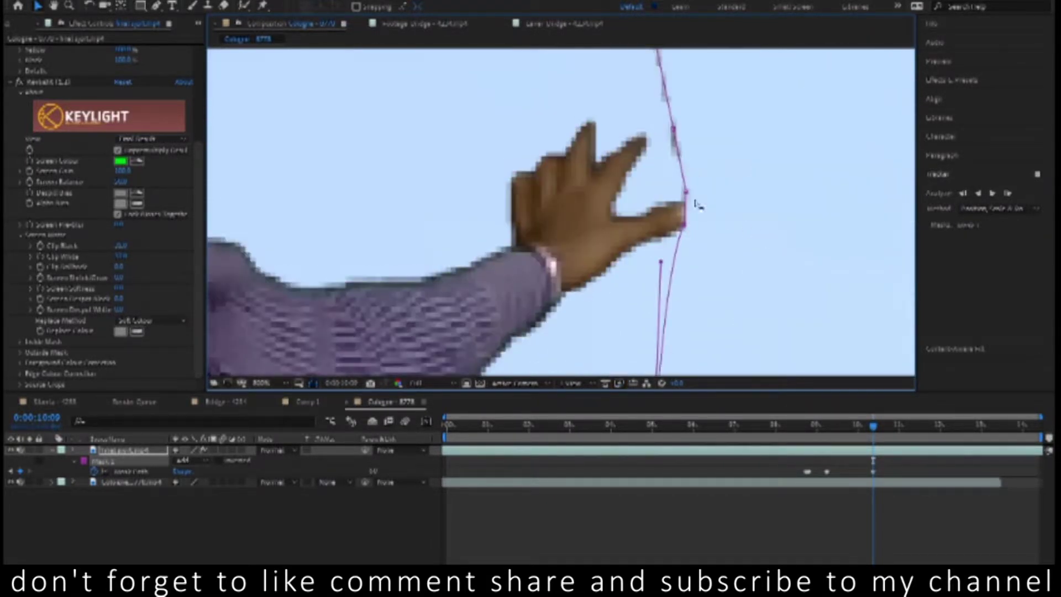
{"action": "left_click_drag", "start_coordinate": [686, 192], "coordinate": [681, 201]}
{"action": "left_click_drag", "start_coordinate": [673, 130], "coordinate": [665, 131]}
{"action": "scroll", "coordinate": [696, 137], "scroll_direction": "down", "scroll_amount": 4}
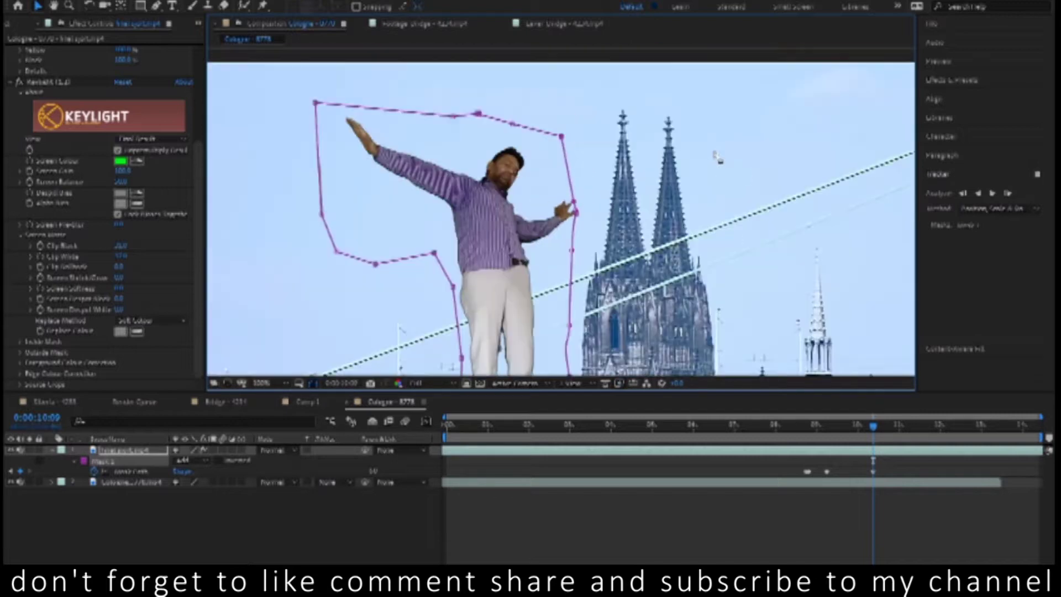
{"action": "scroll", "coordinate": [715, 156], "scroll_direction": "down", "scroll_amount": 1}
{"action": "scroll", "coordinate": [575, 210], "scroll_direction": "up", "scroll_amount": 3}
A few frames later, move the mask corner to keep the head inside, then play back
{"action": "key", "text": "Page_Down"}
{"action": "key", "text": "Page_Down"}
{"action": "key", "text": "Page_Down"}
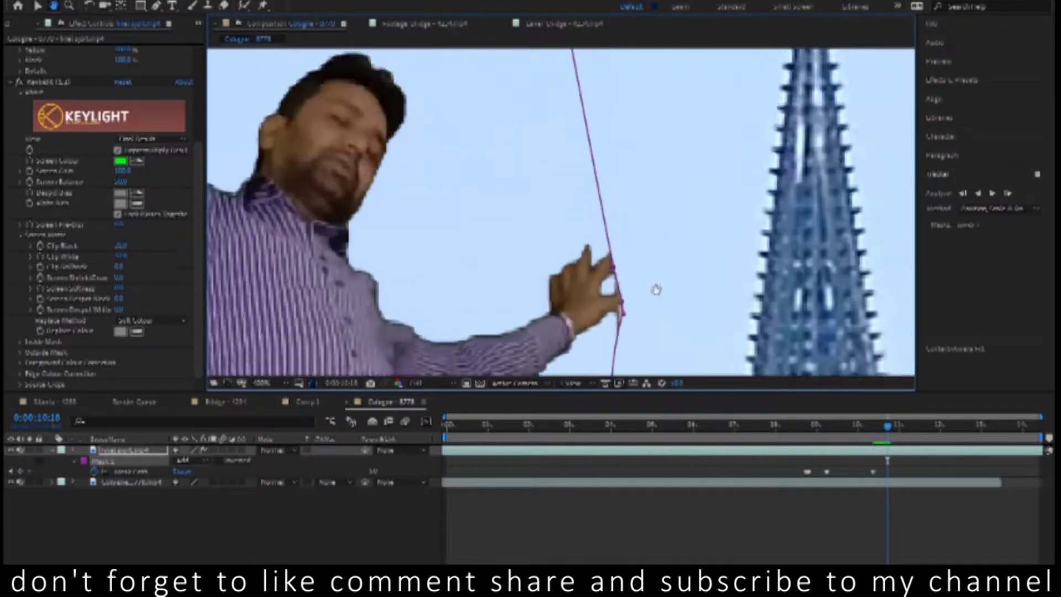
{"action": "key", "text": "Page_Down"}
{"action": "key", "text": "Page_Down"}
{"action": "key", "text": "Page_Down"}
{"action": "key", "text": "Page_Down"}
{"action": "key", "text": "Page_Down"}
{"action": "key", "text": "Page_Down"}
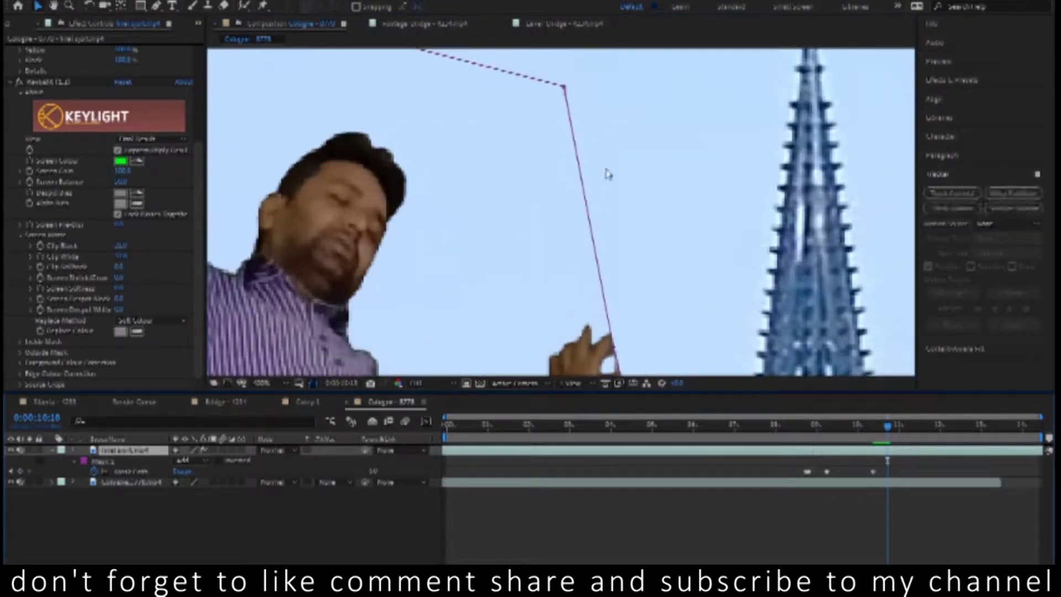
{"action": "left_click_drag", "start_coordinate": [564, 85], "coordinate": [552, 126]}
{"action": "key", "text": "space"}
{"action": "scroll", "coordinate": [734, 296], "scroll_direction": "down", "scroll_amount": 2}
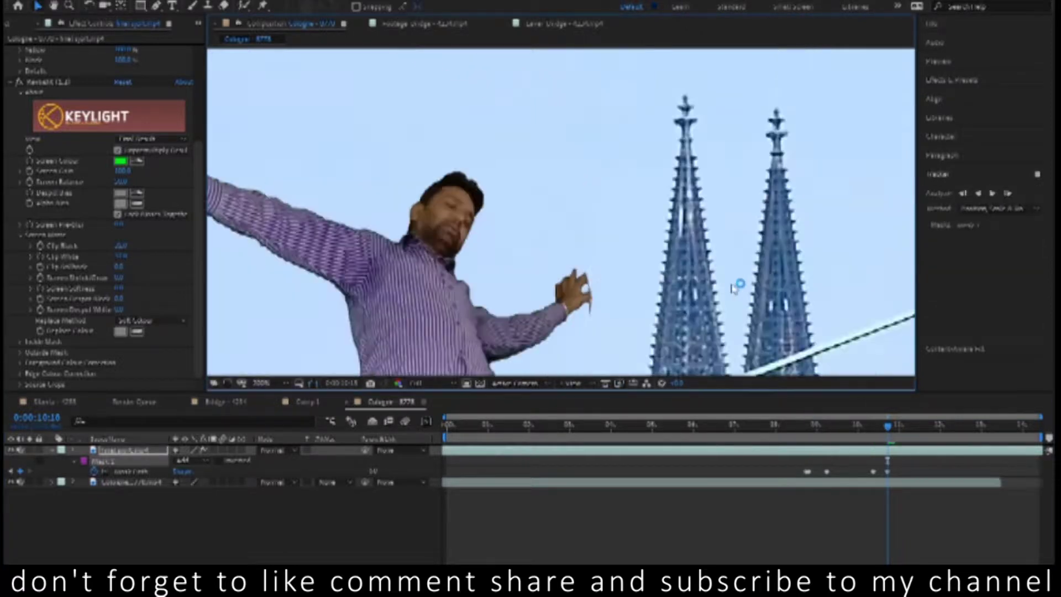
{"action": "scroll", "coordinate": [734, 289], "scroll_direction": "down", "scroll_amount": 2}
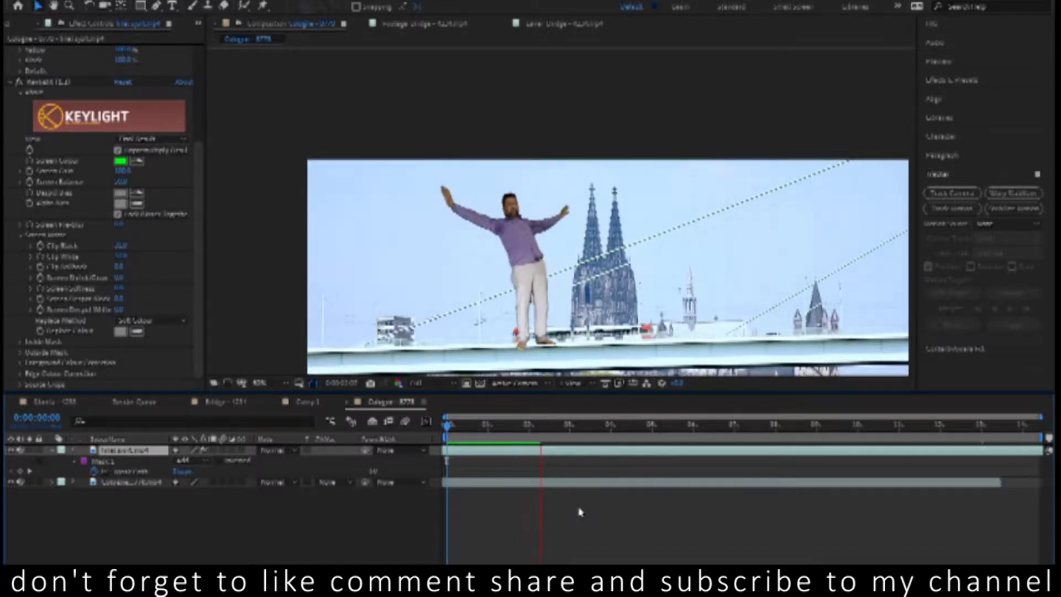
Shorten the work area to the first seconds and preview the masked shot
{"action": "key", "text": "space"}
{"action": "left_click_drag", "start_coordinate": [1041, 437], "coordinate": [814, 436]}
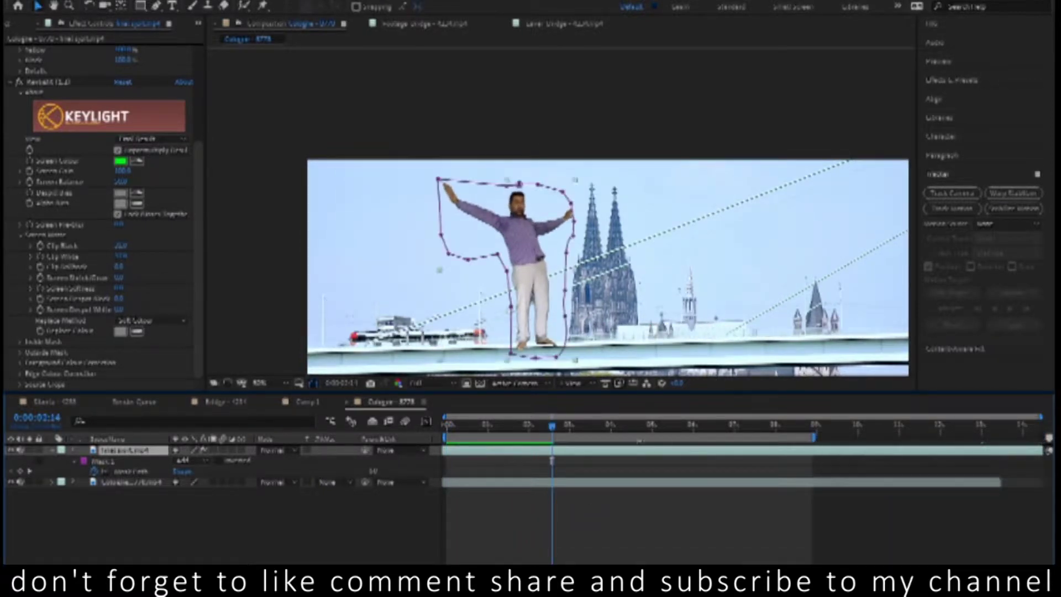
{"action": "key", "text": "space"}
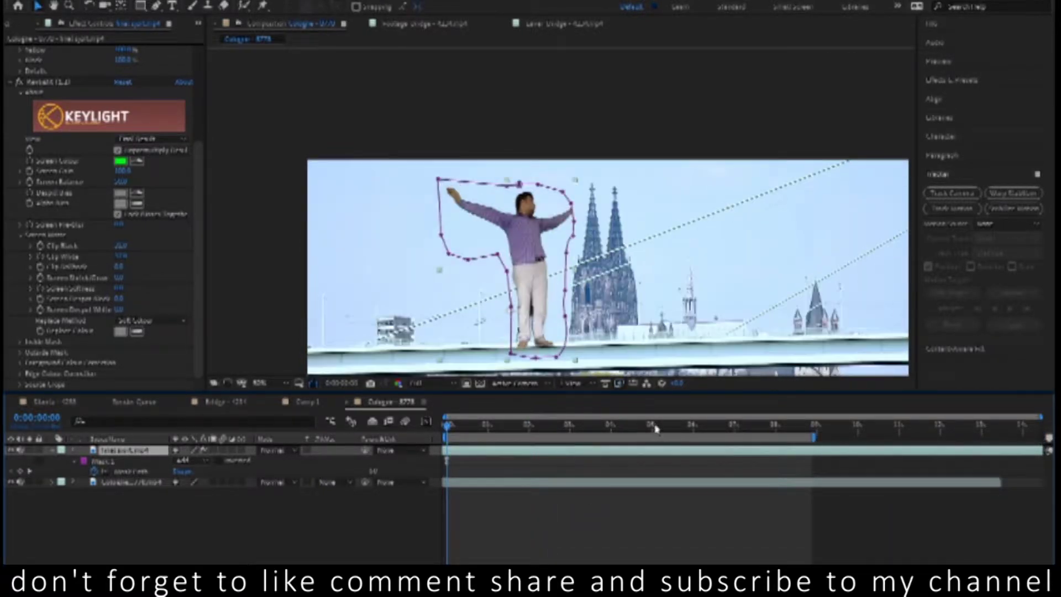
{"action": "left_click", "coordinate": [471, 463]}
{"action": "left_click", "coordinate": [471, 463]}
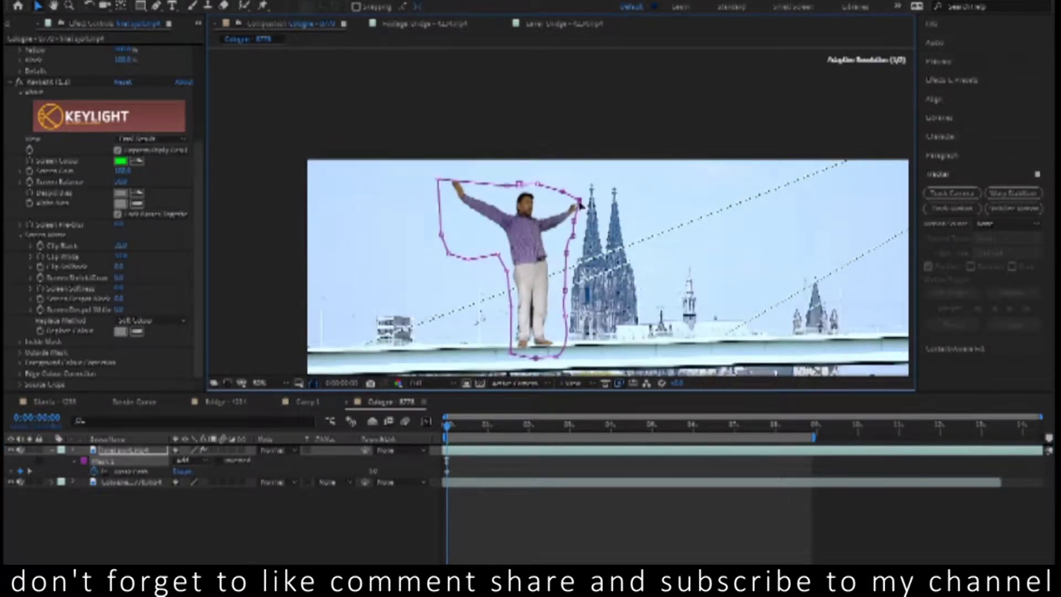
{"action": "left_click", "coordinate": [610, 323]}
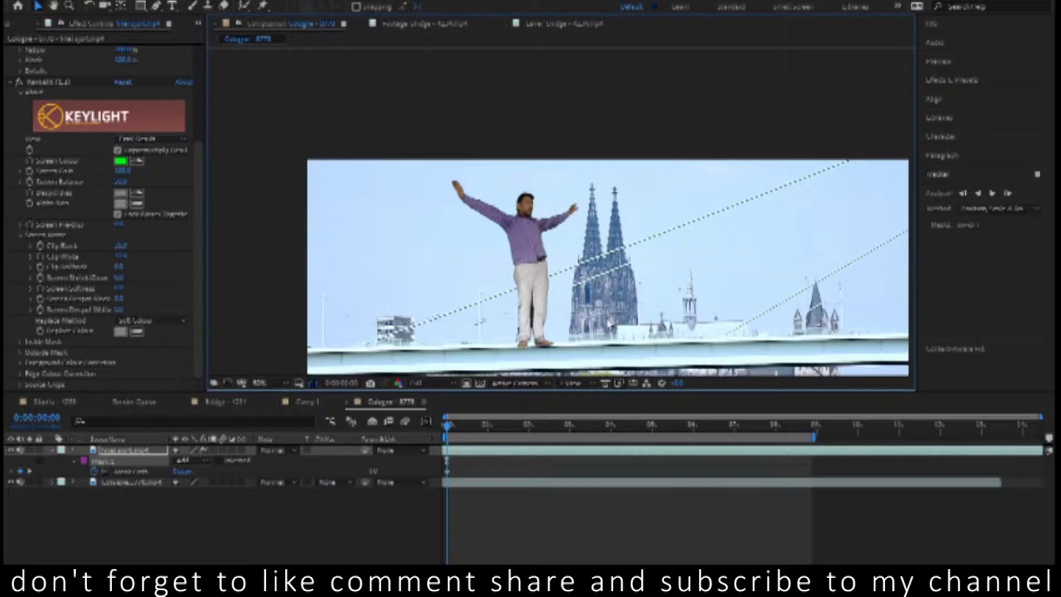
{"action": "left_click", "coordinate": [461, 430]}
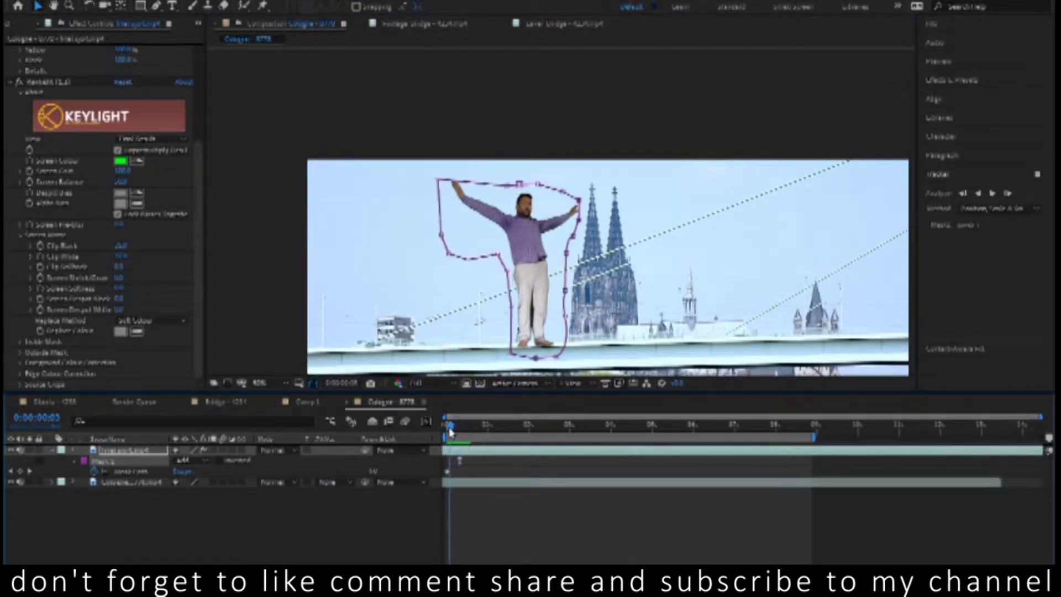
{"action": "left_click", "coordinate": [687, 360]}
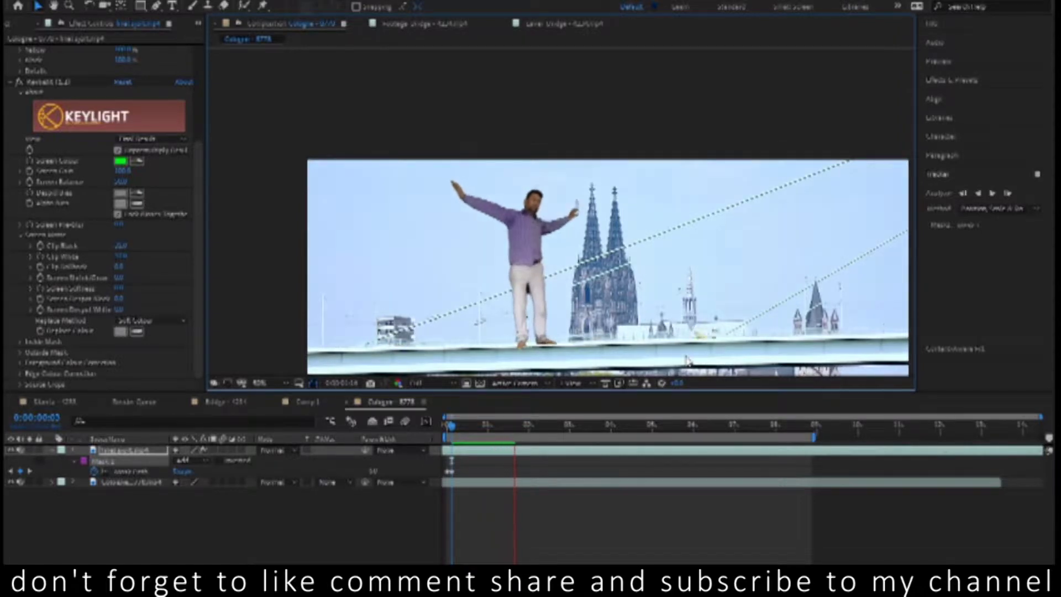
At 0:00:02:04, pull the mask's right and lower points around the hand and preview
{"action": "left_click_drag", "start_coordinate": [580, 206], "coordinate": [582, 222]}
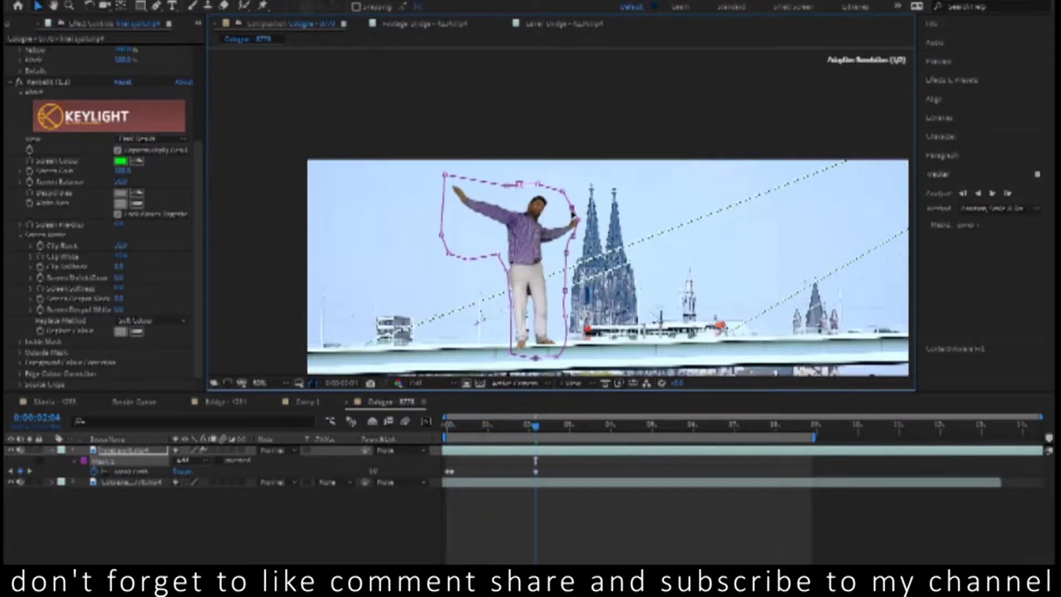
{"action": "scroll", "coordinate": [582, 223], "scroll_direction": "up", "scroll_amount": 3}
{"action": "scroll", "coordinate": [582, 223], "scroll_direction": "up", "scroll_amount": 3}
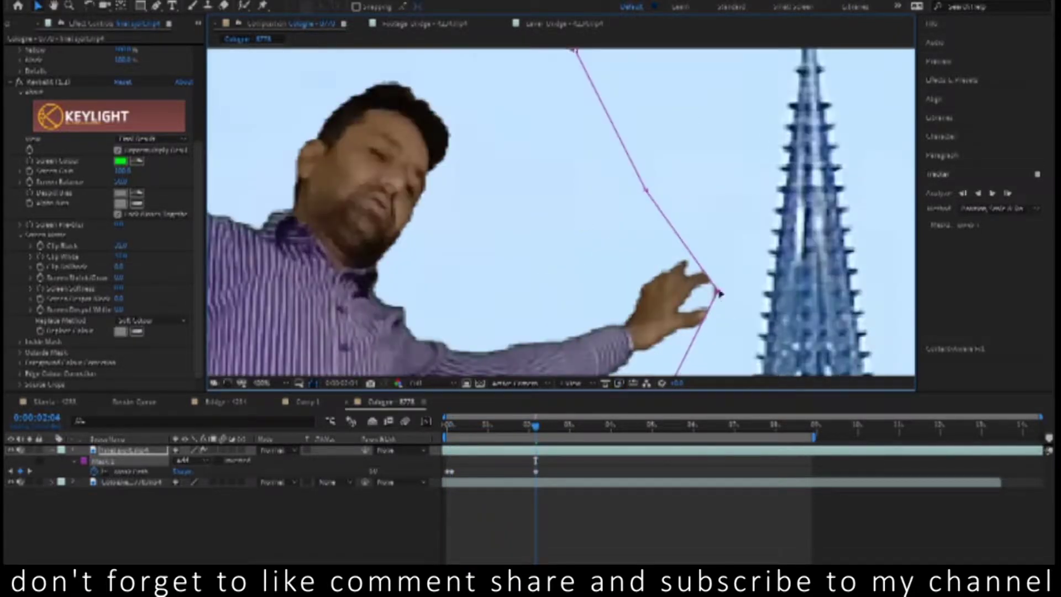
{"action": "scroll", "coordinate": [640, 296], "scroll_direction": "up", "scroll_amount": 2}
{"action": "left_click_drag", "start_coordinate": [638, 290], "coordinate": [686, 231]}
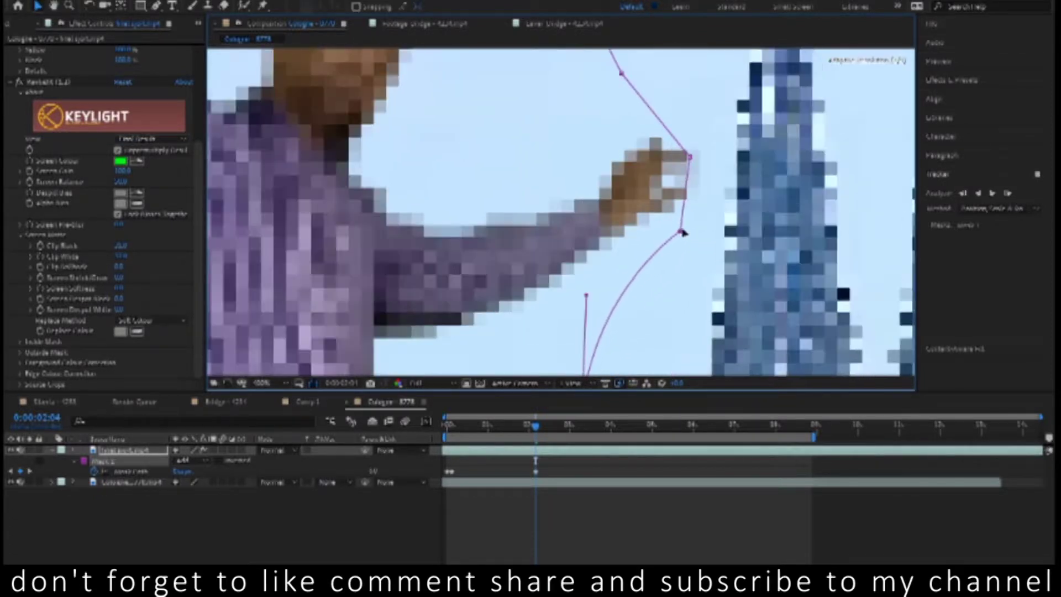
{"action": "scroll", "coordinate": [709, 251], "scroll_direction": "down", "scroll_amount": 5}
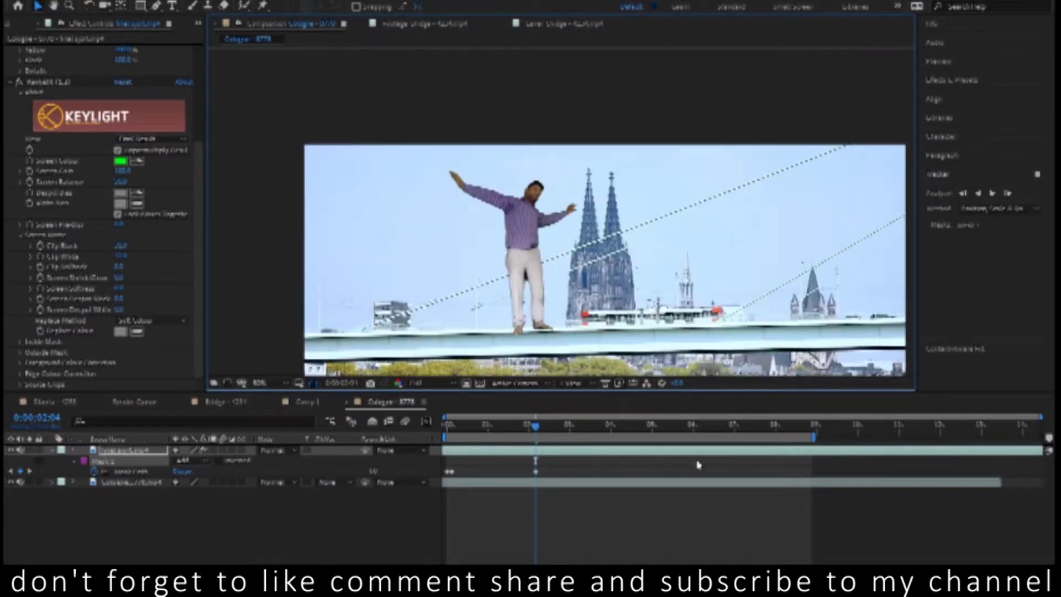
{"action": "key", "text": "space"}
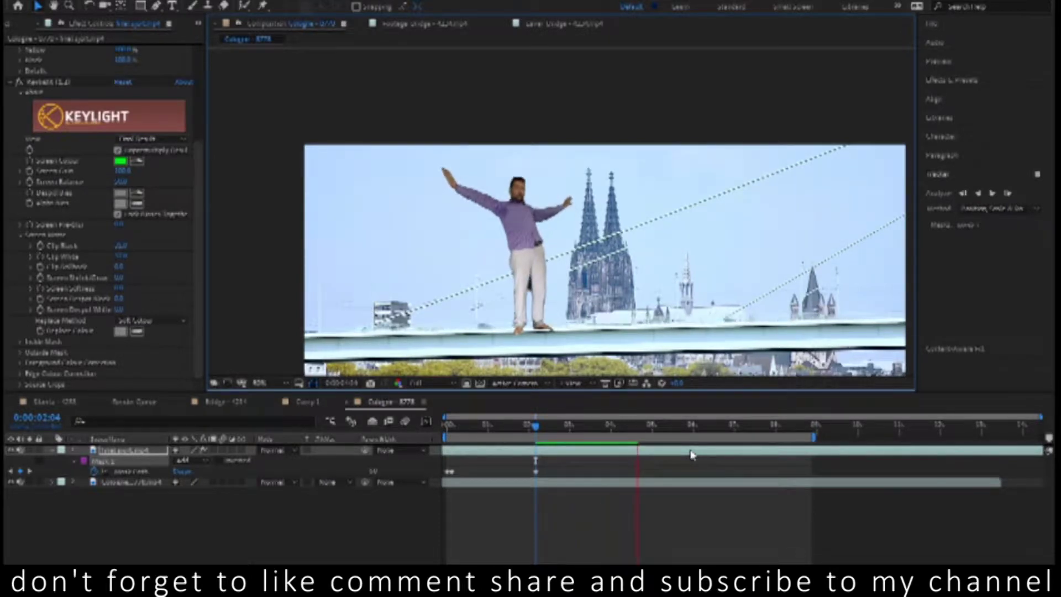
{"action": "key", "text": "space"}
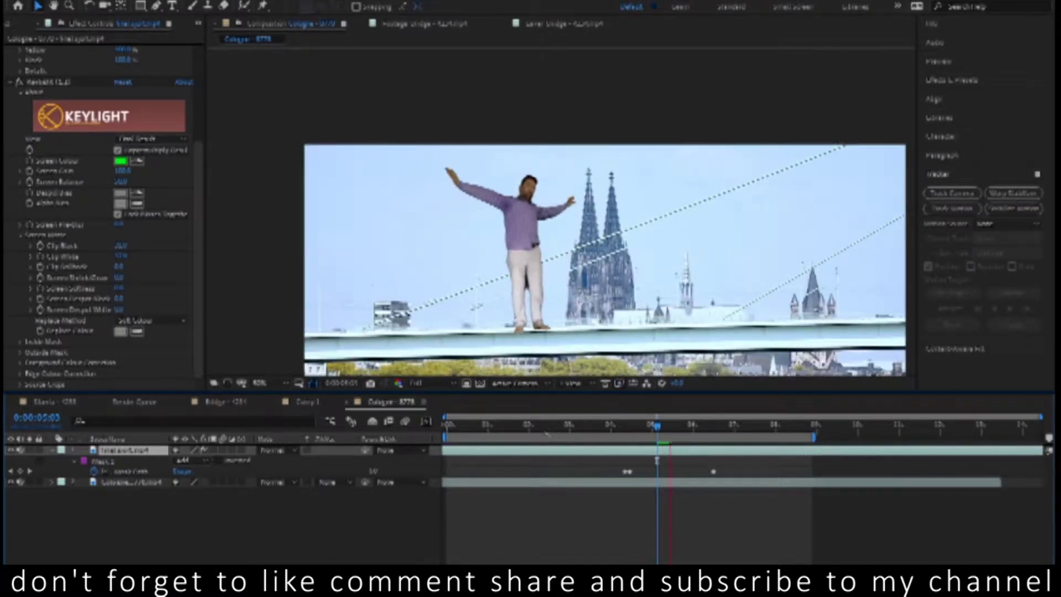
Preview from the first frame and move Mask 1's top-left point to fit the raised arm
{"action": "key", "text": "Home"}
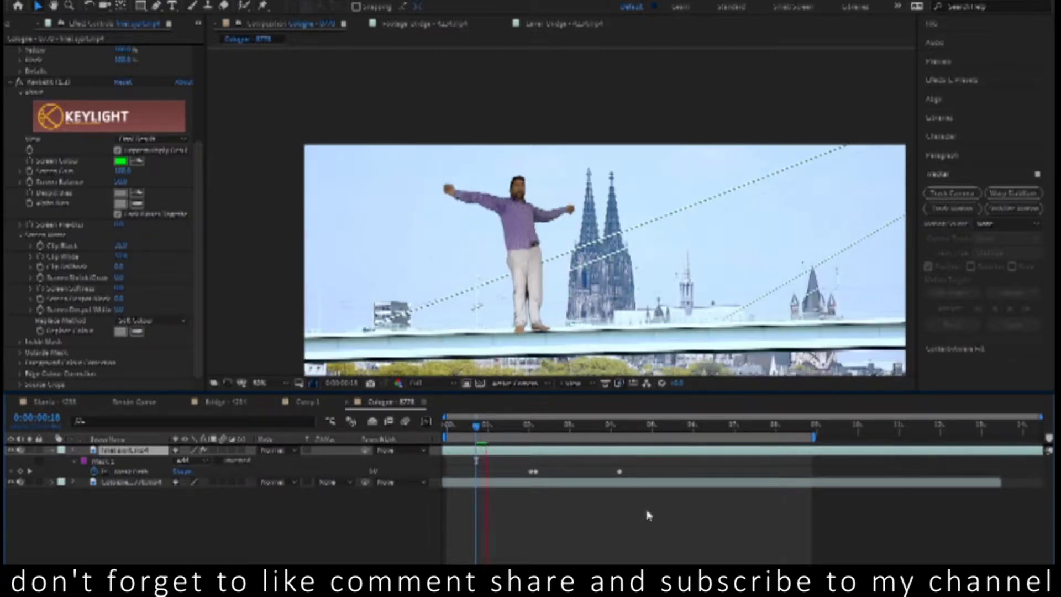
{"action": "key", "text": "space"}
{"action": "key", "text": "space"}
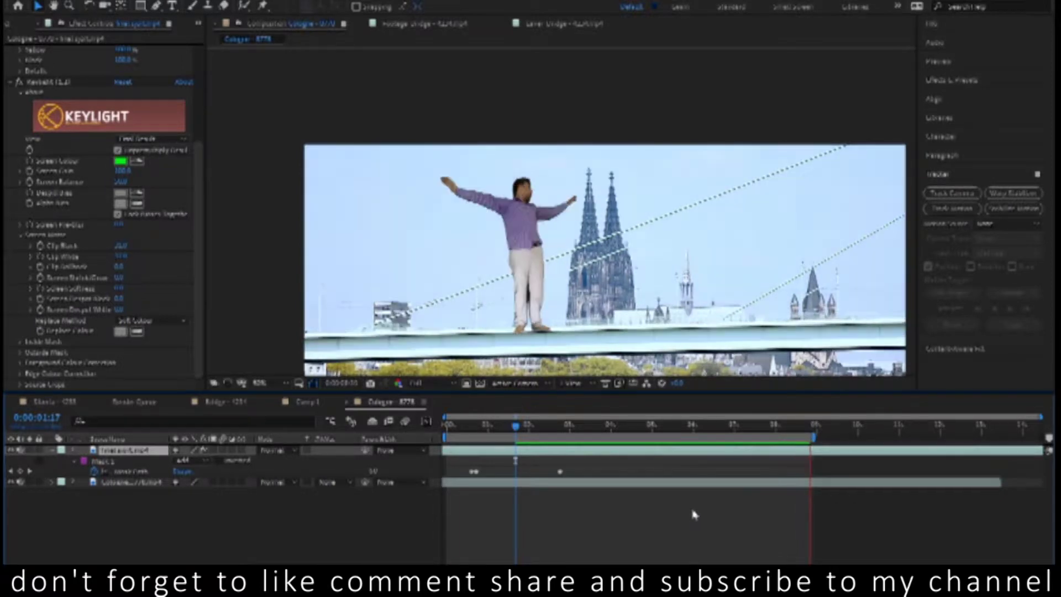
{"action": "key", "text": "space"}
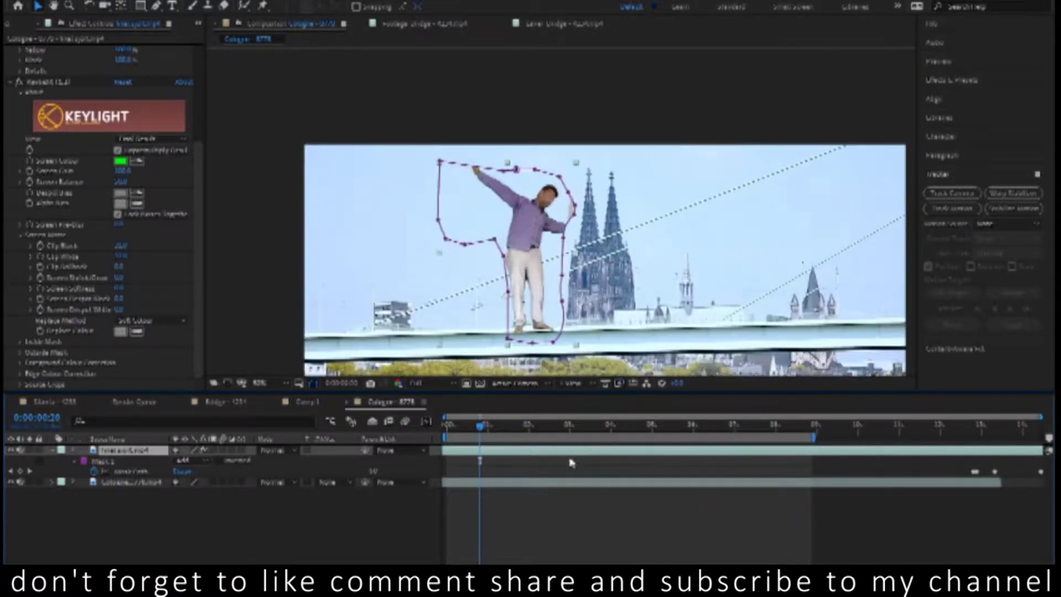
{"action": "key", "text": "space"}
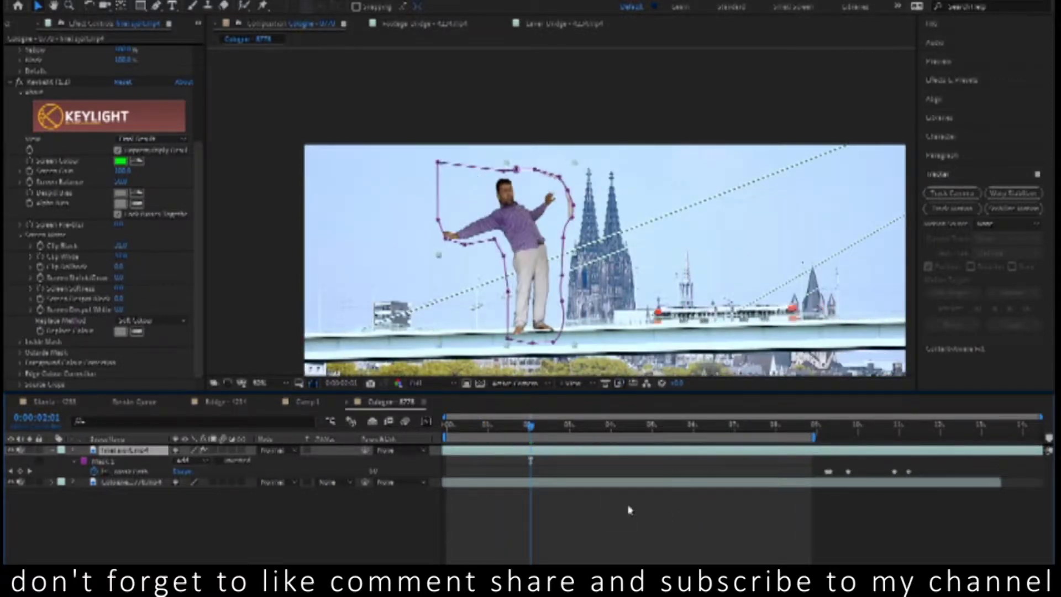
{"action": "key", "text": "space"}
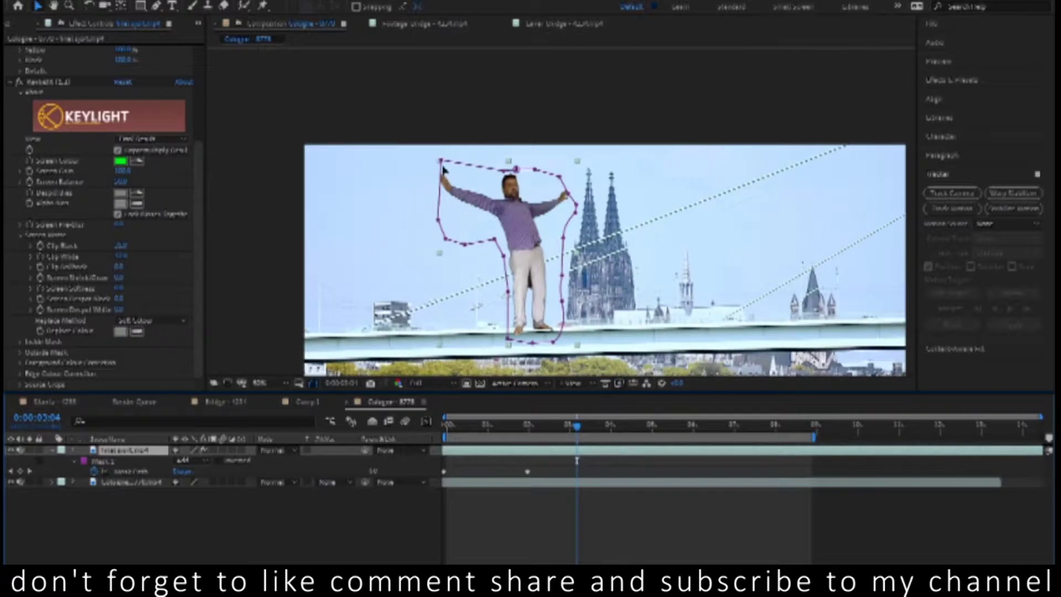
{"action": "left_click_drag", "start_coordinate": [442, 161], "coordinate": [430, 166]}
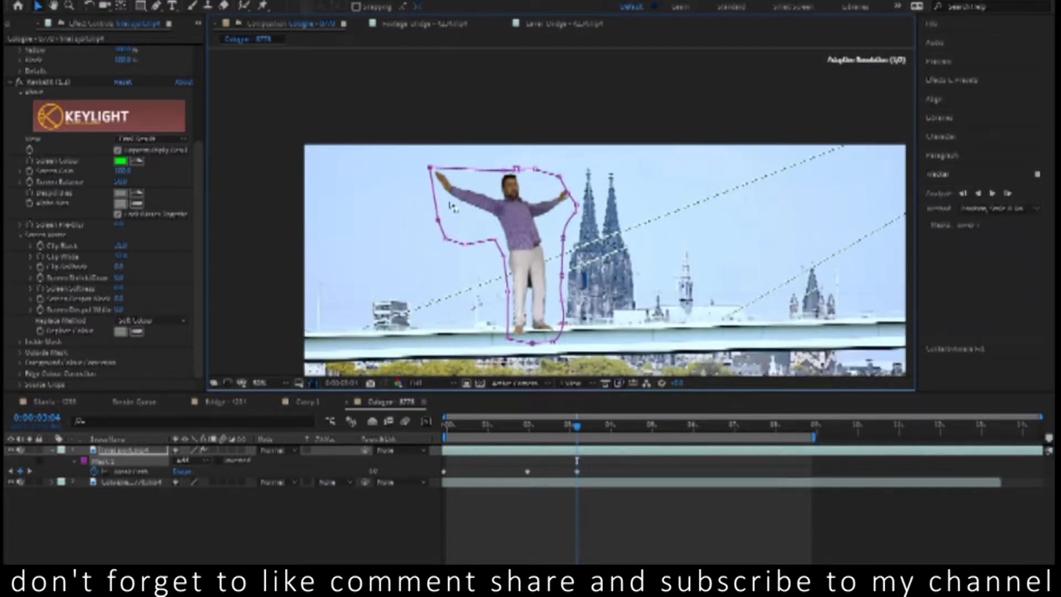
Trim the composition to a work area ending at 0:00:04:14
{"action": "mouse_move", "coordinate": [534, 432]}
{"action": "left_mouse_down"}
{"action": "mouse_move", "coordinate": [485, 430]}
{"action": "mouse_move", "coordinate": [566, 433]}
{"action": "left_mouse_up"}
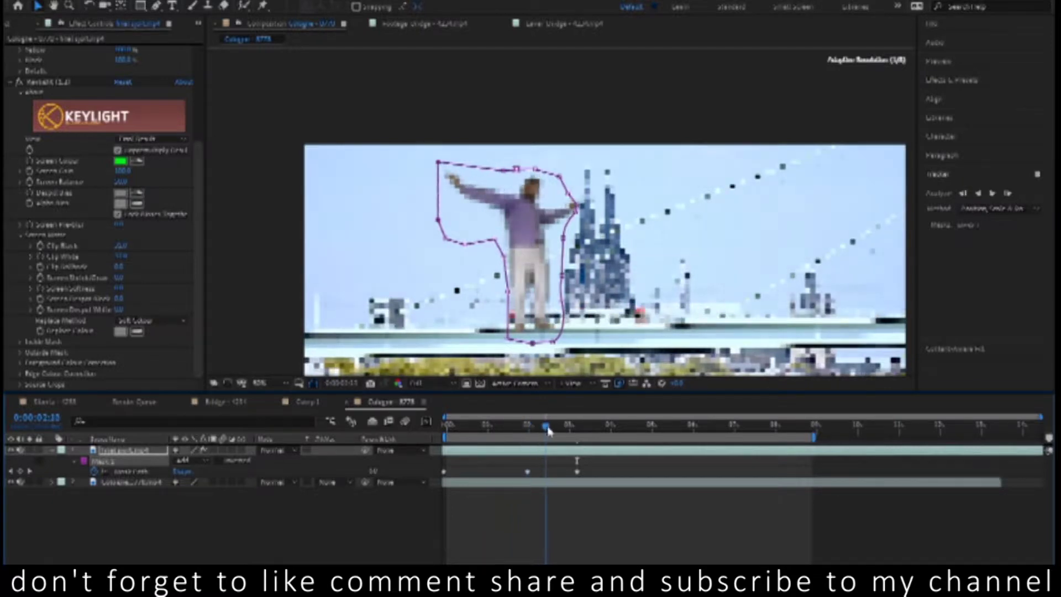
{"action": "left_click_drag", "start_coordinate": [565, 433], "coordinate": [635, 430]}
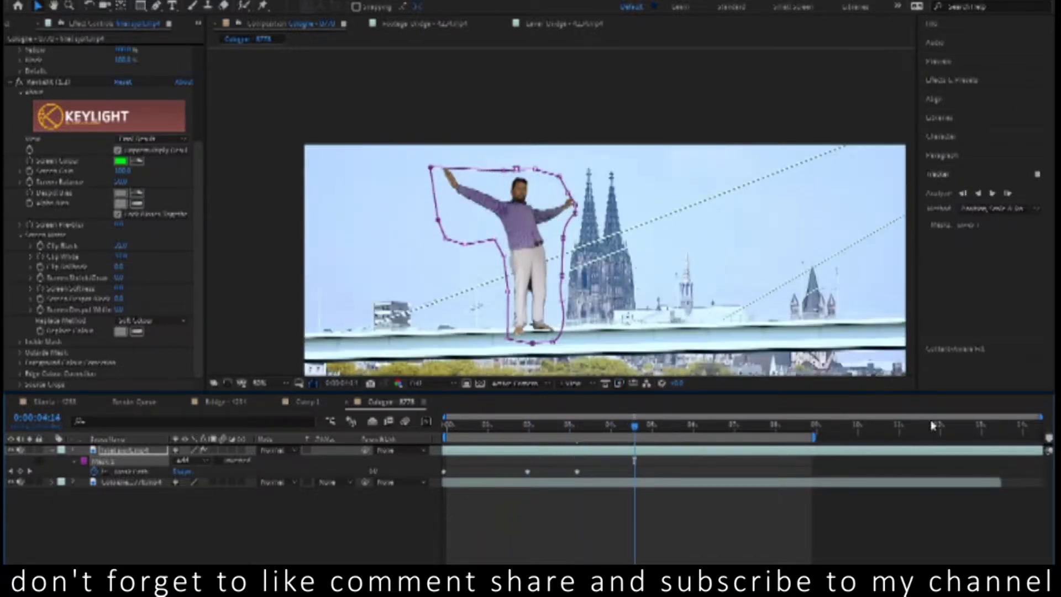
{"action": "right_click", "coordinate": [604, 437]}
{"action": "left_click", "coordinate": [666, 472]}
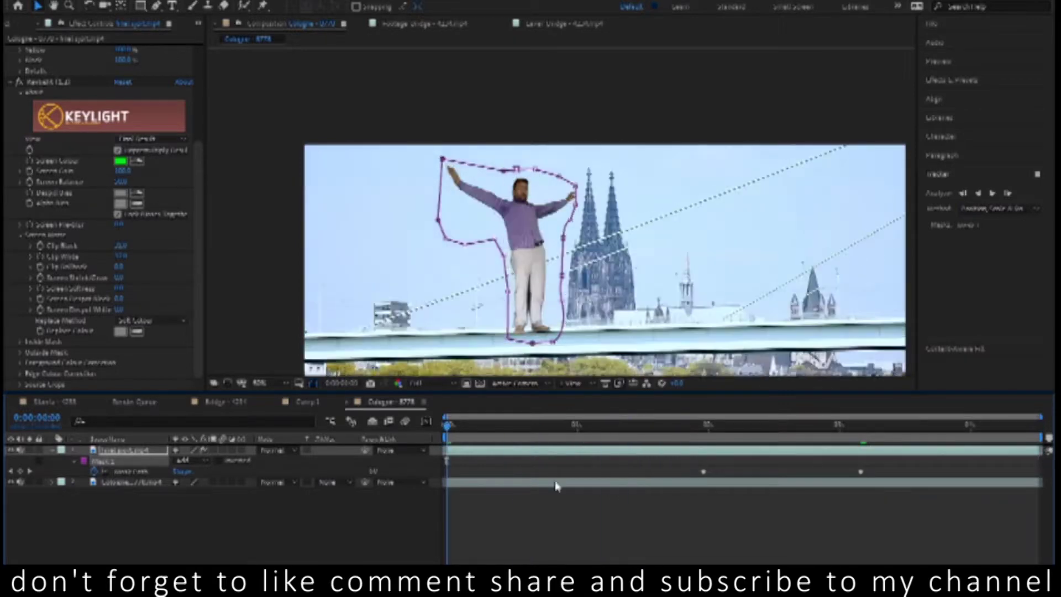
Slide the man's layer earlier, extending it to start sooner, and preview the retimed shot
{"action": "left_click", "coordinate": [713, 561]}
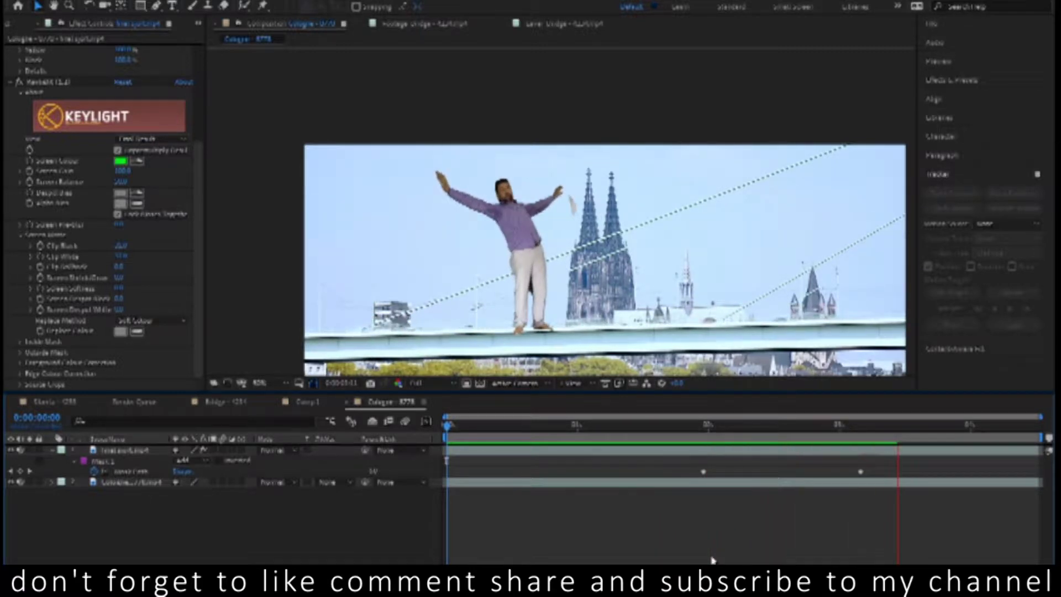
{"action": "left_click_drag", "start_coordinate": [694, 450], "coordinate": [568, 450]}
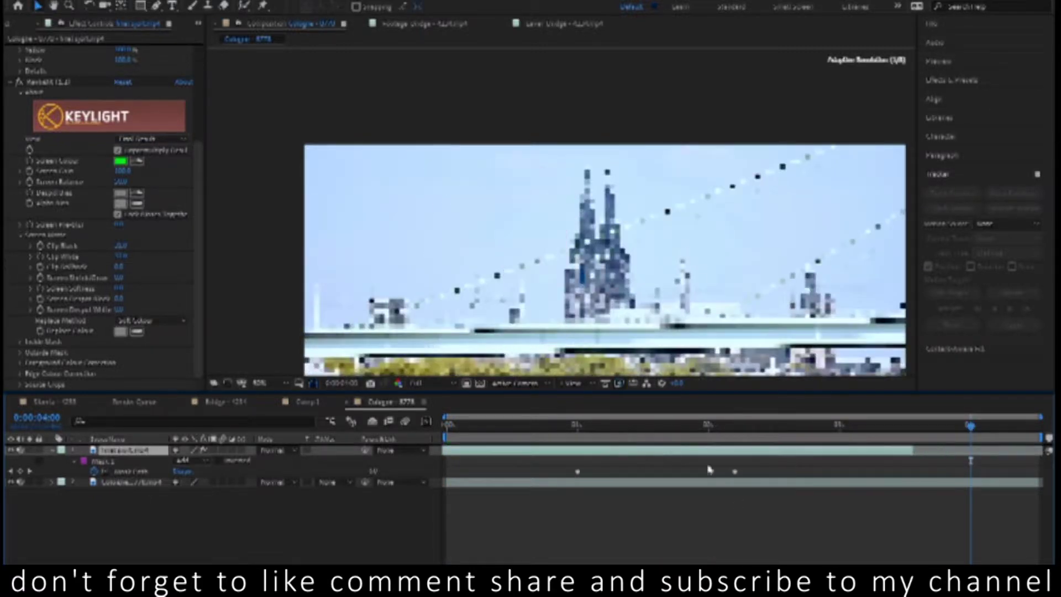
{"action": "left_click_drag", "start_coordinate": [971, 426], "coordinate": [448, 426]}
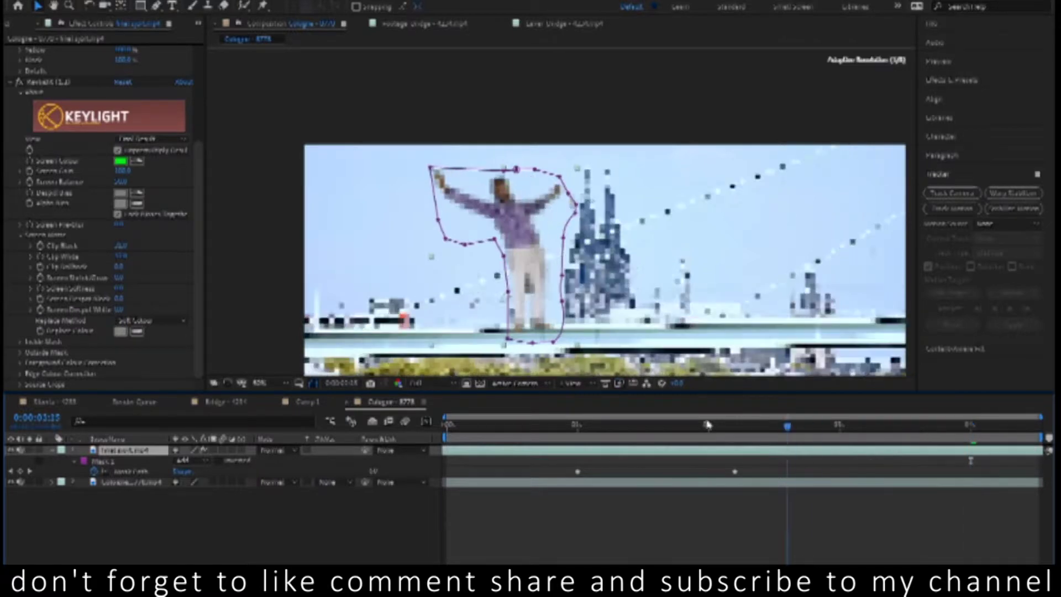
{"action": "key", "text": "space"}
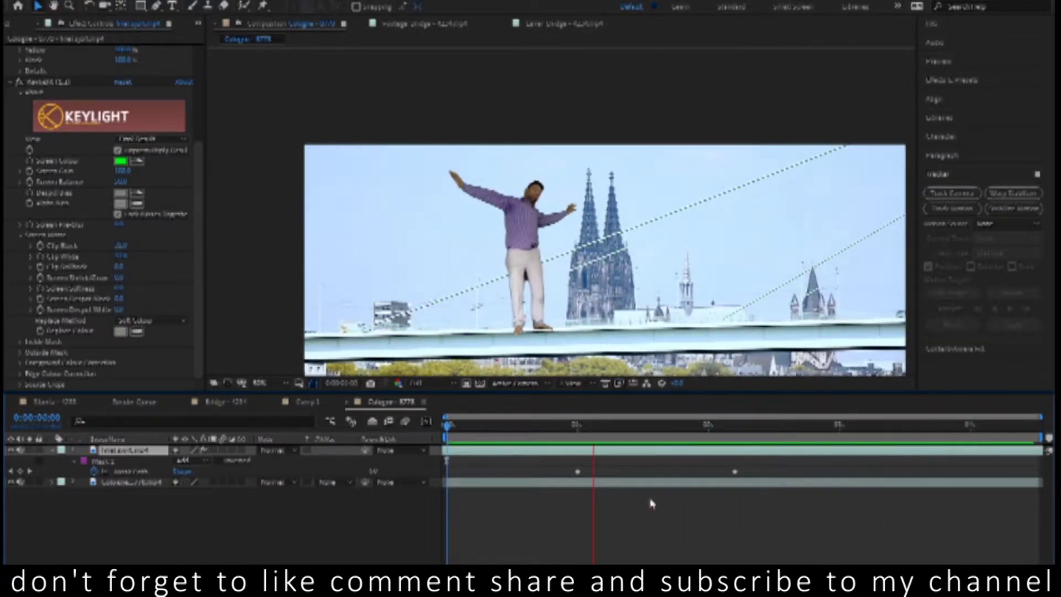
{"action": "key", "text": "space"}
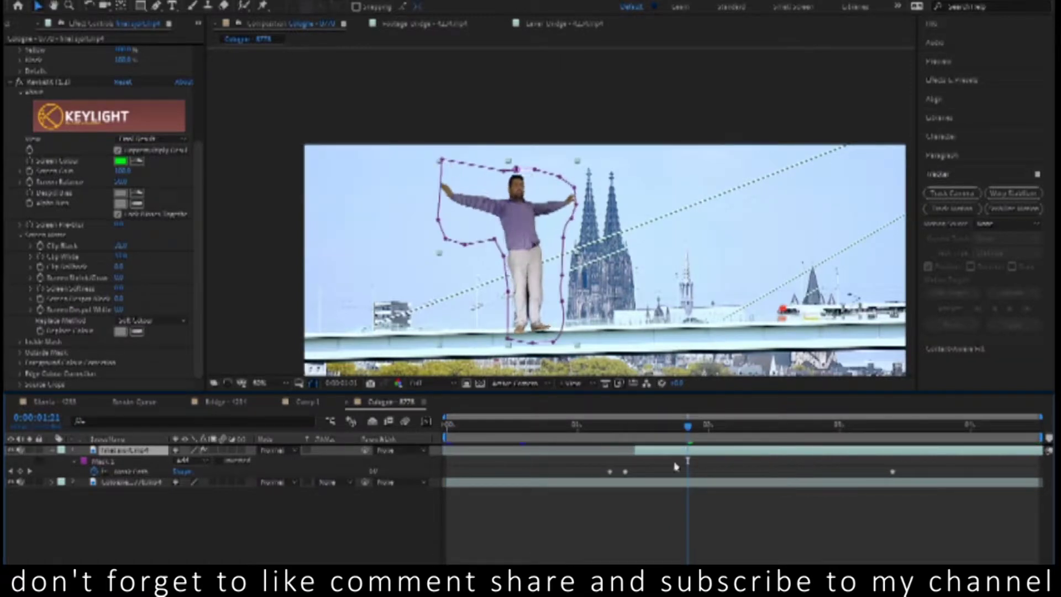
{"action": "left_click_drag", "start_coordinate": [635, 450], "coordinate": [483, 451]}
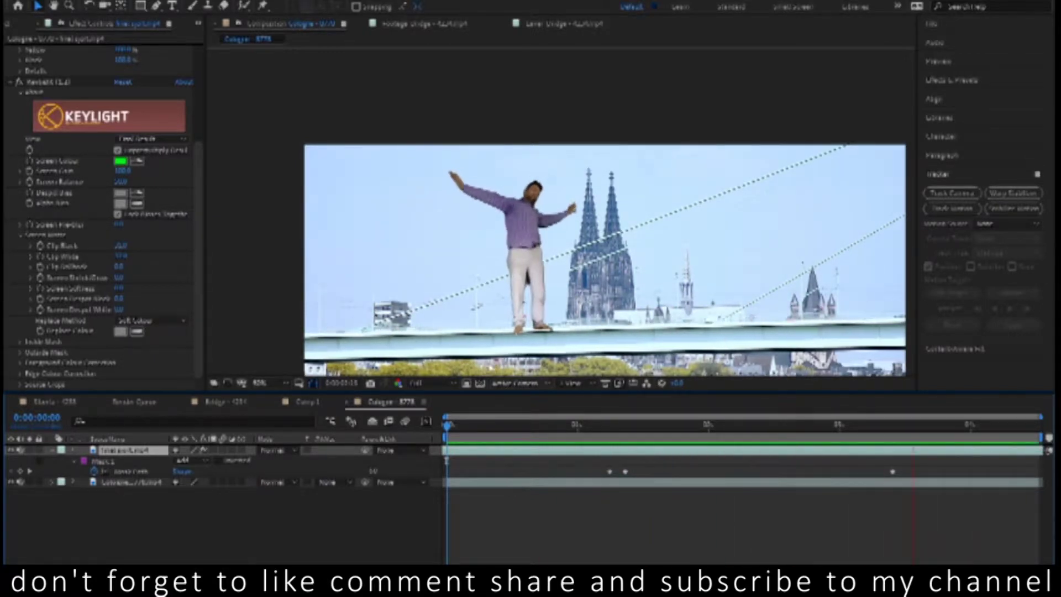
{"action": "scroll", "coordinate": [491, 378], "scroll_direction": "down", "scroll_amount": 2}
{"action": "key", "text": "space"}
Refit the mask around the extended hand with keyframes at 0:00:03:05 and 0:00:03:02
{"action": "left_click", "coordinate": [866, 425]}
{"action": "left_click", "coordinate": [563, 215]}
{"action": "scroll", "coordinate": [563, 215], "scroll_direction": "up", "scroll_amount": 5}
{"action": "left_click_drag", "start_coordinate": [601, 162], "coordinate": [618, 160]}
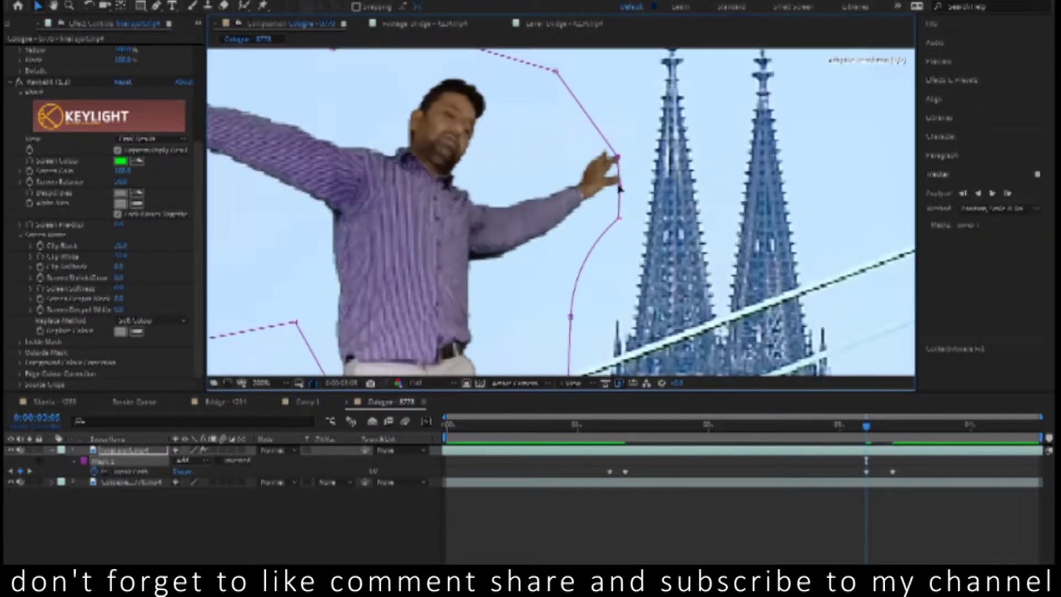
{"action": "left_click", "coordinate": [825, 426]}
{"action": "left_click_drag", "start_coordinate": [825, 426], "coordinate": [851, 425]}
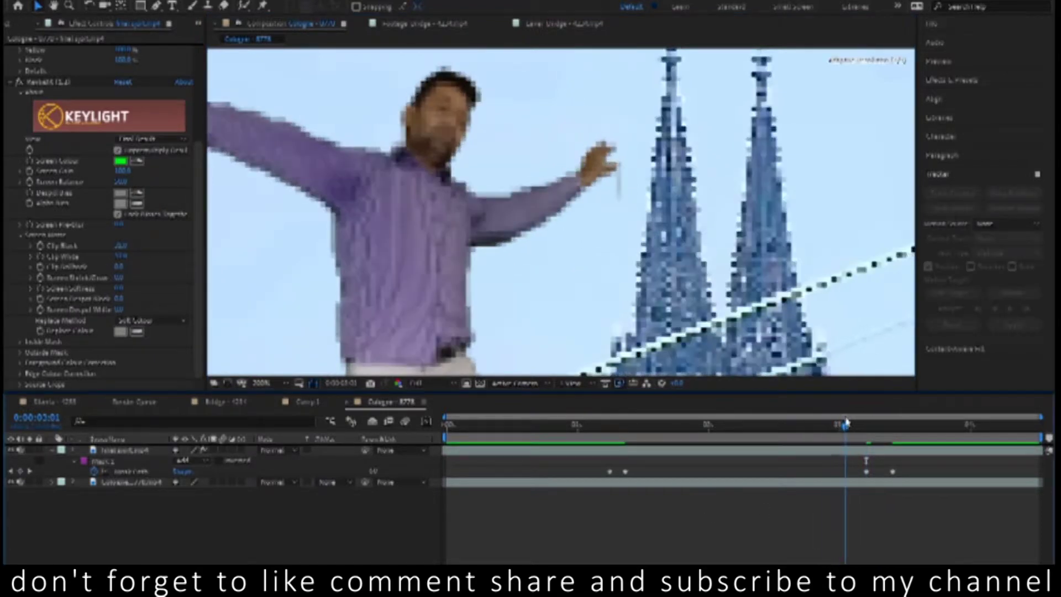
{"action": "left_click", "coordinate": [603, 195]}
{"action": "left_click_drag", "start_coordinate": [617, 220], "coordinate": [615, 178]}
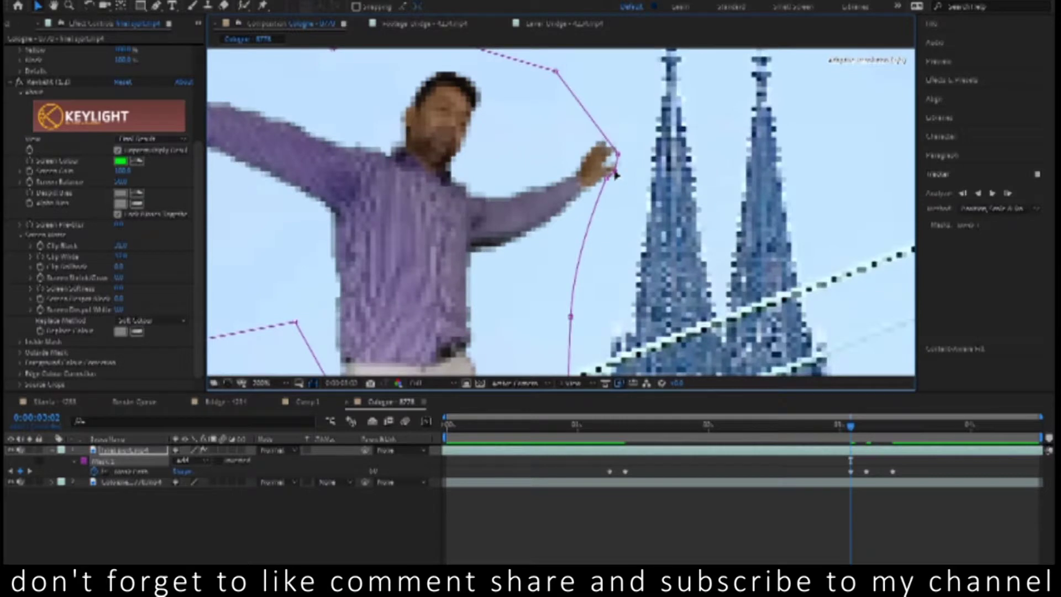
Preview the corrected shot from 0:00:03:09 with the mask outline hidden
{"action": "left_click", "coordinate": [822, 536]}
{"action": "left_click", "coordinate": [887, 427]}
{"action": "key", "text": "space"}
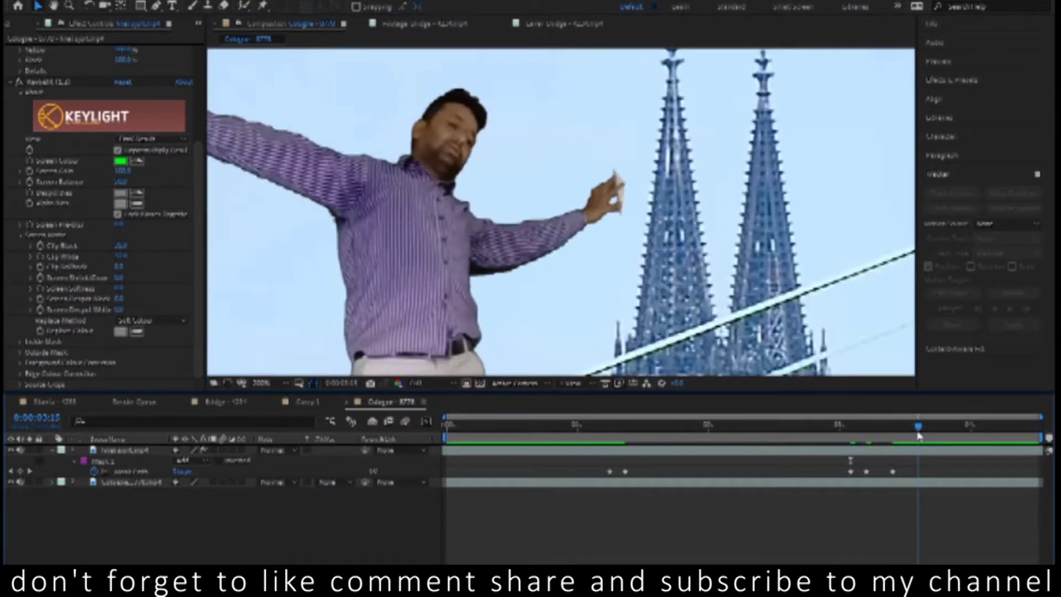
{"action": "scroll", "coordinate": [591, 359], "scroll_direction": "down", "scroll_amount": 1}
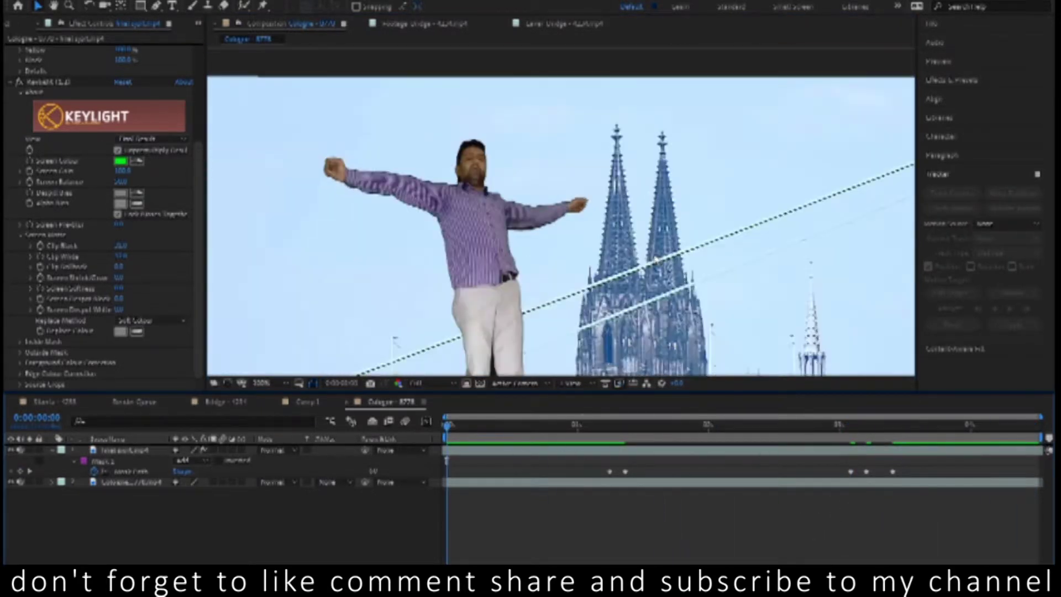
{"action": "scroll", "coordinate": [592, 360], "scroll_direction": "down", "scroll_amount": 3}
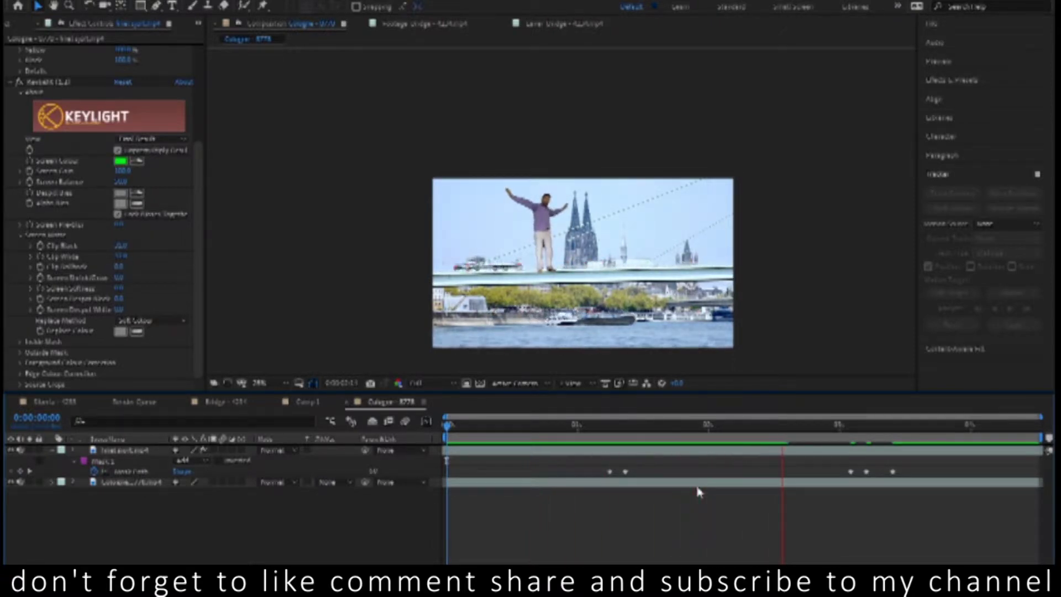
Preview the shot from 0:00:04:05, then delete the masked man layer
{"action": "left_click", "coordinate": [824, 467]}
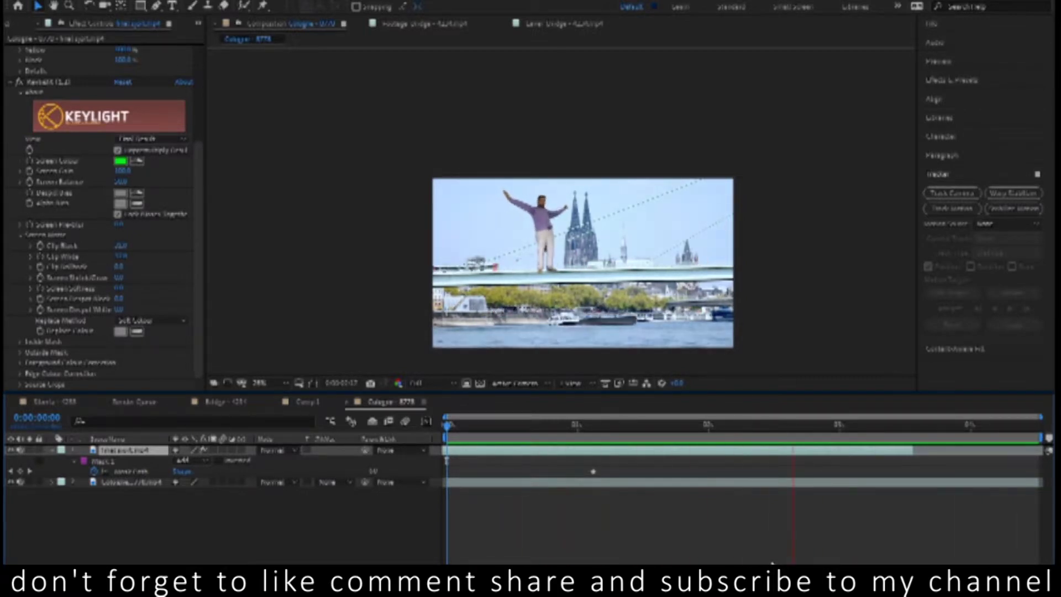
{"action": "key", "text": "space"}
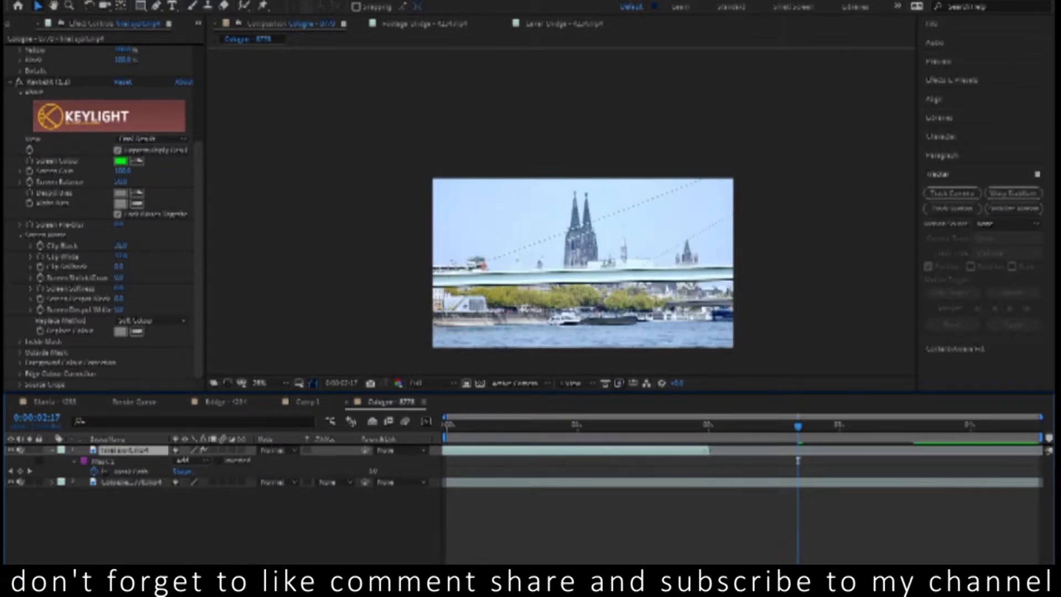
{"action": "left_click", "coordinate": [995, 427]}
{"action": "key", "text": "space"}
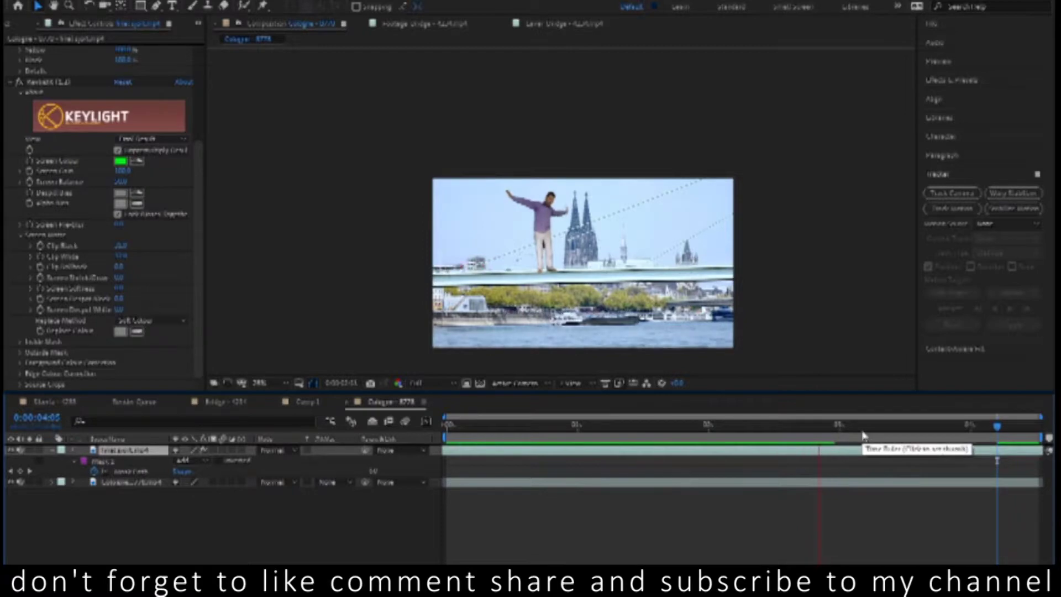
{"action": "key", "text": "space"}
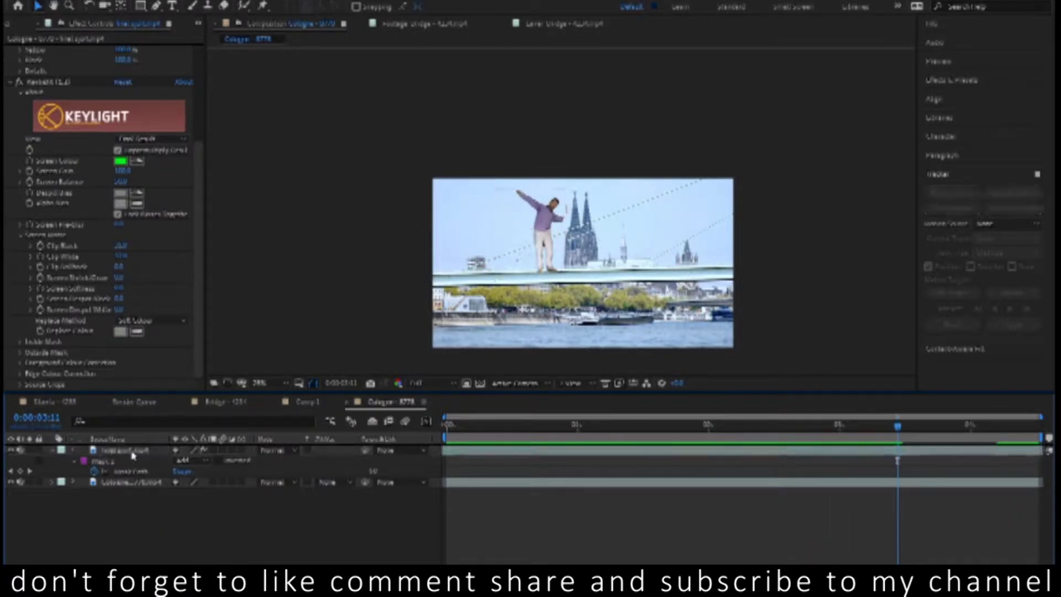
{"action": "key", "text": "Delete"}
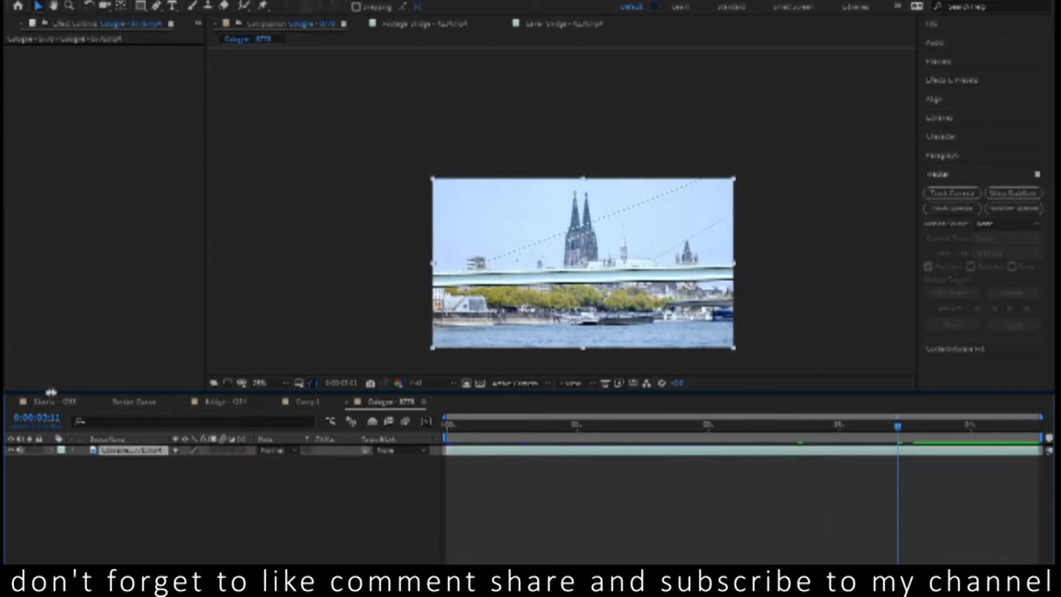
Add the green-screen clip as the top layer and scale it down over the Cologne shot
{"action": "left_click", "coordinate": [54, 25]}
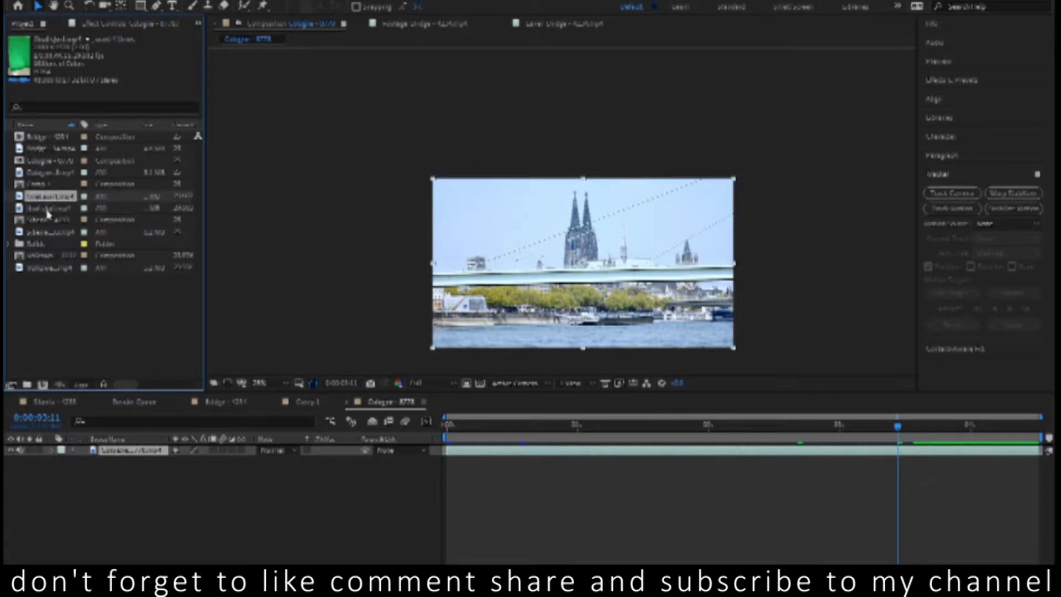
{"action": "left_click_drag", "start_coordinate": [49, 207], "coordinate": [135, 454]}
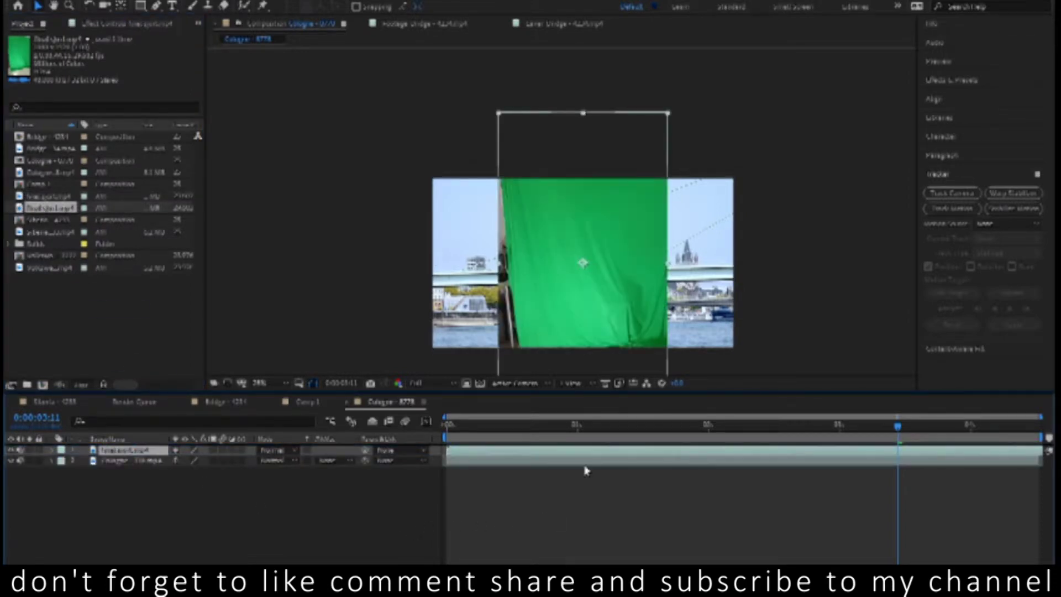
{"action": "mouse_move", "coordinate": [672, 116]}
{"action": "left_mouse_down"}
{"action": "mouse_move", "coordinate": [611, 213]}
{"action": "mouse_move", "coordinate": [591, 219]}
{"action": "left_mouse_up"}
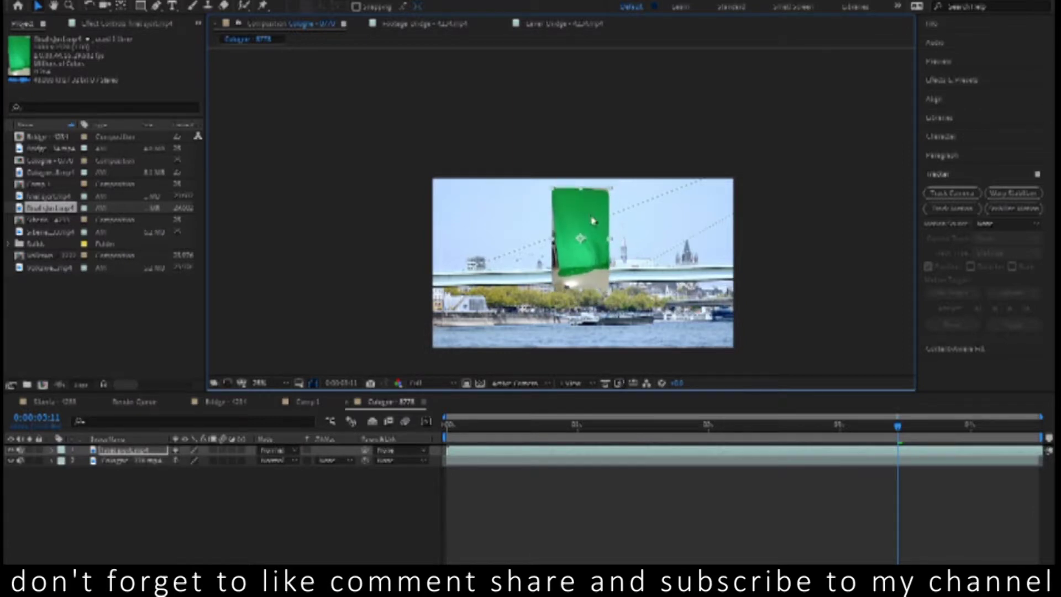
{"action": "key", "text": "space"}
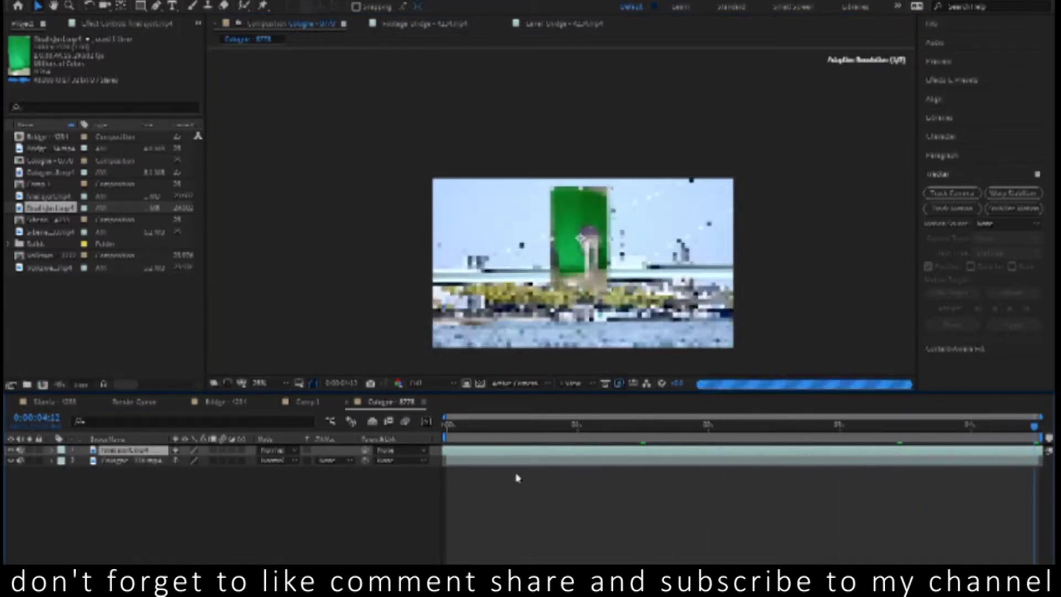
Slip the green-screen clip's timing several times and preview the result from the start
{"action": "left_click_drag", "start_coordinate": [803, 460], "coordinate": [578, 457]}
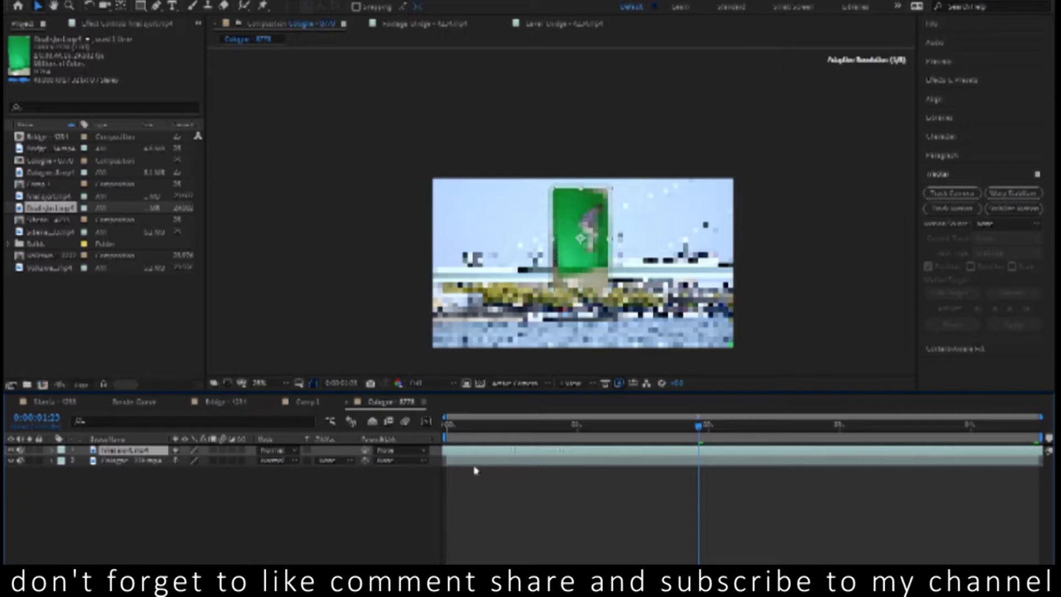
{"action": "mouse_move", "coordinate": [730, 449]}
{"action": "left_mouse_down"}
{"action": "mouse_move", "coordinate": [474, 464]}
{"action": "mouse_move", "coordinate": [616, 462]}
{"action": "left_mouse_up"}
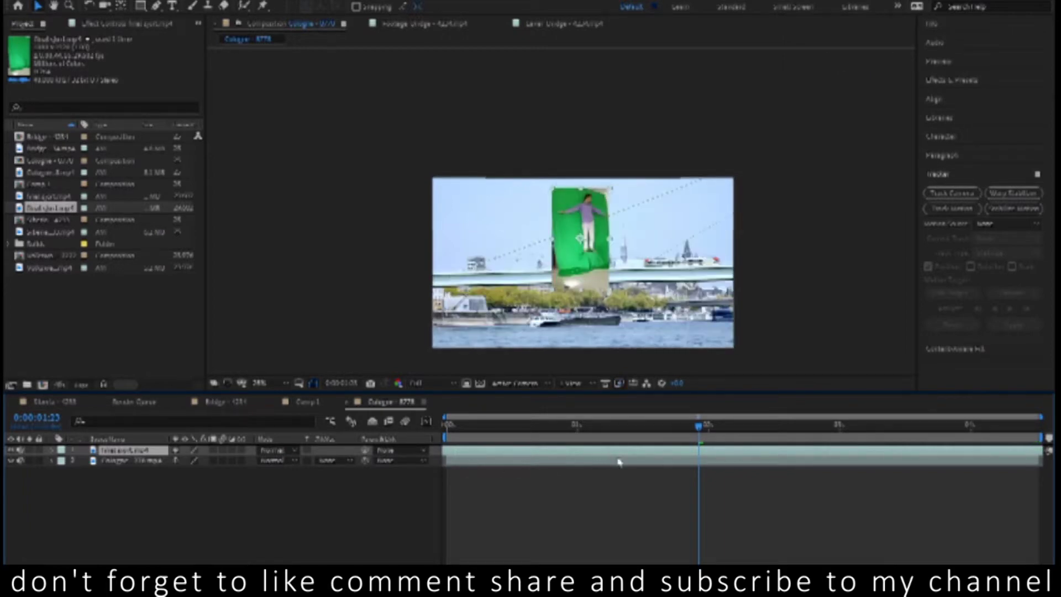
{"action": "left_click_drag", "start_coordinate": [728, 456], "coordinate": [508, 464]}
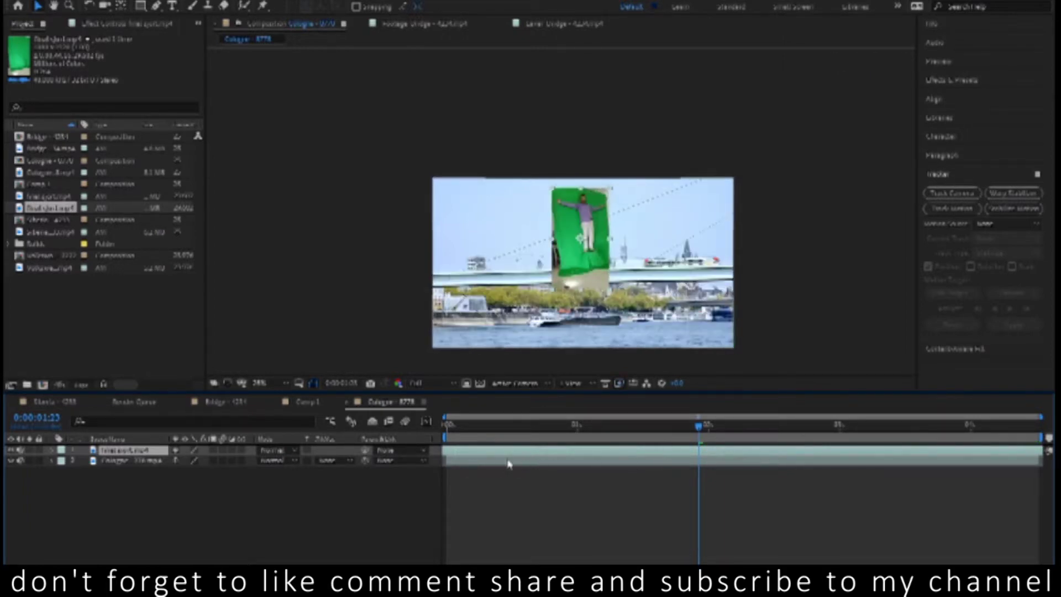
{"action": "key", "text": "Home"}
{"action": "mouse_move", "coordinate": [765, 473]}
{"action": "left_mouse_down"}
{"action": "mouse_move", "coordinate": [569, 478]}
{"action": "mouse_move", "coordinate": [673, 451]}
{"action": "left_mouse_up"}
{"action": "left_click", "coordinate": [685, 532]}
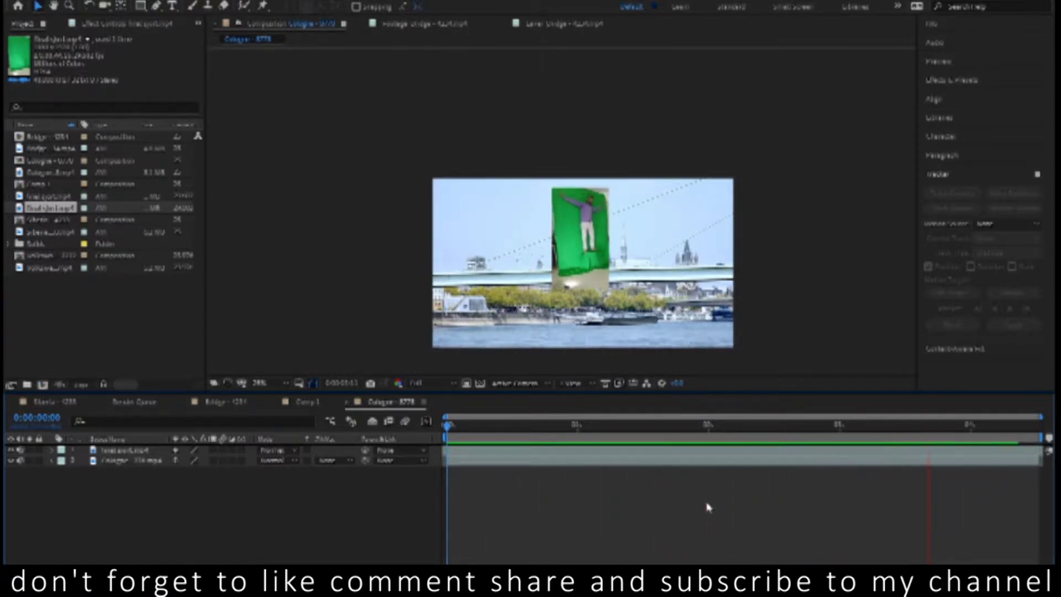
{"action": "key", "text": "space"}
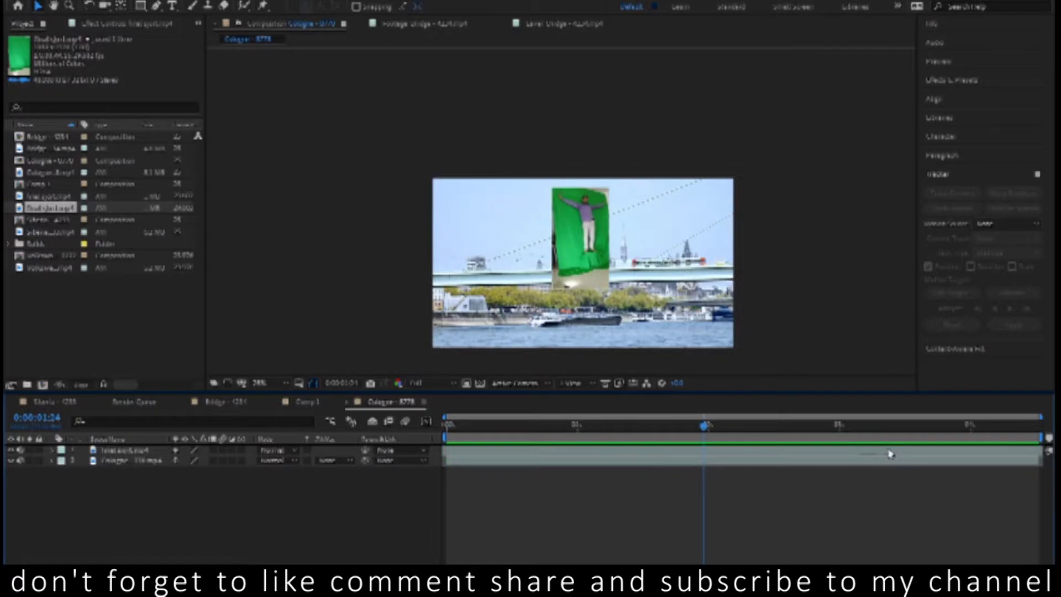
{"action": "left_click", "coordinate": [890, 450]}
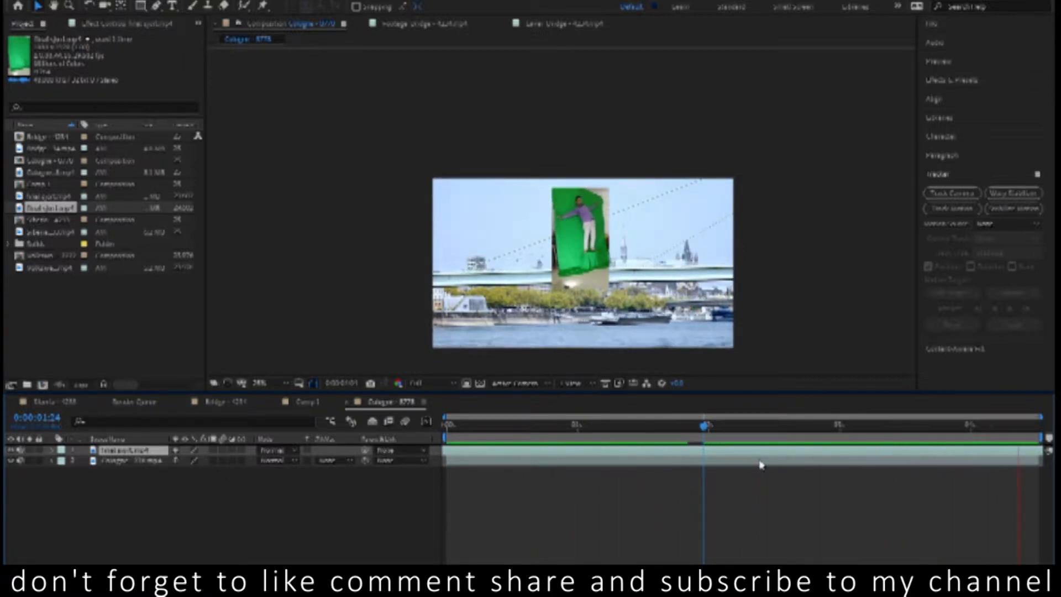
{"action": "key", "text": "space"}
{"action": "left_click", "coordinate": [366, 523]}
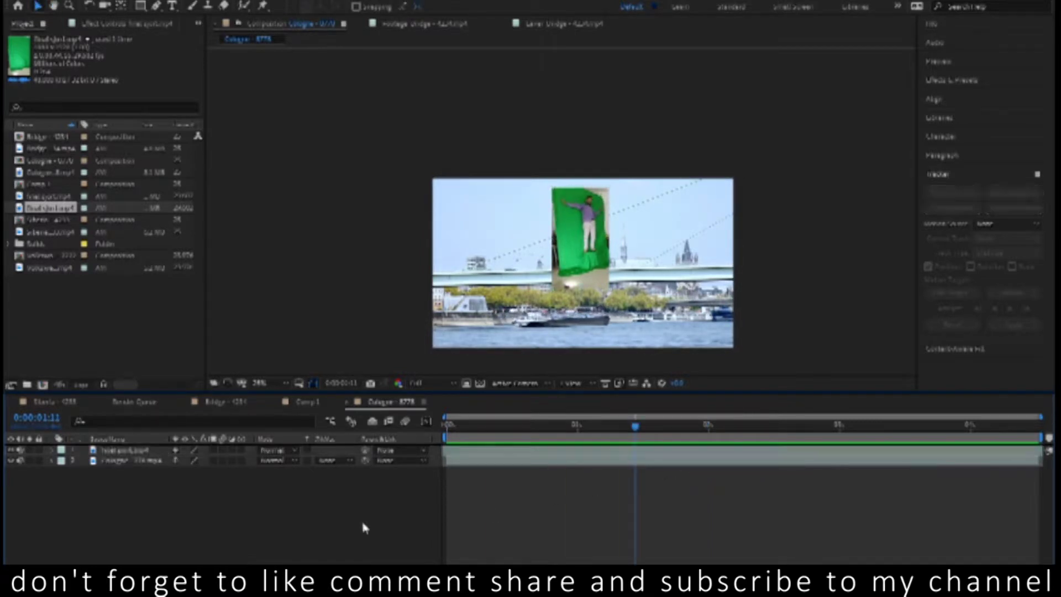
Apply Selective Color to the green-screen layer, targeting Yellows with Magenta at -100%
{"action": "left_click", "coordinate": [148, 451]}
{"action": "left_click", "coordinate": [138, 1]}
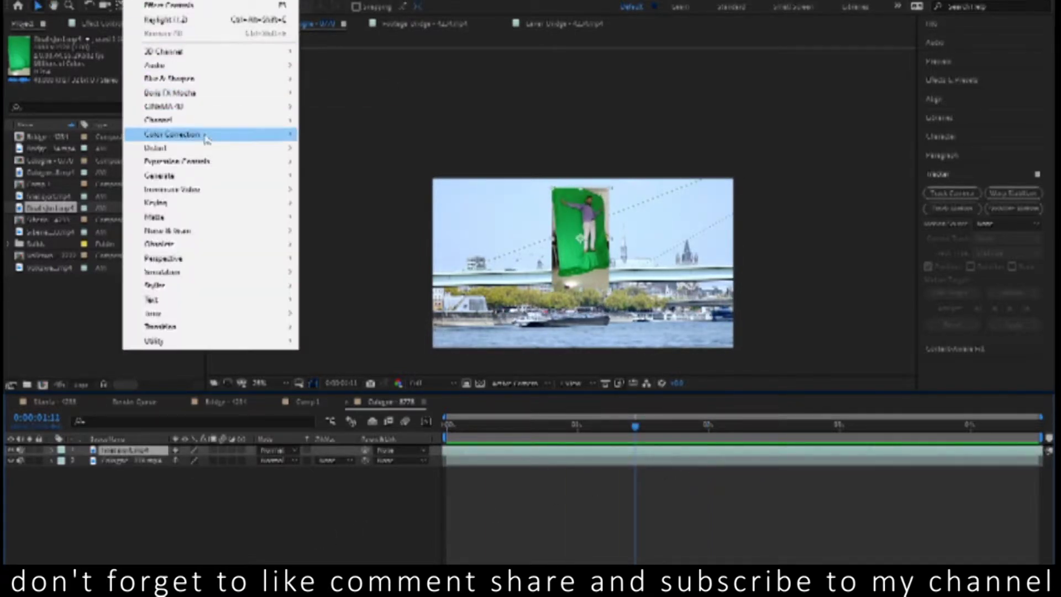
{"action": "mouse_move", "coordinate": [205, 135]}
{"action": "left_click", "coordinate": [367, 533]}
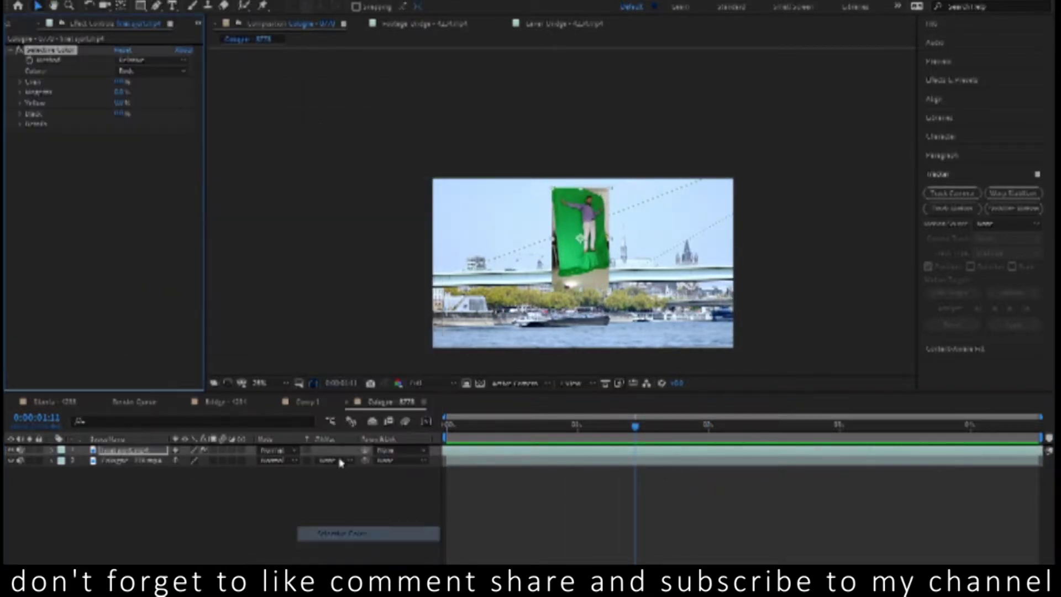
{"action": "left_click", "coordinate": [139, 72]}
{"action": "left_click", "coordinate": [148, 101]}
{"action": "left_click", "coordinate": [139, 70]}
{"action": "left_click", "coordinate": [132, 83]}
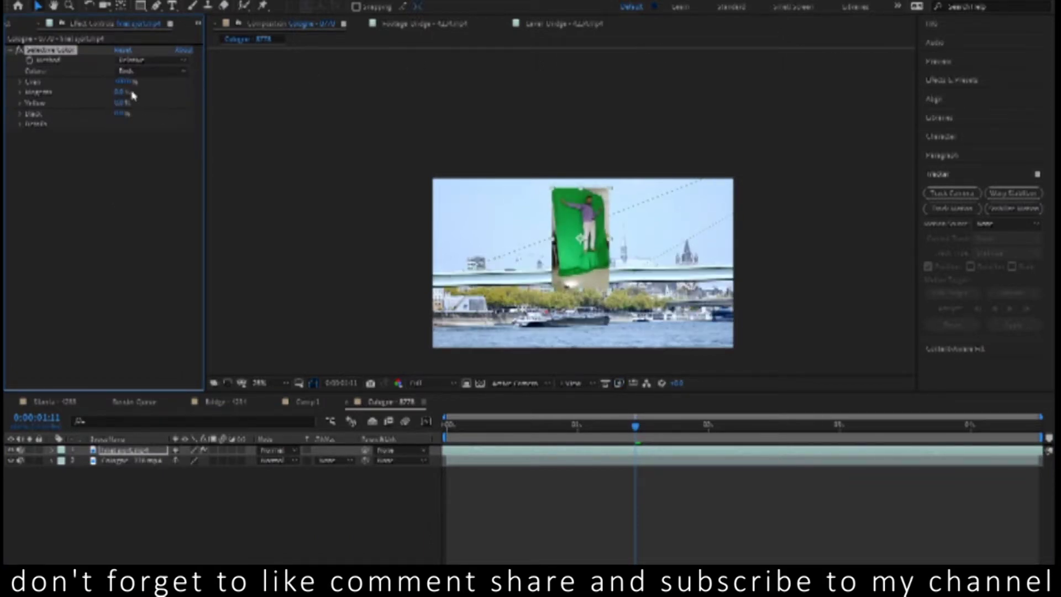
{"action": "left_click", "coordinate": [141, 73]}
{"action": "left_click", "coordinate": [124, 100]}
{"action": "mouse_move", "coordinate": [123, 92]}
{"action": "left_mouse_down"}
{"action": "mouse_move", "coordinate": [83, 91]}
{"action": "mouse_move", "coordinate": [166, 103]}
{"action": "left_mouse_up"}
Duplicate the Selective Color effect, then delete both copies
{"action": "key", "text": "ctrl+d"}
{"action": "left_click", "coordinate": [69, 53]}
{"action": "key", "text": "Delete"}
{"action": "left_click", "coordinate": [60, 56]}
{"action": "key", "text": "Delete"}
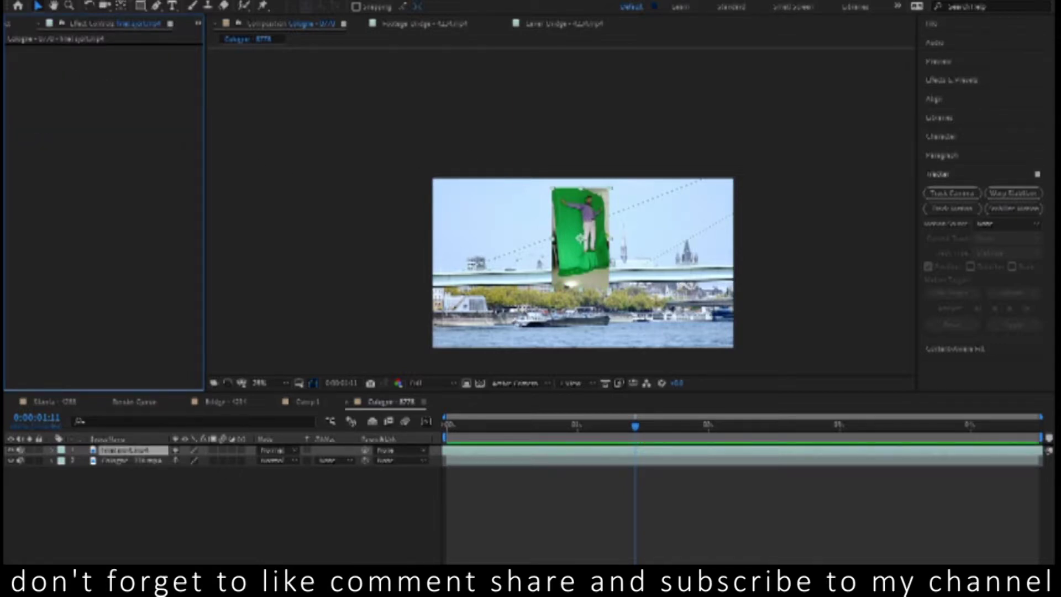
Reapply Selective Color on Greens with Yellow and Magenta at -100%, and duplicate it
{"action": "left_click", "coordinate": [136, 1]}
{"action": "mouse_move", "coordinate": [212, 135]}
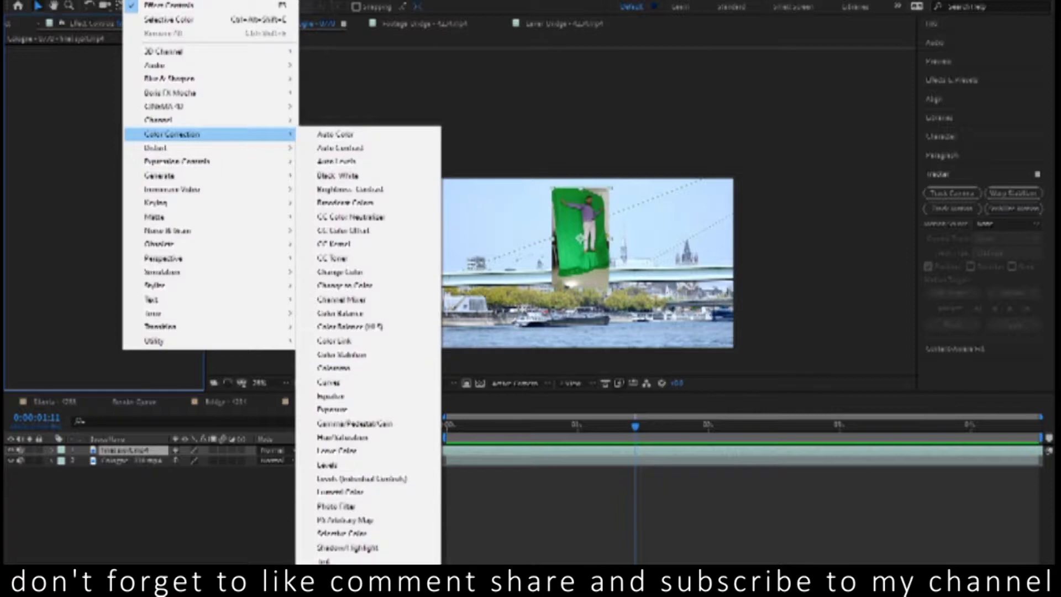
{"action": "left_click", "coordinate": [359, 534]}
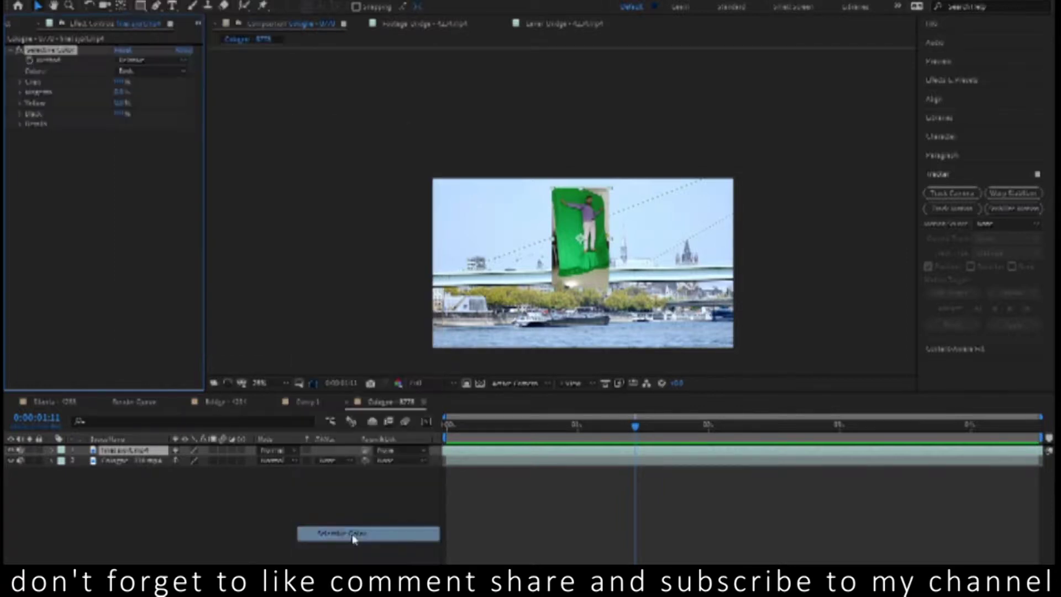
{"action": "left_click", "coordinate": [149, 71]}
{"action": "left_click", "coordinate": [161, 110]}
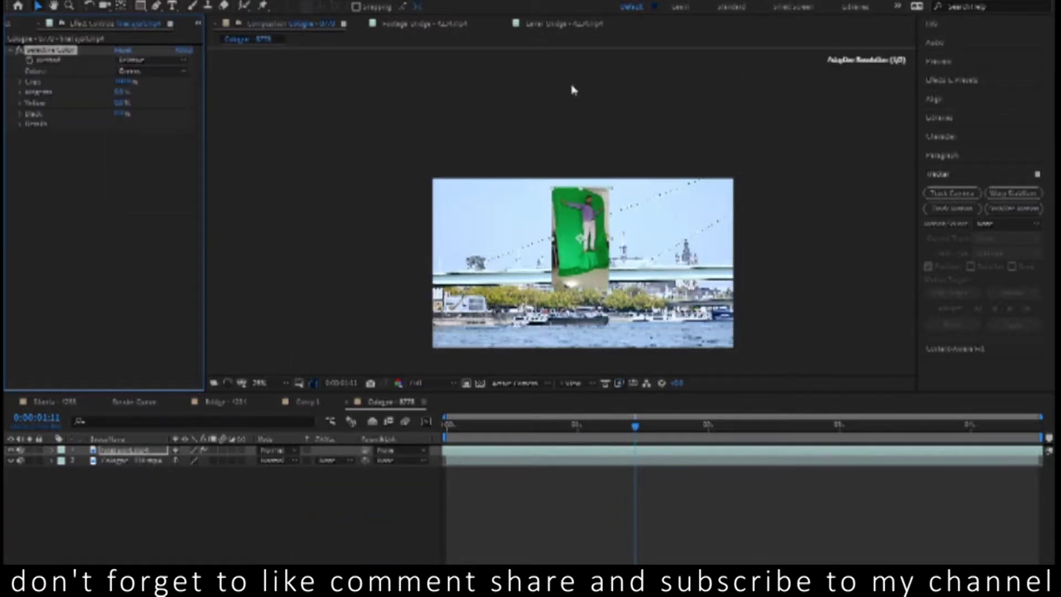
{"action": "mouse_move", "coordinate": [122, 103]}
{"action": "left_mouse_down"}
{"action": "mouse_move", "coordinate": [105, 102]}
{"action": "mouse_move", "coordinate": [182, 103]}
{"action": "mouse_move", "coordinate": [8, 100]}
{"action": "left_mouse_up"}
{"action": "left_click_drag", "start_coordinate": [125, 92], "coordinate": [5, 101]}
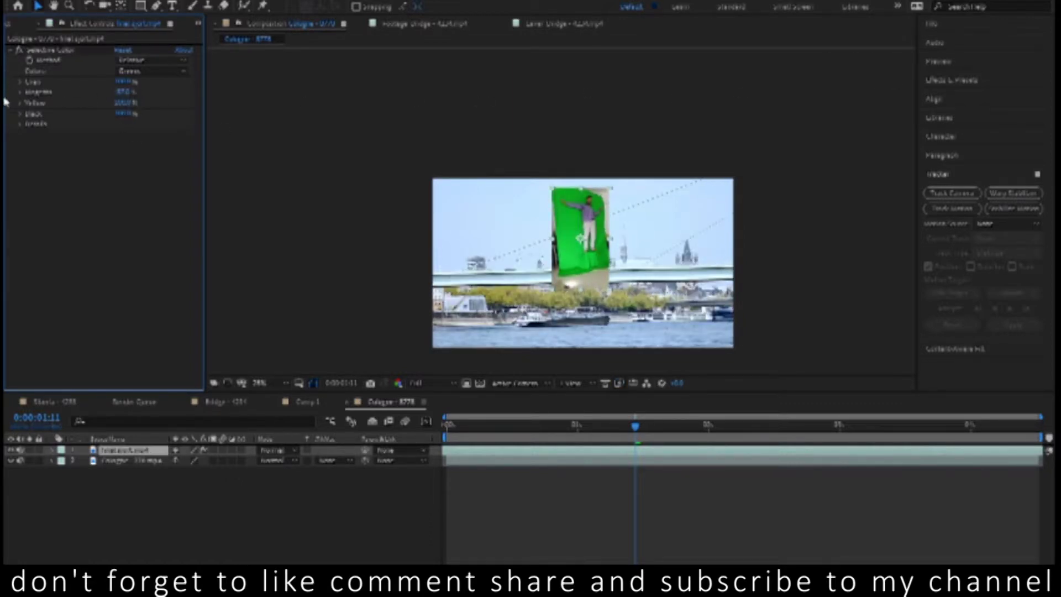
{"action": "left_click_drag", "start_coordinate": [126, 96], "coordinate": [34, 91]}
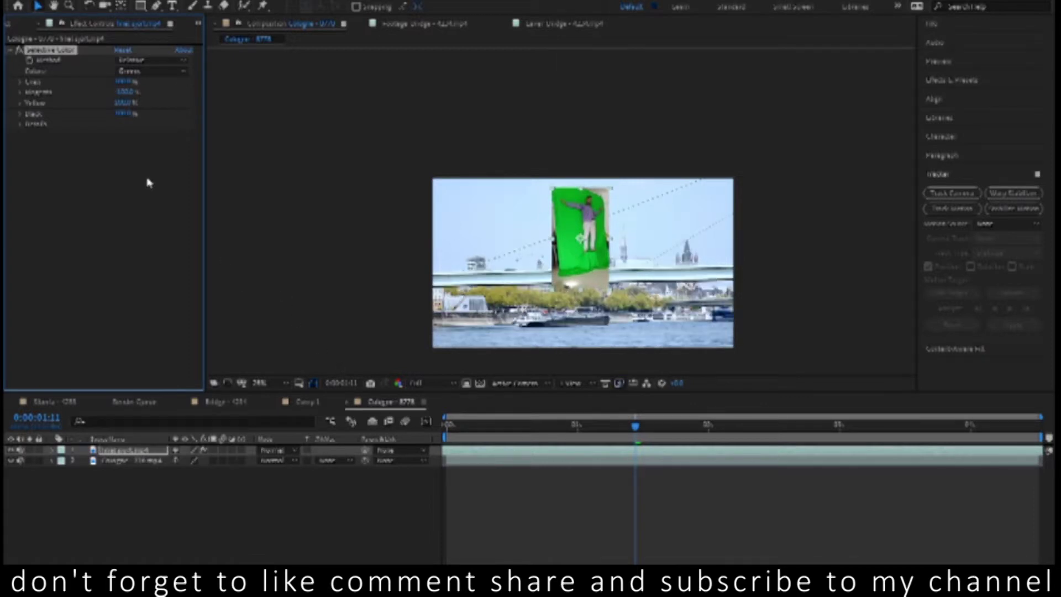
{"action": "key", "text": "ctrl+d"}
{"action": "right_click", "coordinate": [172, 205]}
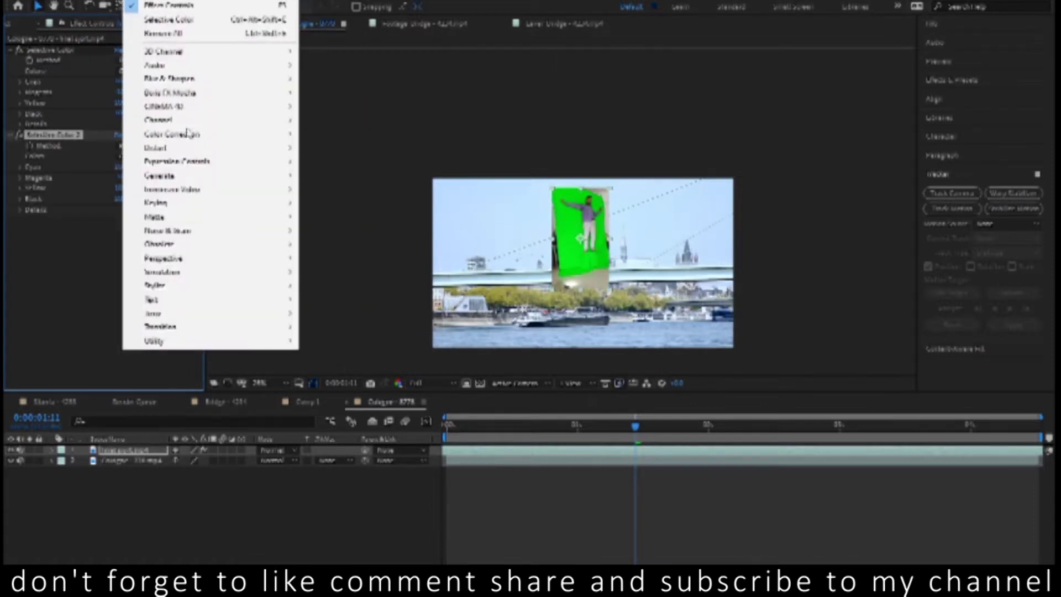
Apply Keylight, key out the green backdrop, and view the Screen Matte
{"action": "mouse_move", "coordinate": [217, 136]}
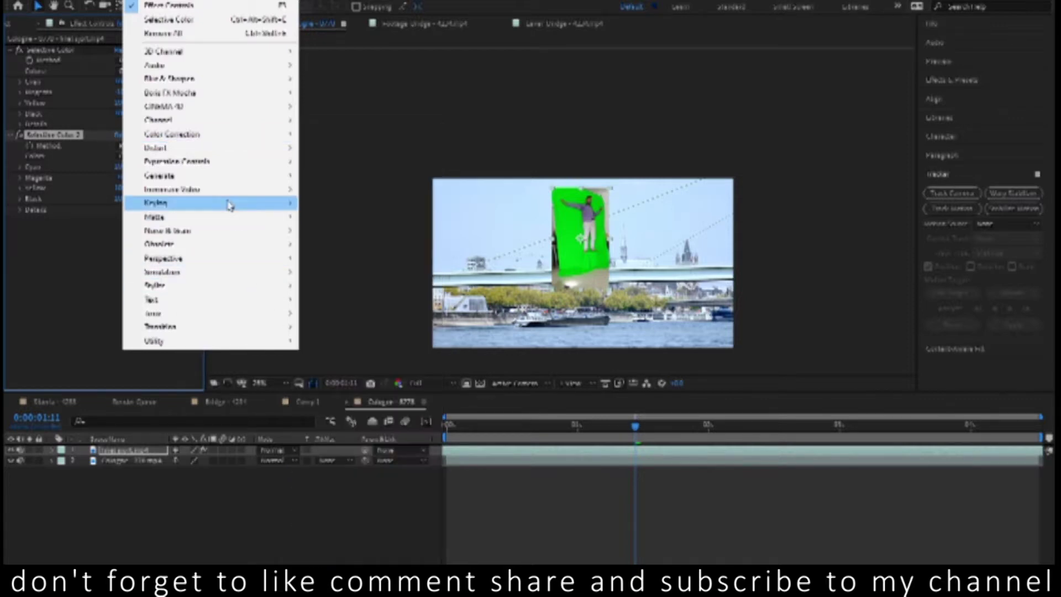
{"action": "mouse_move", "coordinate": [231, 203]}
{"action": "left_click", "coordinate": [338, 314]}
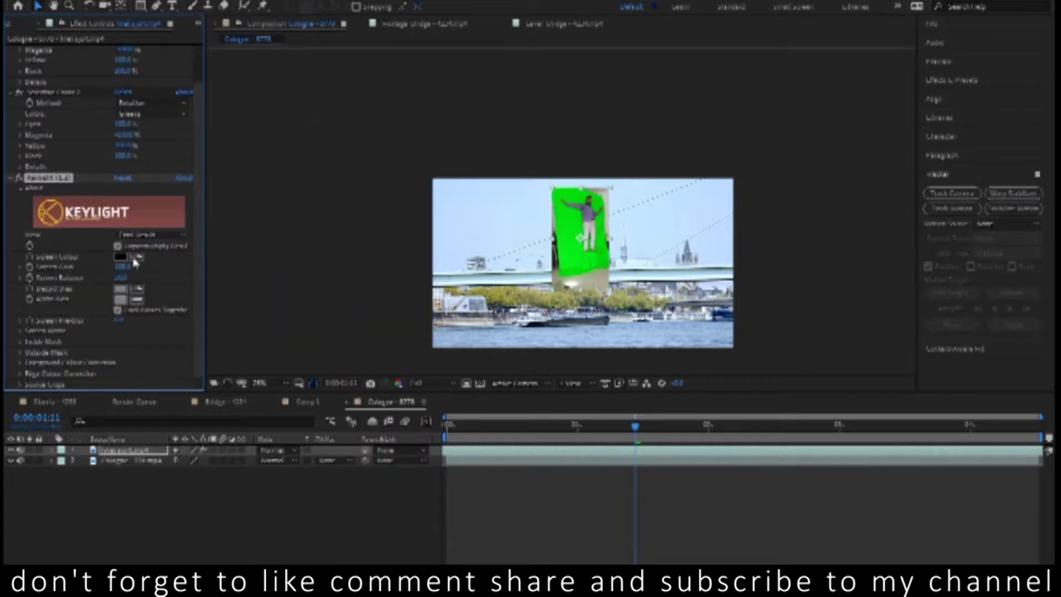
{"action": "left_click", "coordinate": [567, 224]}
{"action": "left_click", "coordinate": [152, 234]}
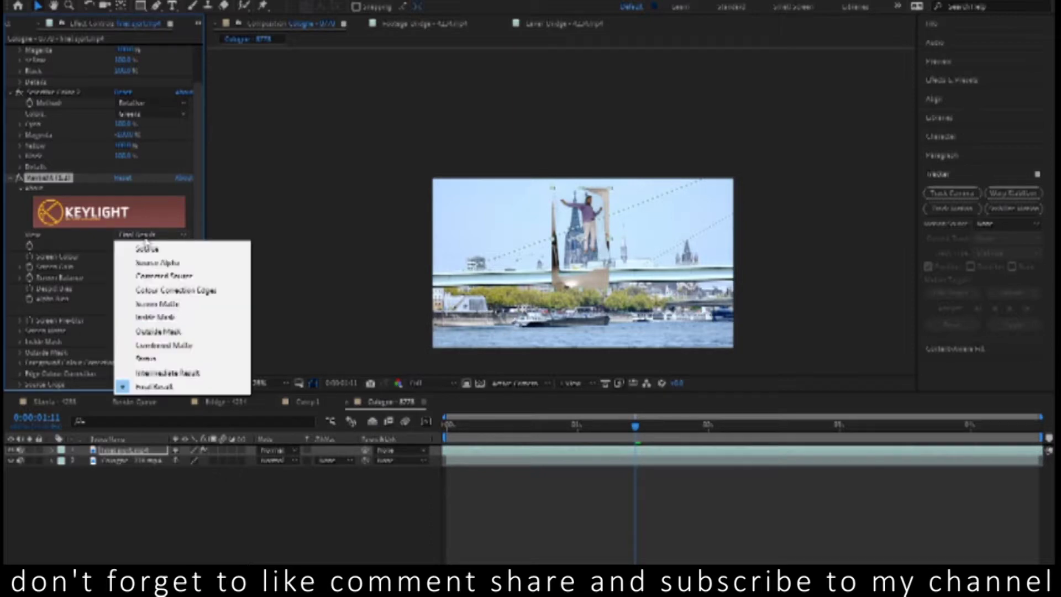
{"action": "left_click", "coordinate": [149, 303]}
Raise Keylight's Clip Black and Clip White to clean up the matte
{"action": "left_click", "coordinate": [20, 332]}
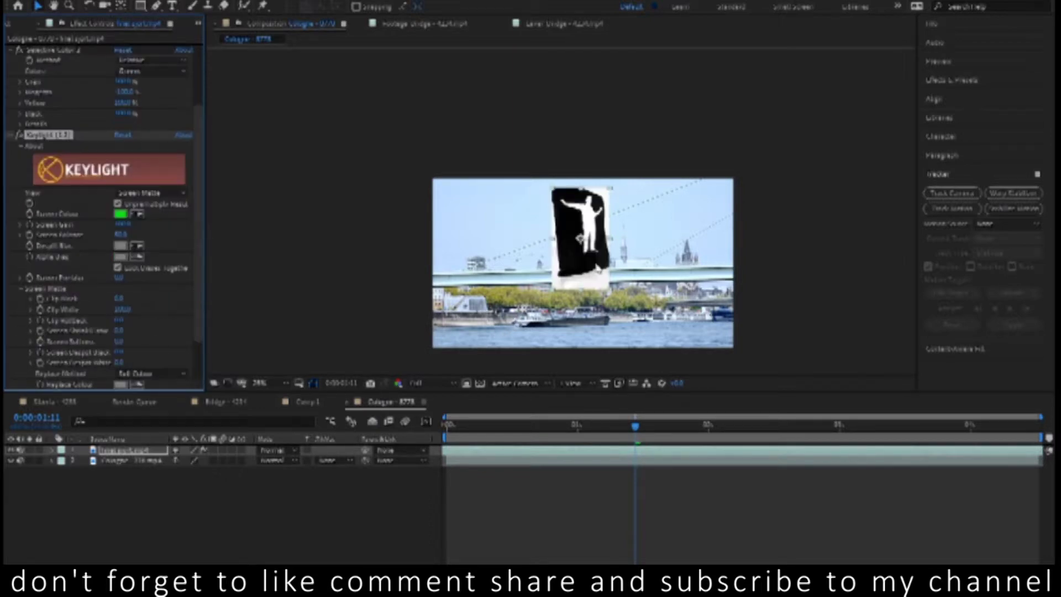
{"action": "key", "text": "slash"}
{"action": "key", "text": "period"}
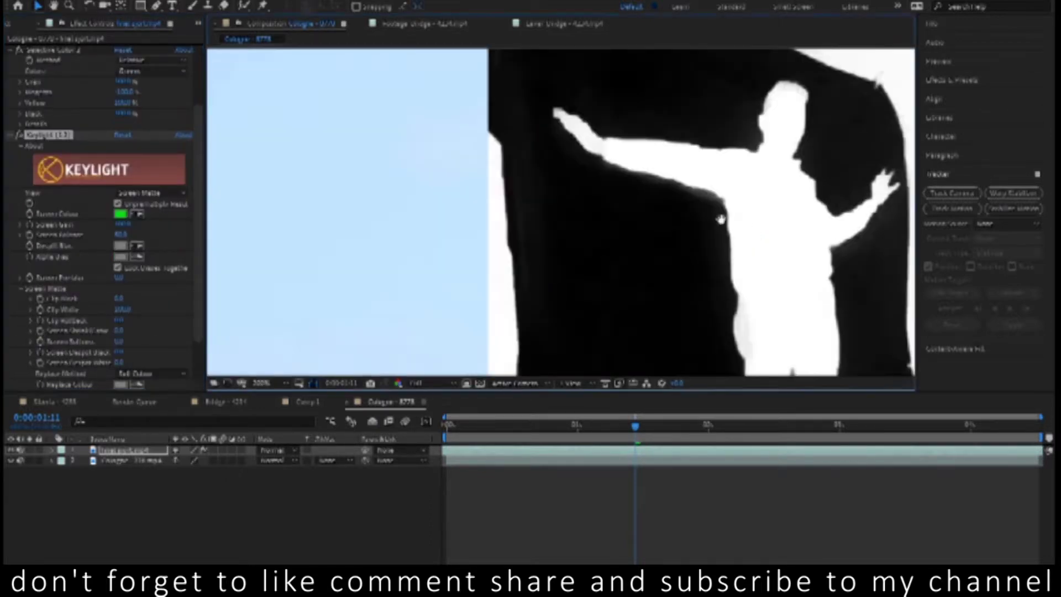
{"action": "left_click_drag", "start_coordinate": [743, 227], "coordinate": [485, 165]}
{"action": "left_click_drag", "start_coordinate": [119, 298], "coordinate": [132, 298]}
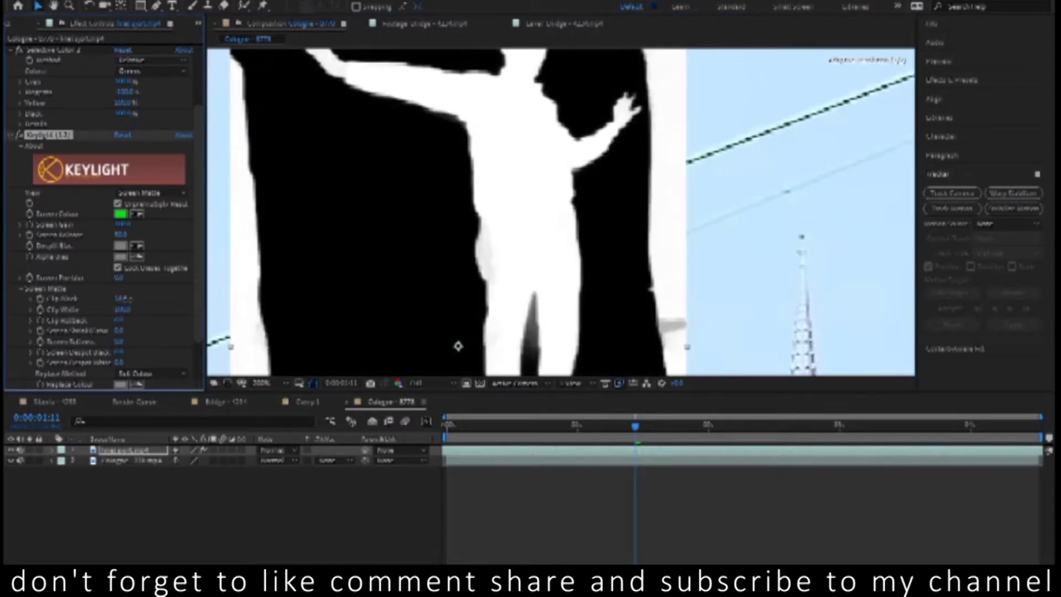
{"action": "key", "text": "comma"}
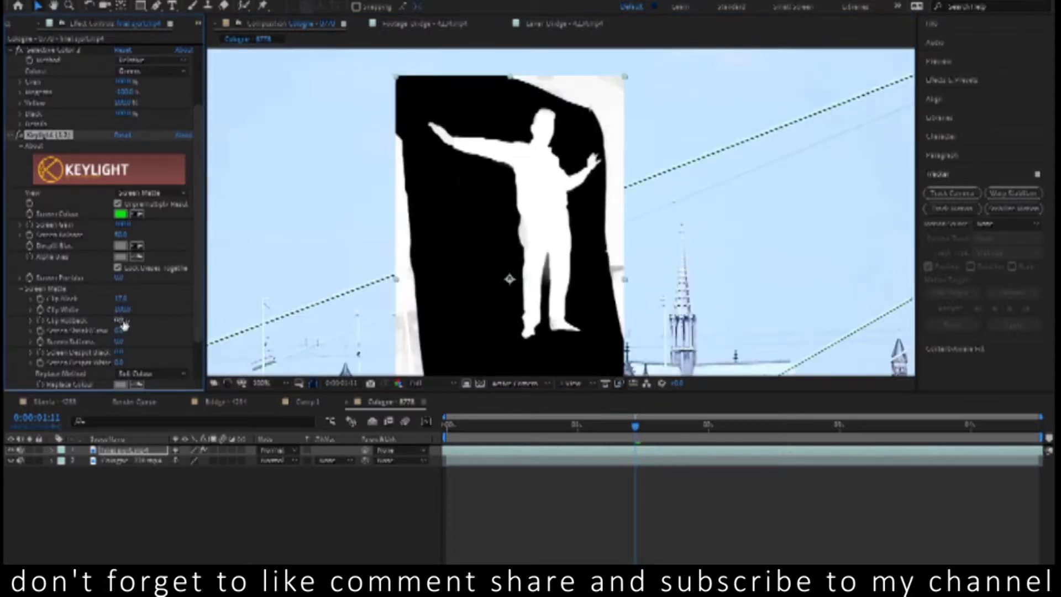
{"action": "left_click_drag", "start_coordinate": [126, 313], "coordinate": [113, 313]}
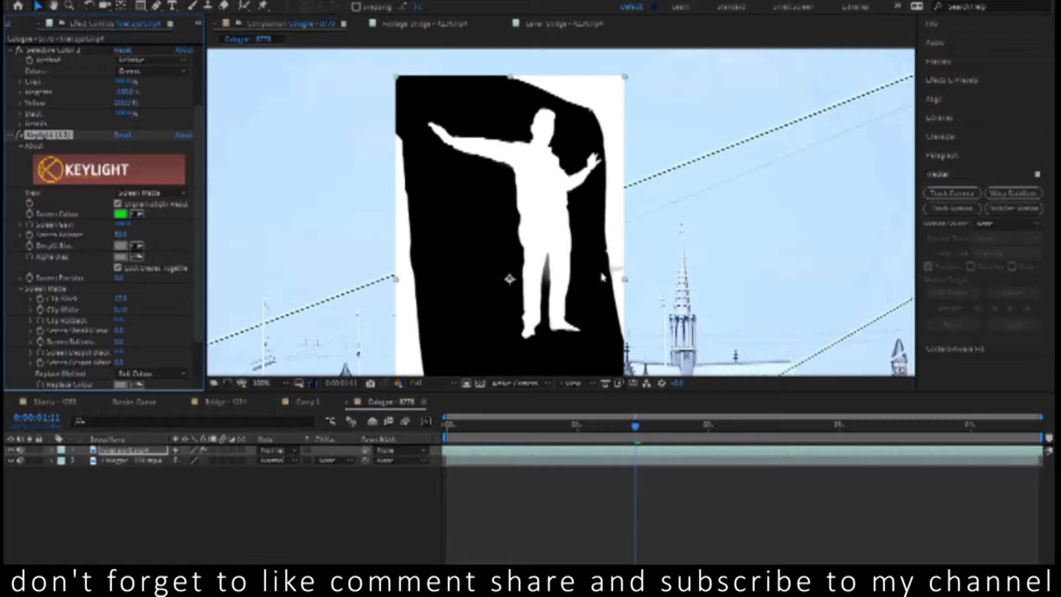
{"action": "scroll", "coordinate": [603, 277], "scroll_direction": "down", "scroll_amount": 2}
{"action": "scroll", "coordinate": [497, 231], "scroll_direction": "up", "scroll_amount": 2}
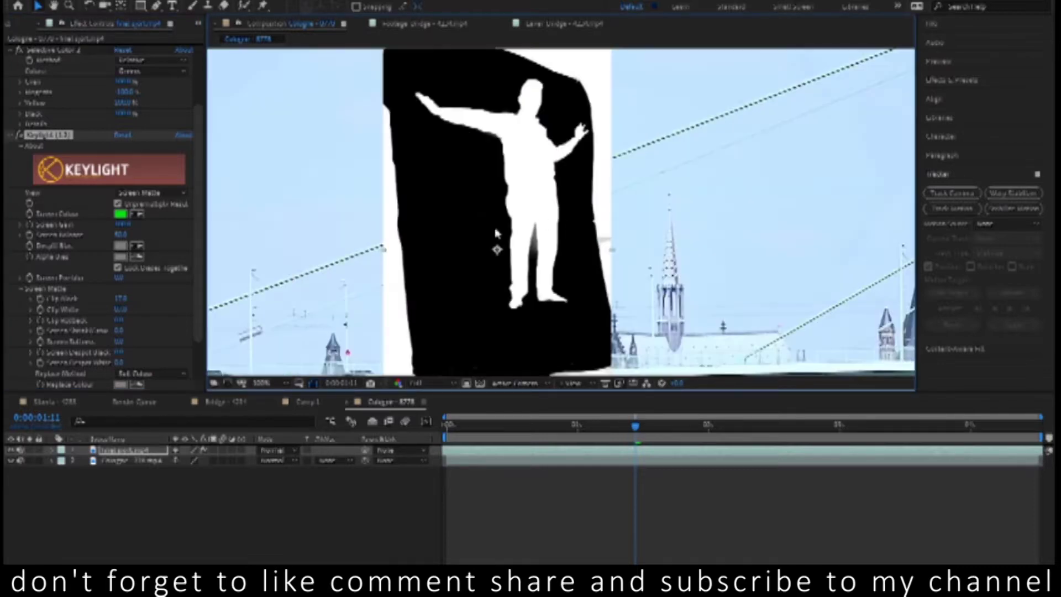
Draw a closed mask around the man and set Keylight's View to Final Result
{"action": "left_click", "coordinate": [157, 7]}
{"action": "left_click", "coordinate": [391, 105]}
{"action": "left_click", "coordinate": [419, 341]}
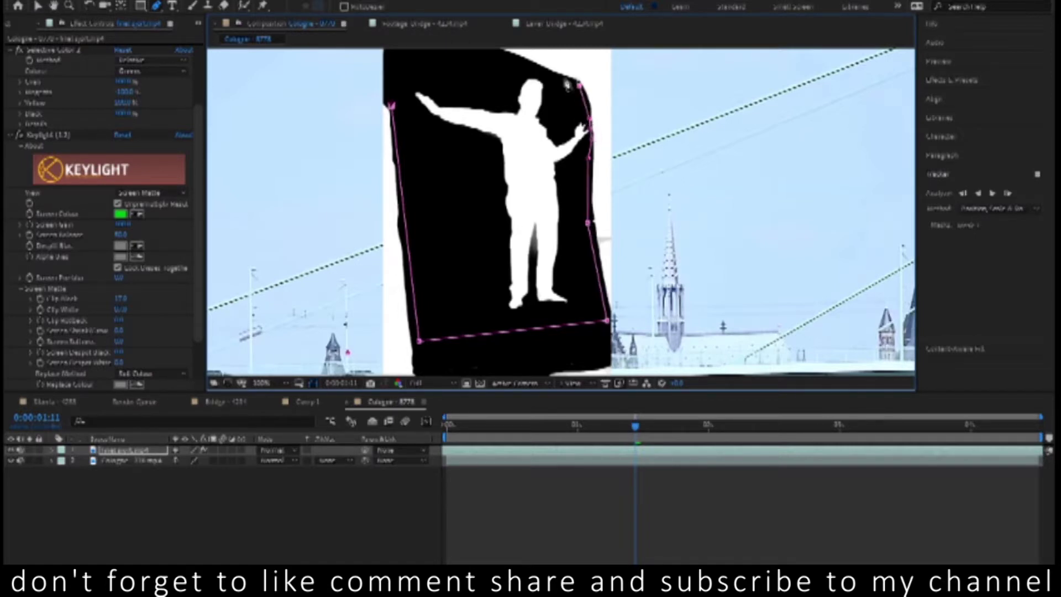
{"action": "key", "text": "comma"}
{"action": "key", "text": "comma"}
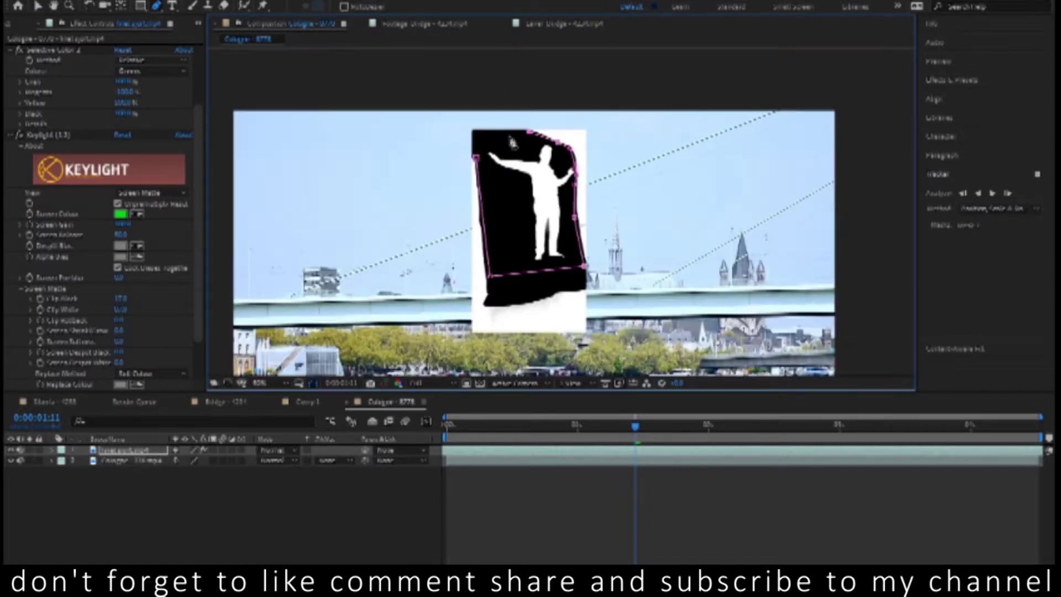
{"action": "left_click", "coordinate": [477, 159]}
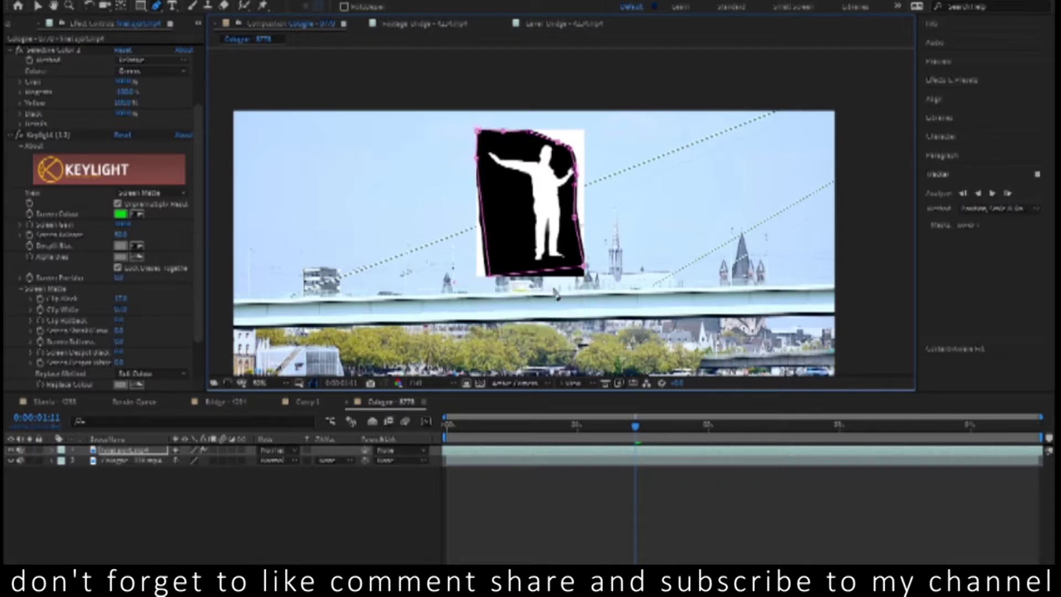
{"action": "left_click", "coordinate": [152, 193]}
{"action": "left_click", "coordinate": [138, 342]}
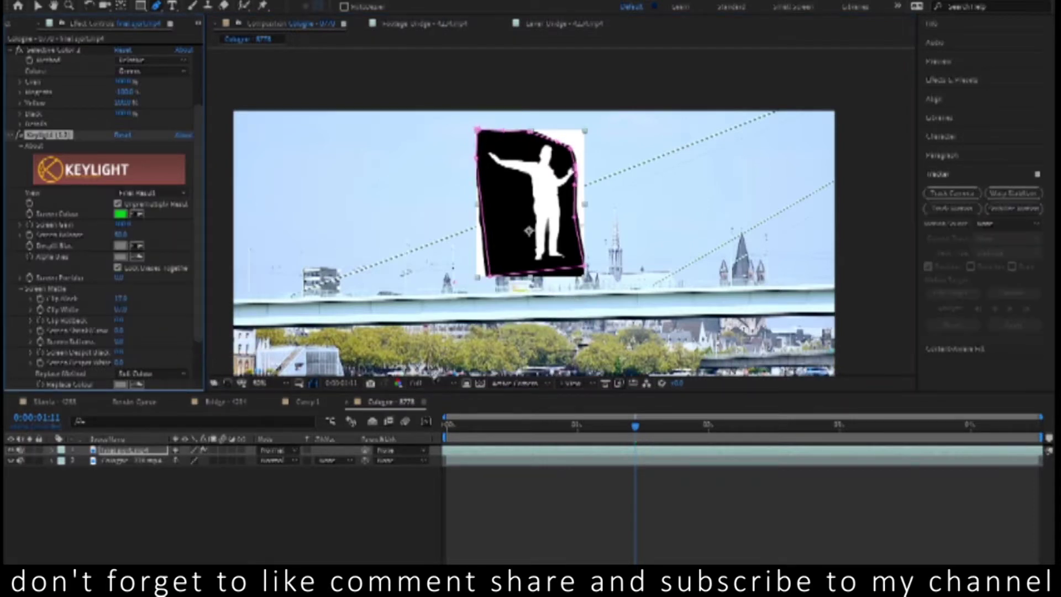
{"action": "left_click", "coordinate": [38, 6]}
{"action": "left_click", "coordinate": [582, 504]}
{"action": "left_click", "coordinate": [561, 260]}
Move the keyed man onto the bridge, preview, and shift him right and slightly up
{"action": "mouse_move", "coordinate": [558, 207]}
{"action": "left_mouse_down"}
{"action": "mouse_move", "coordinate": [391, 233]}
{"action": "mouse_move", "coordinate": [486, 238]}
{"action": "left_mouse_up"}
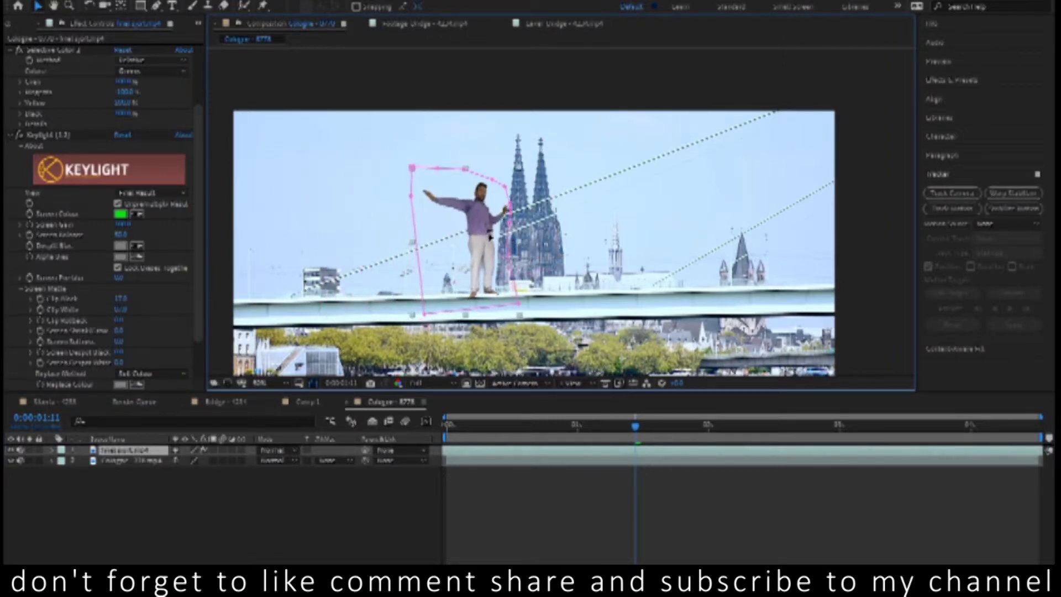
{"action": "left_click_drag", "start_coordinate": [486, 237], "coordinate": [498, 239]}
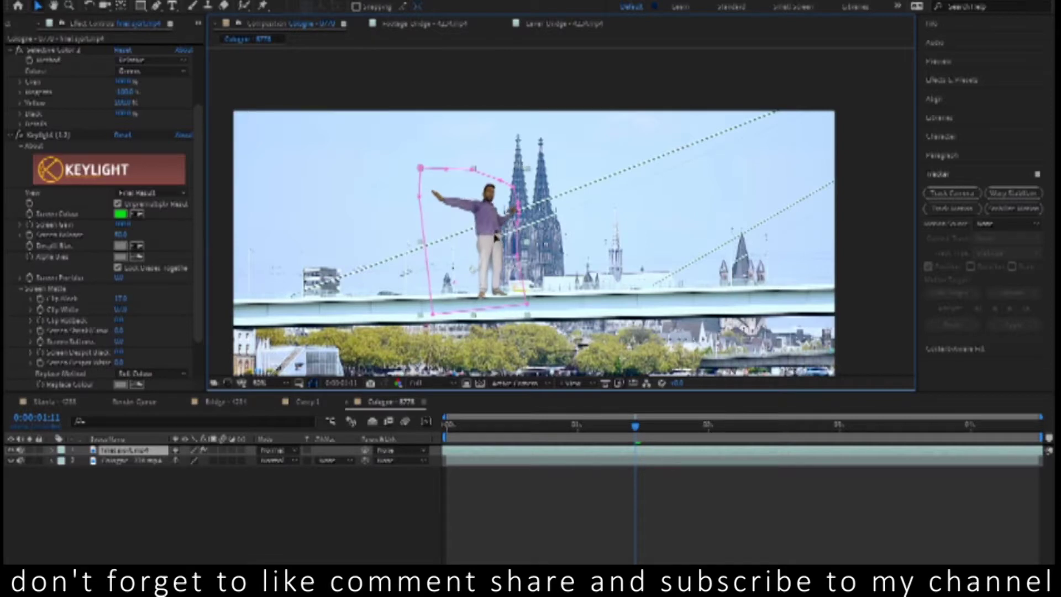
{"action": "left_click", "coordinate": [628, 508]}
{"action": "key", "text": "space"}
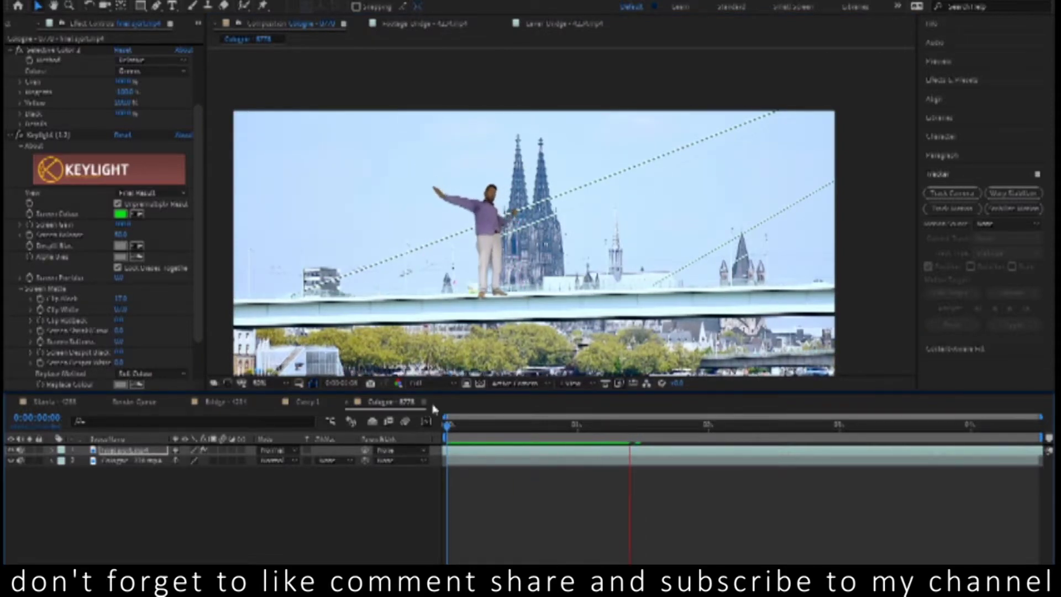
{"action": "key", "text": "space"}
{"action": "key", "text": "comma"}
{"action": "key", "text": "comma"}
{"action": "left_click_drag", "start_coordinate": [545, 246], "coordinate": [588, 221]}
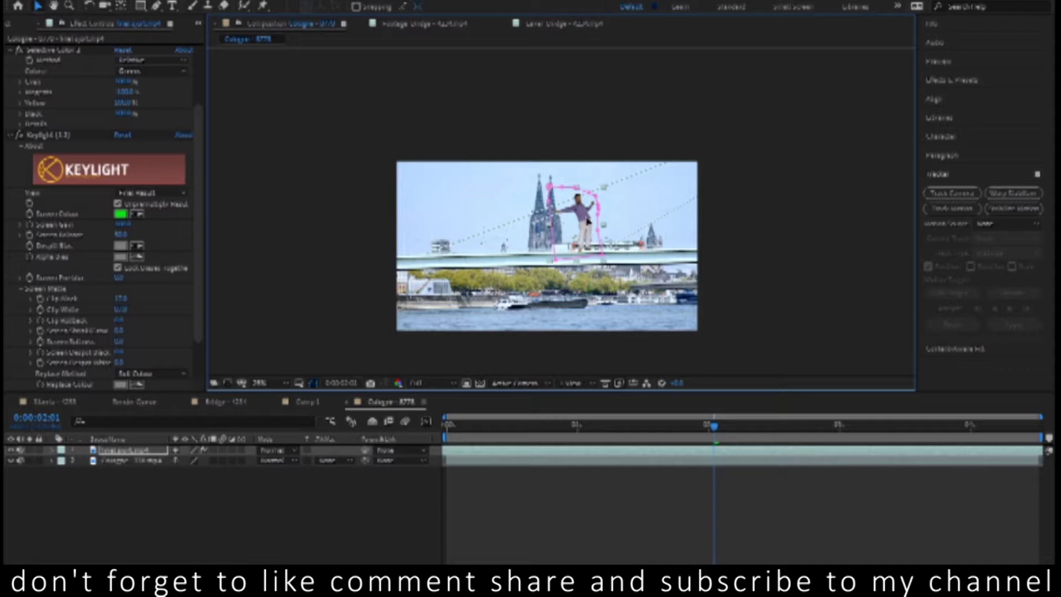
Scale up the Cologne background and nudge the man slightly down
{"action": "left_click", "coordinate": [664, 226]}
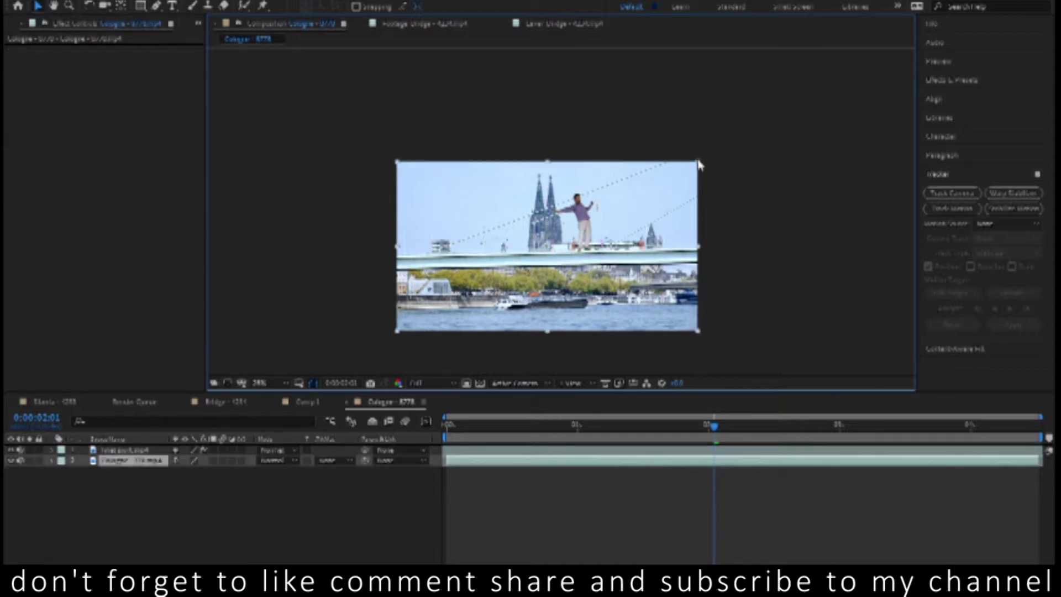
{"action": "left_click_drag", "start_coordinate": [699, 164], "coordinate": [805, 120]}
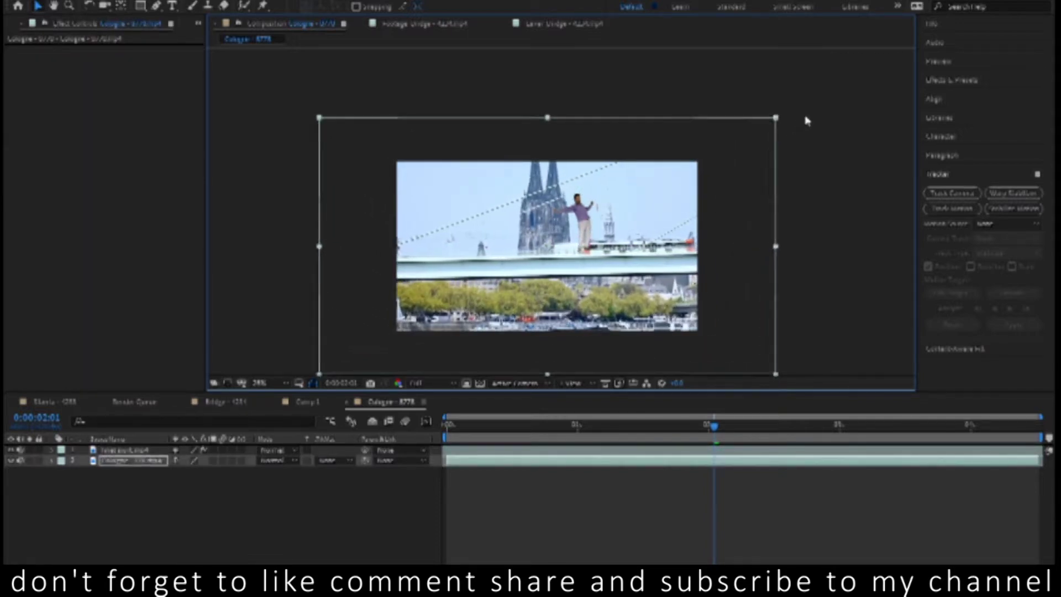
{"action": "left_click", "coordinate": [569, 466]}
{"action": "left_click", "coordinate": [552, 451]}
{"action": "left_click_drag", "start_coordinate": [571, 225], "coordinate": [571, 227]}
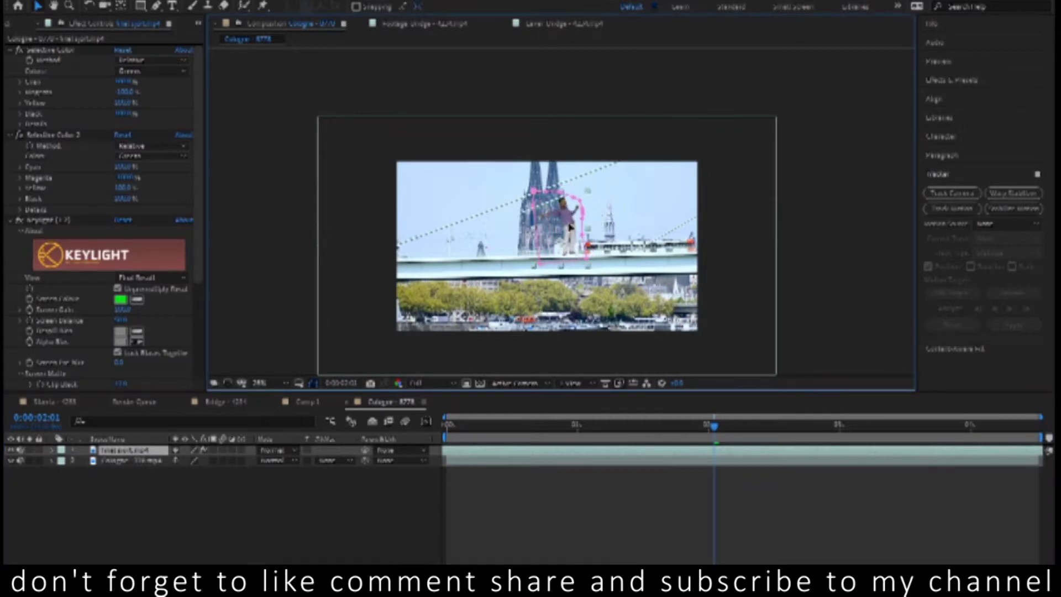
Scale the Cologne background back down slightly and recentre the view at about 50%
{"action": "left_click", "coordinate": [599, 463]}
{"action": "left_click_drag", "start_coordinate": [811, 103], "coordinate": [751, 134]}
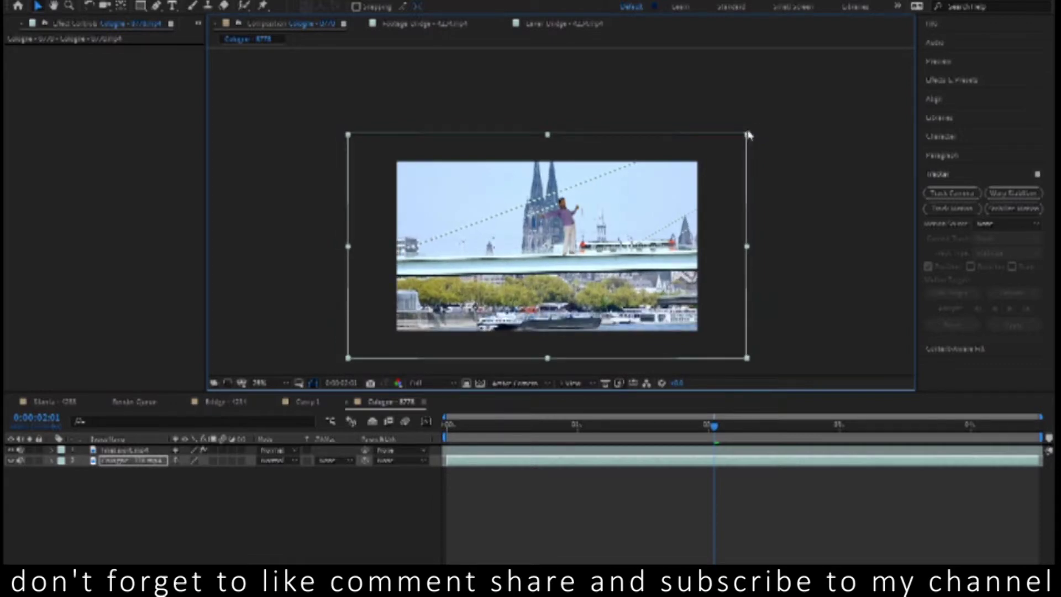
{"action": "left_click_drag", "start_coordinate": [752, 134], "coordinate": [755, 133]}
{"action": "left_click", "coordinate": [508, 452]}
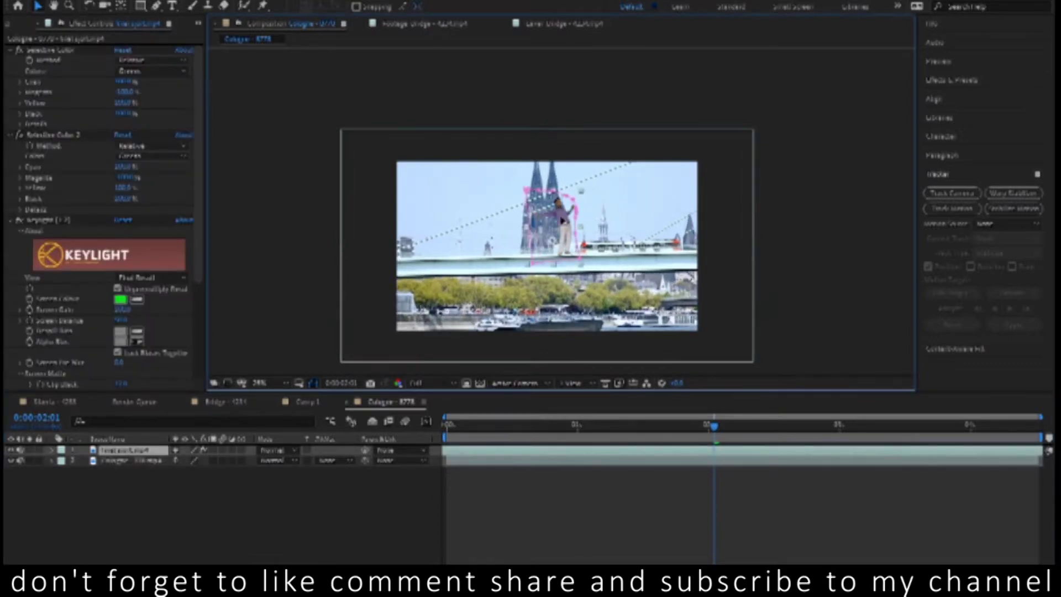
{"action": "left_click", "coordinate": [573, 521]}
{"action": "key", "text": "period"}
{"action": "key", "text": "period"}
{"action": "left_click_drag", "start_coordinate": [625, 260], "coordinate": [647, 159]}
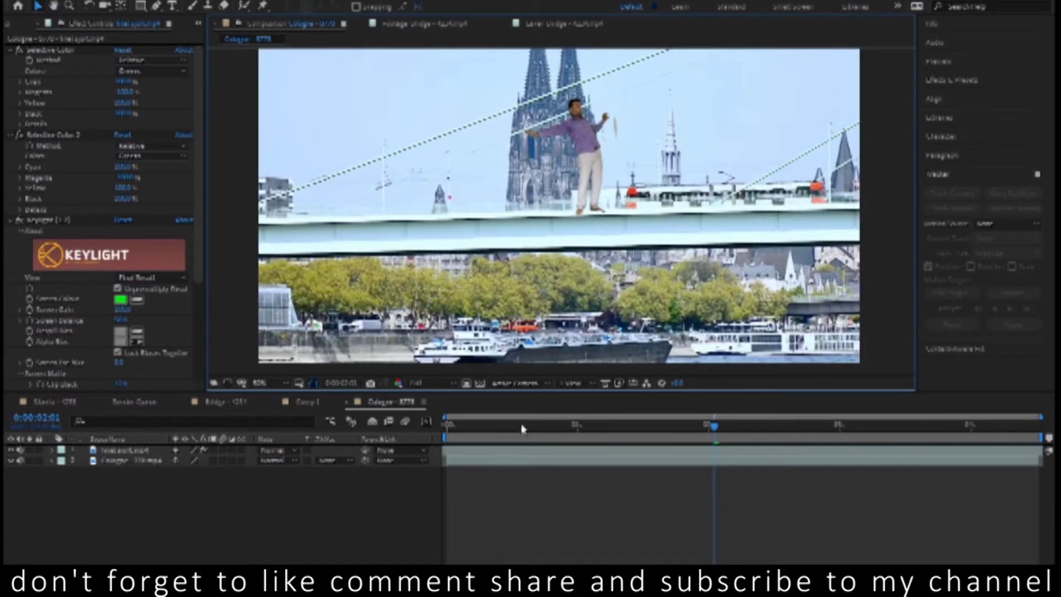
Preview, then reveal the man's Mask Path and nudge its right-side points left
{"action": "key", "text": "space"}
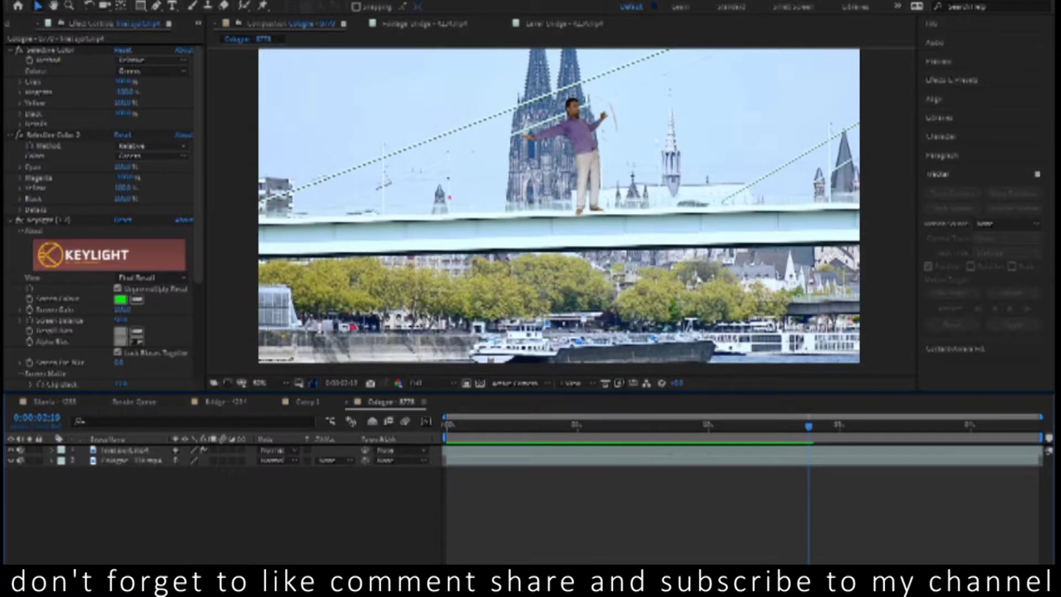
{"action": "left_click", "coordinate": [590, 137]}
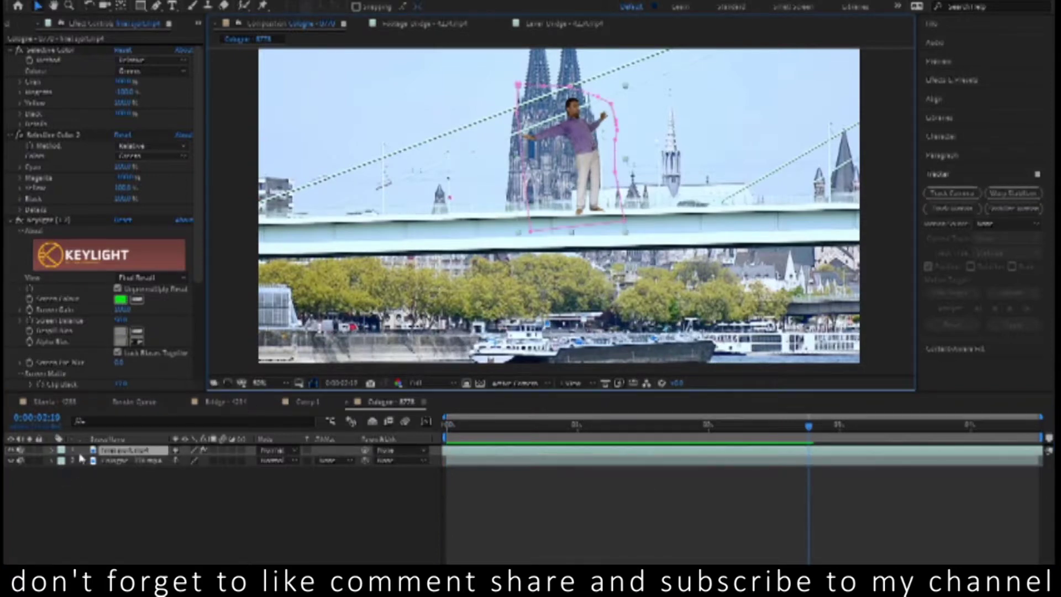
{"action": "key", "text": "m"}
{"action": "left_click", "coordinate": [105, 461]}
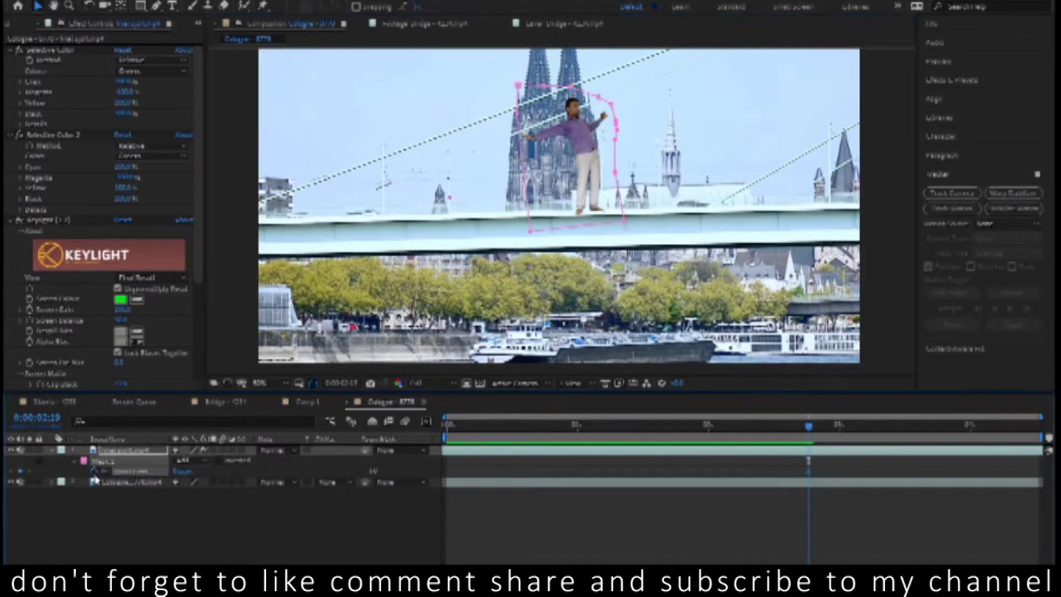
{"action": "left_click", "coordinate": [614, 114]}
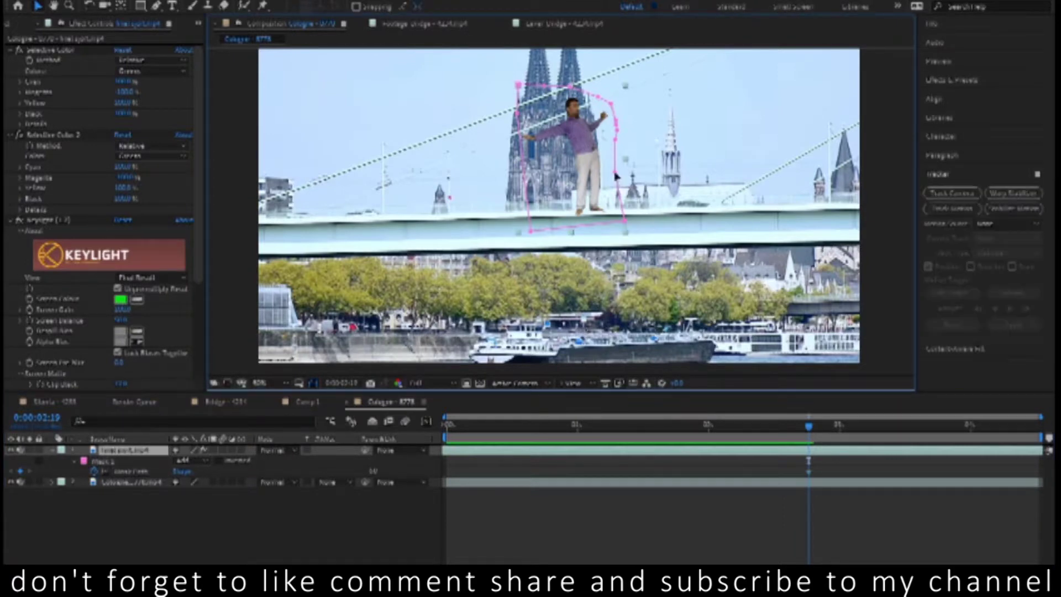
{"action": "key", "text": "shift+Left"}
{"action": "left_click_drag", "start_coordinate": [819, 432], "coordinate": [1039, 444]}
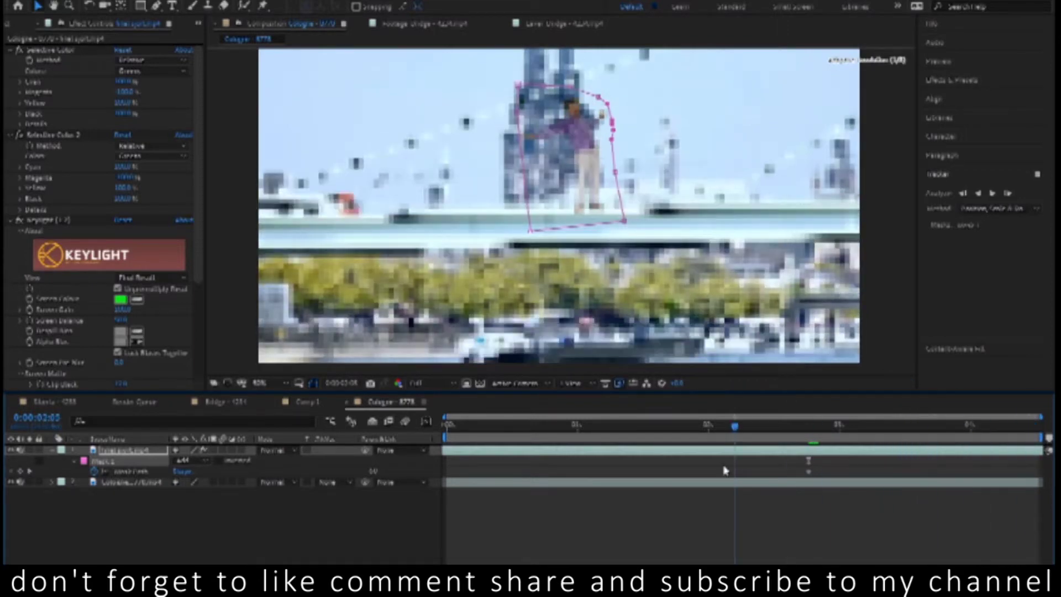
Near the start, keyframe the mask by moving its right points, then zoom to that side
{"action": "left_click_drag", "start_coordinate": [1040, 444], "coordinate": [467, 437]}
{"action": "left_click_drag", "start_coordinate": [611, 140], "coordinate": [626, 133]}
{"action": "key", "text": "ctrl+z"}
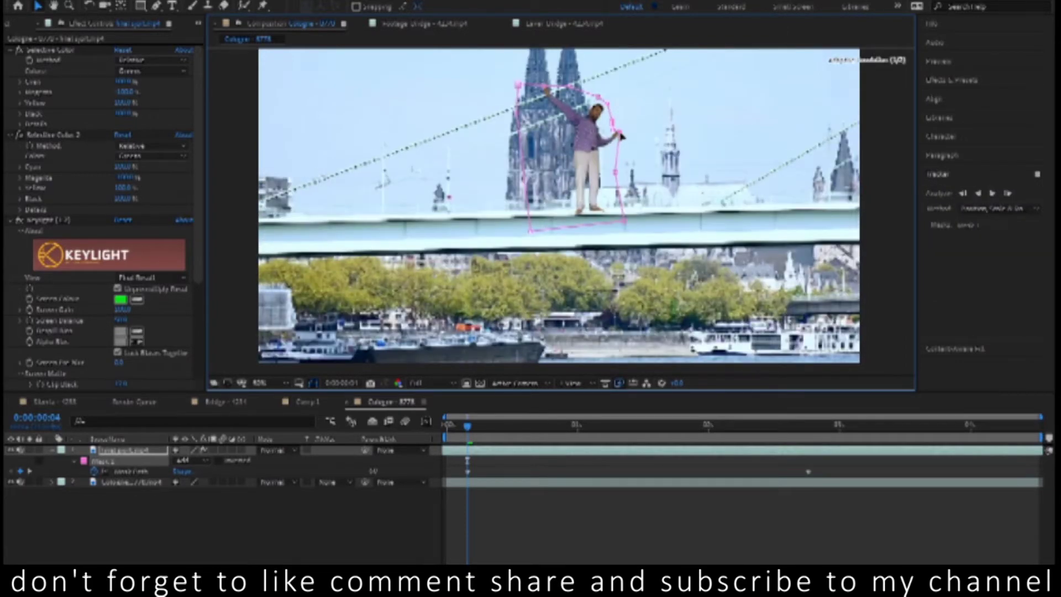
{"action": "scroll", "coordinate": [621, 135], "scroll_direction": "up", "scroll_amount": 4}
{"action": "left_click_drag", "start_coordinate": [712, 107], "coordinate": [497, 316]}
{"action": "scroll", "coordinate": [577, 117], "scroll_direction": "up", "scroll_amount": 2}
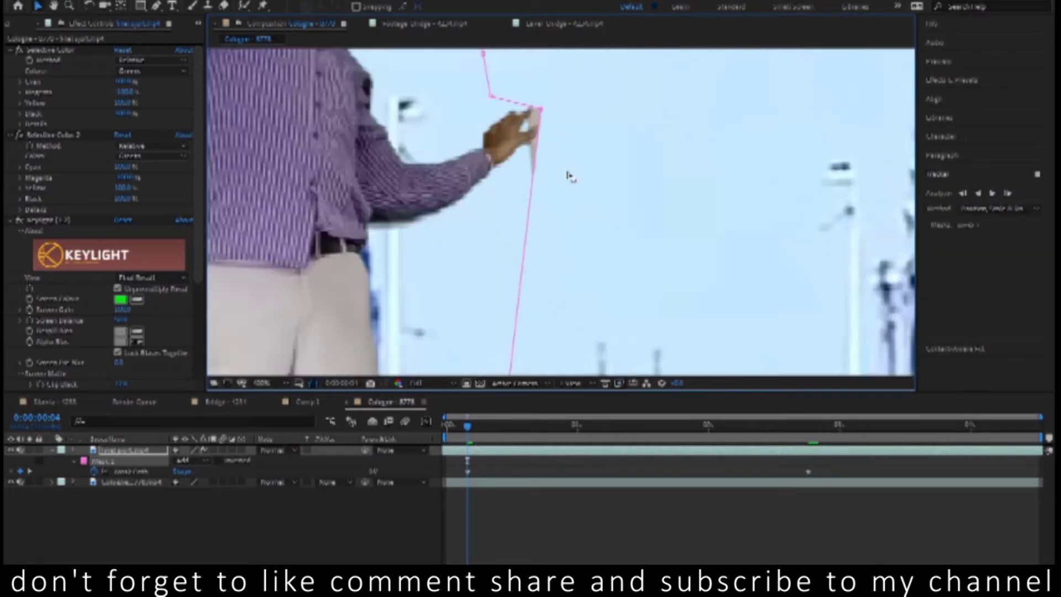
Reshape the mask's top-right corner to include the man's raised hand, then preview
{"action": "mouse_move", "coordinate": [495, 103]}
{"action": "left_mouse_down"}
{"action": "mouse_move", "coordinate": [528, 159]}
{"action": "mouse_move", "coordinate": [533, 138]}
{"action": "left_mouse_up"}
{"action": "left_click", "coordinate": [563, 130]}
{"action": "scroll", "coordinate": [600, 315], "scroll_direction": "up", "scroll_amount": 3}
{"action": "left_click", "coordinate": [539, 218]}
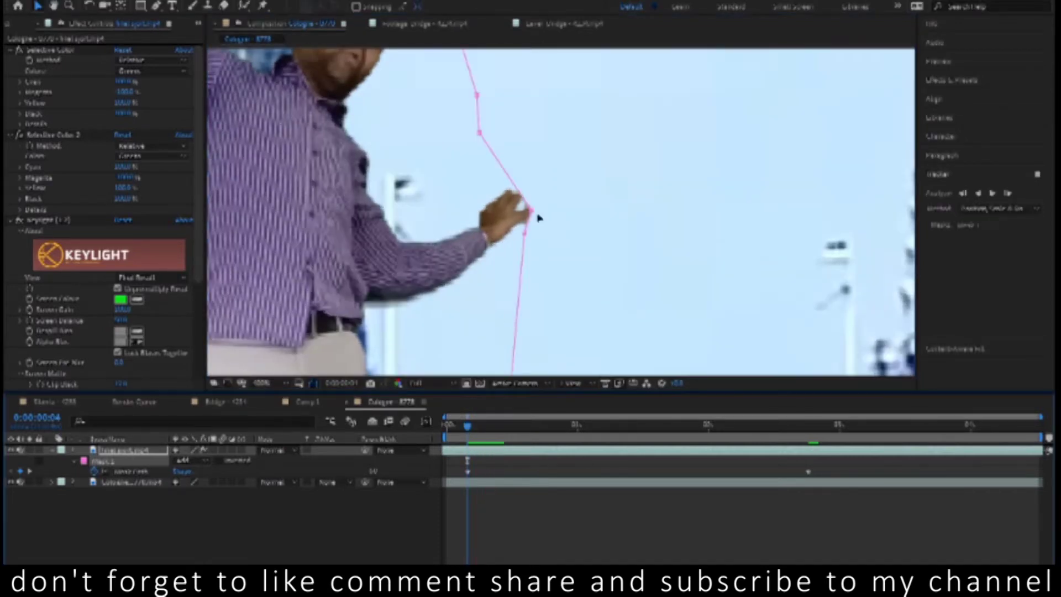
{"action": "left_click_drag", "start_coordinate": [479, 133], "coordinate": [530, 204]}
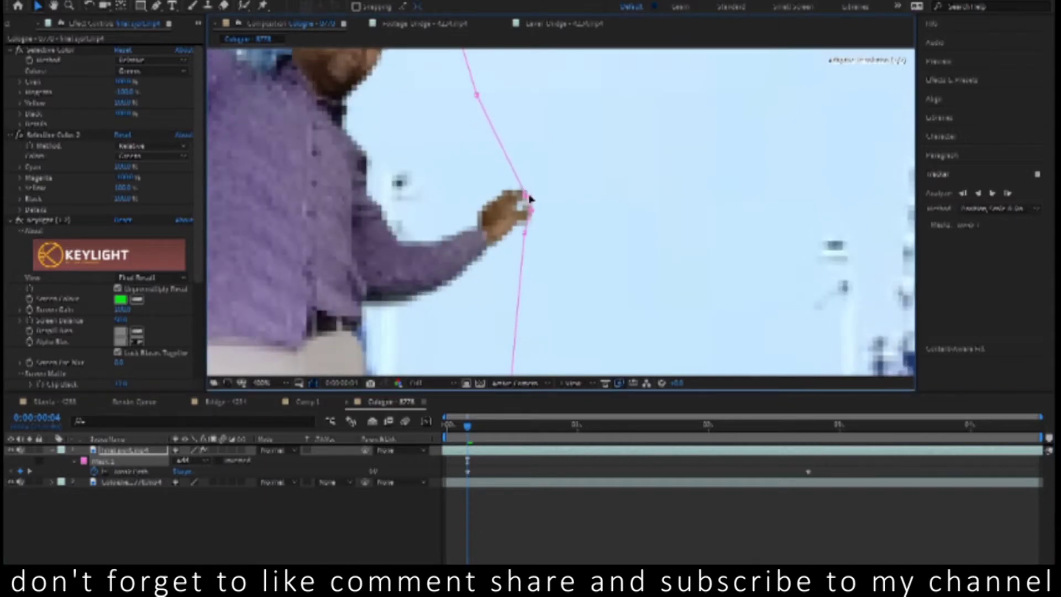
{"action": "scroll", "coordinate": [514, 205], "scroll_direction": "down", "scroll_amount": 4}
{"action": "left_click", "coordinate": [627, 504]}
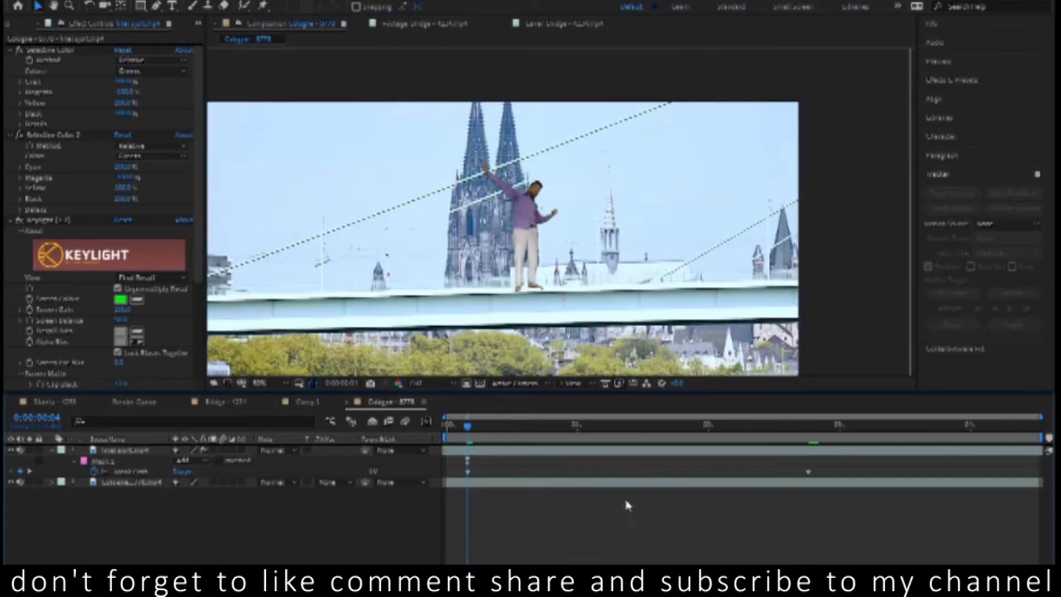
{"action": "key", "text": "space"}
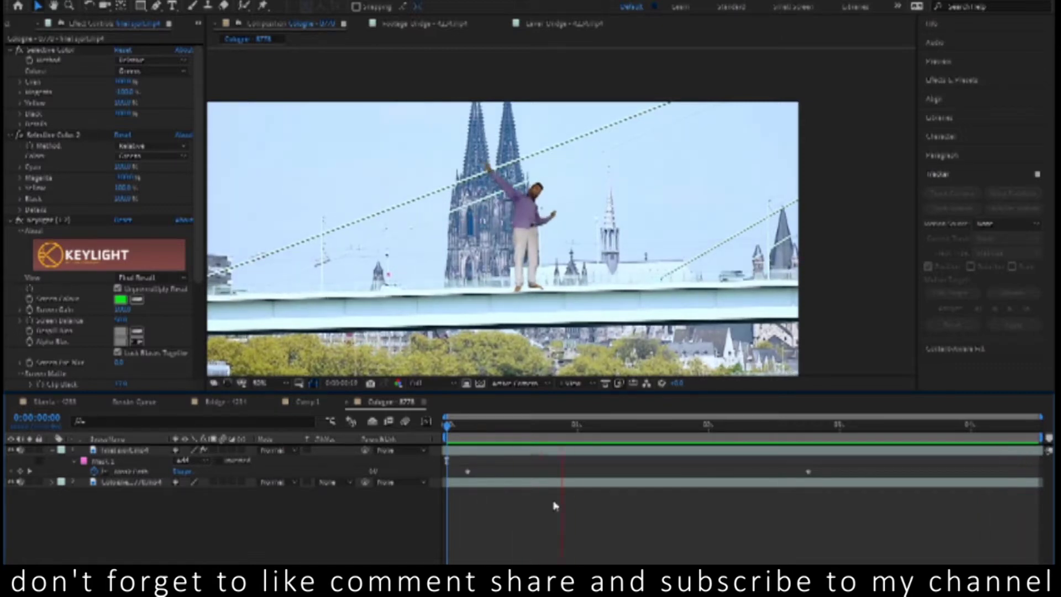
Tighten the right edge of the man's mask around him
{"action": "key", "text": "space"}
{"action": "left_click", "coordinate": [539, 454]}
{"action": "left_click", "coordinate": [570, 165]}
{"action": "left_click_drag", "start_coordinate": [547, 185], "coordinate": [521, 245]}
{"action": "left_click_drag", "start_coordinate": [547, 209], "coordinate": [543, 214]}
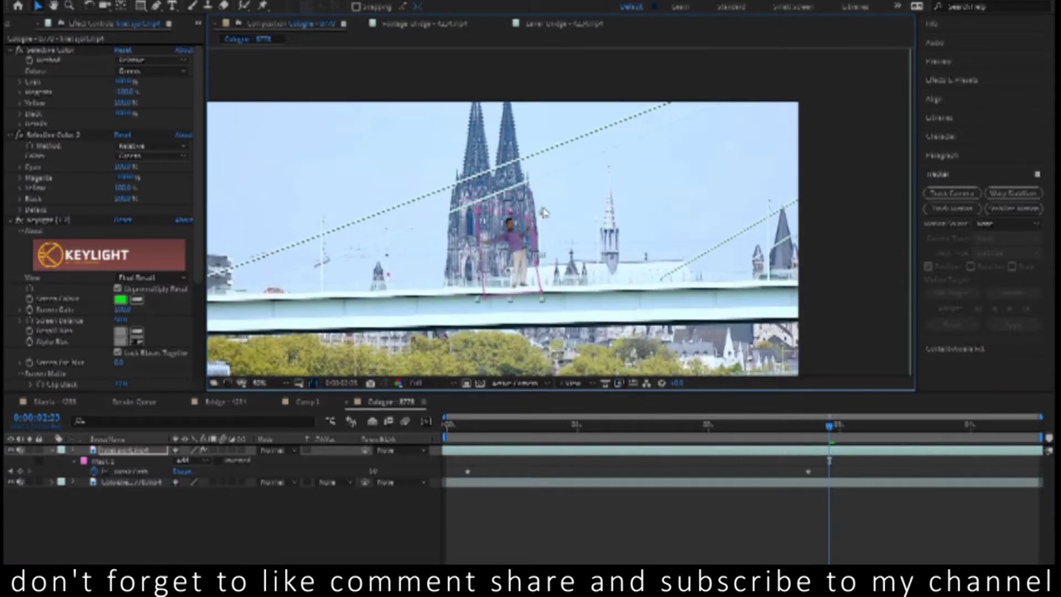
Preview the full composition, collapse the mask properties, and set the time to 0:00:01:07
{"action": "left_click", "coordinate": [855, 309]}
{"action": "key", "text": "comma"}
{"action": "key", "text": "comma"}
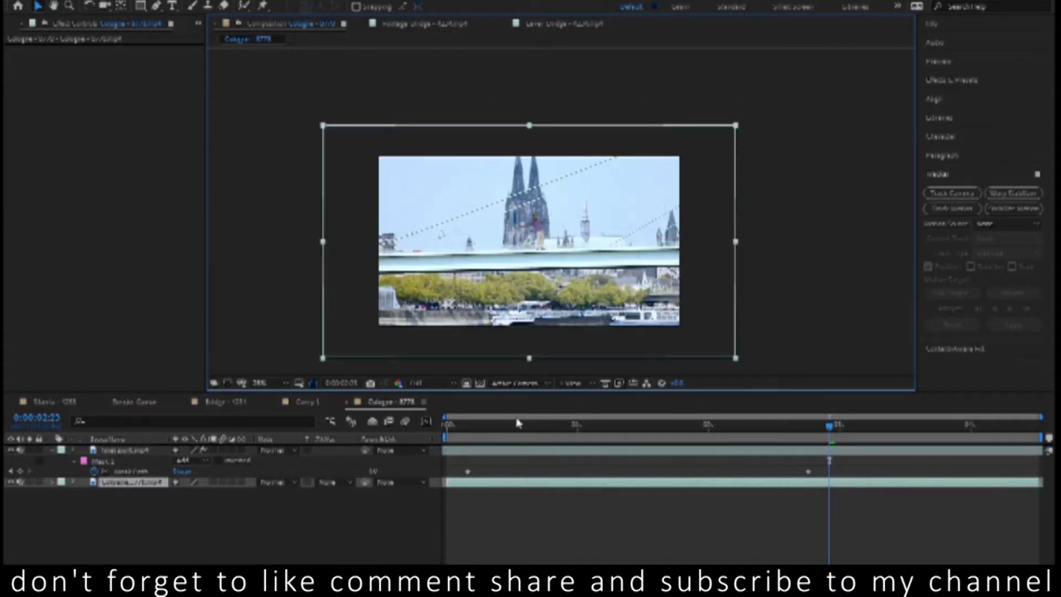
{"action": "key", "text": "space"}
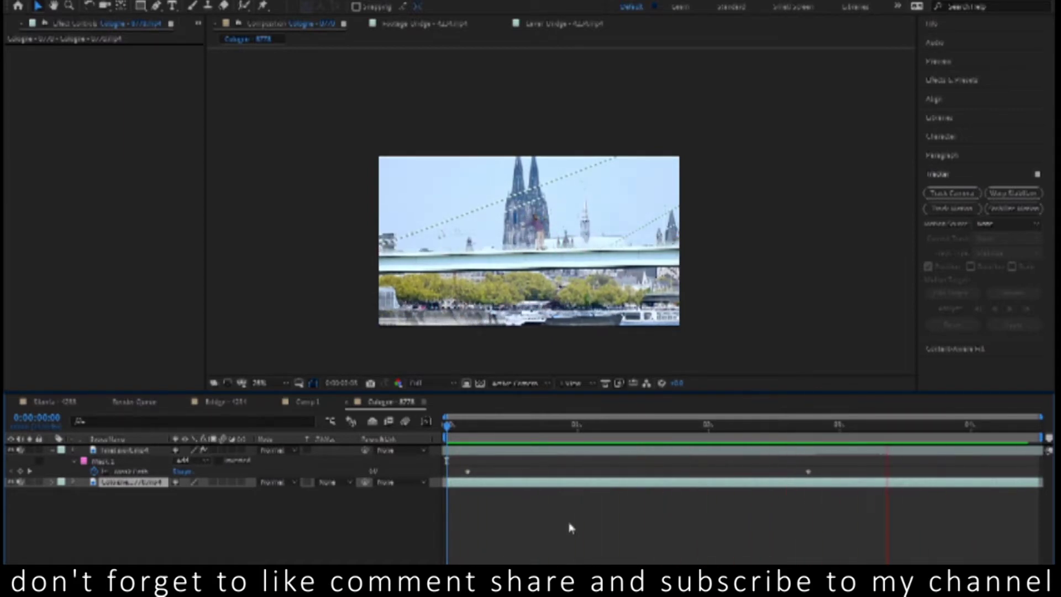
{"action": "key", "text": "space"}
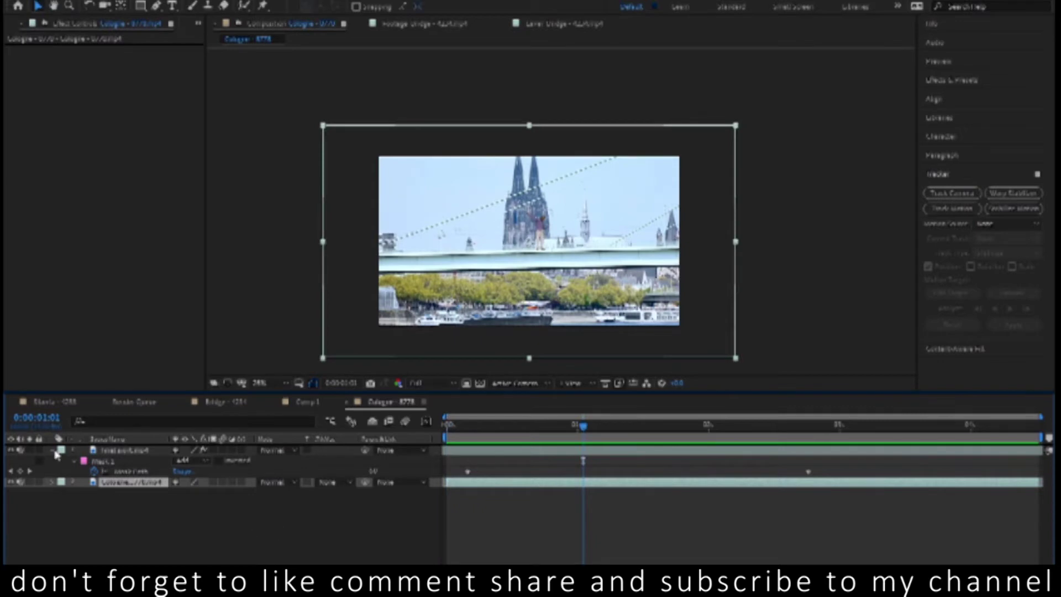
{"action": "left_click", "coordinate": [53, 450]}
{"action": "left_click_drag", "start_coordinate": [450, 424], "coordinate": [614, 424]}
{"action": "scroll", "coordinate": [591, 241], "scroll_direction": "up", "scroll_amount": 2}
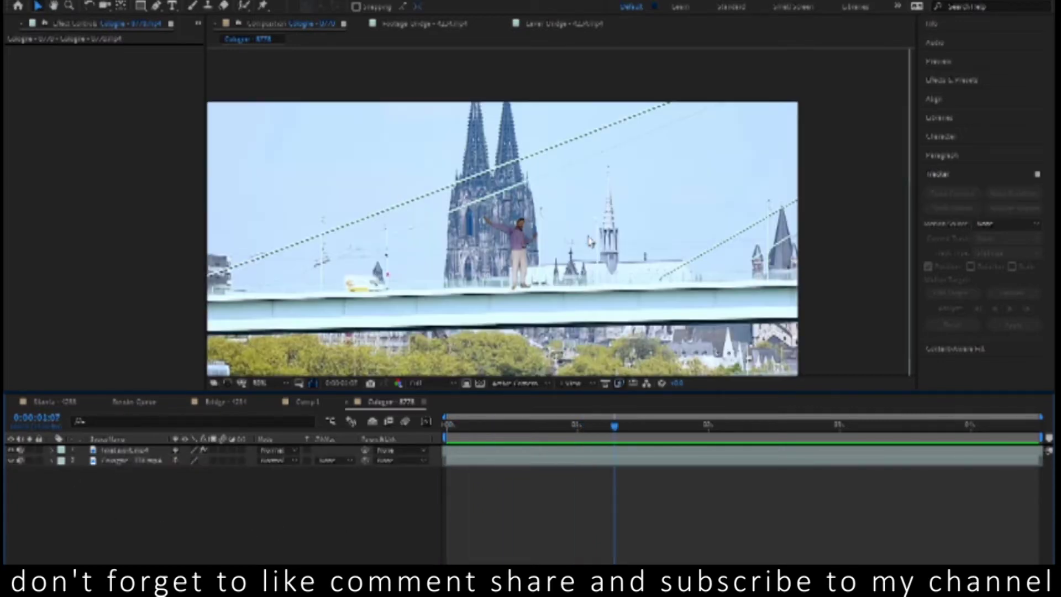
{"action": "scroll", "coordinate": [590, 241], "scroll_direction": "up", "scroll_amount": 2}
{"action": "scroll", "coordinate": [591, 241], "scroll_direction": "down", "scroll_amount": 2}
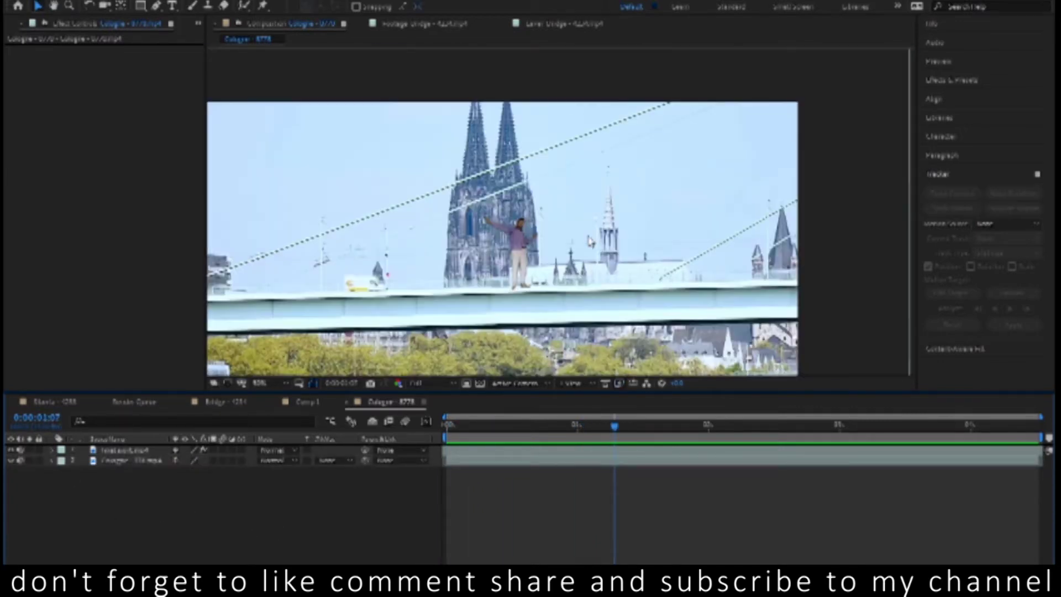
Add Auto Color and Auto Contrast to the keyed man layer
{"action": "left_click", "coordinate": [524, 242]}
{"action": "left_click", "coordinate": [141, 3]}
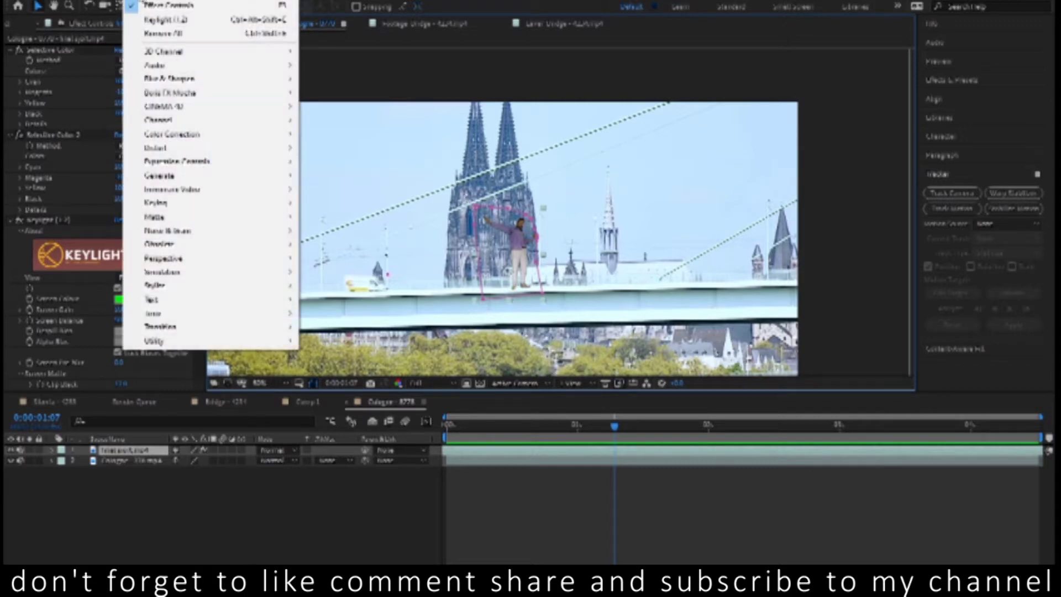
{"action": "mouse_move", "coordinate": [244, 137]}
{"action": "left_click", "coordinate": [356, 143]}
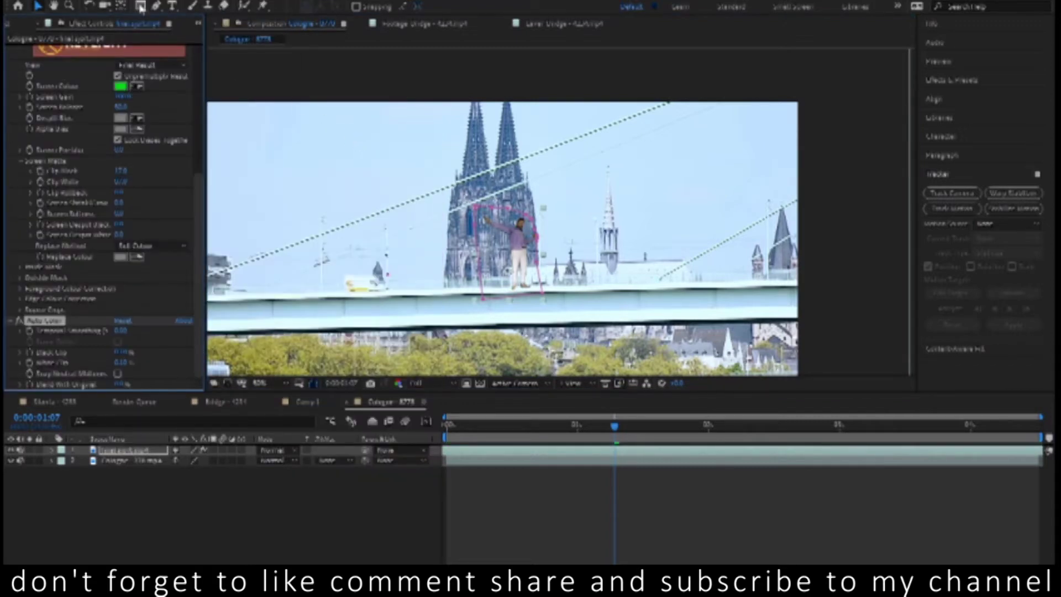
{"action": "left_click", "coordinate": [142, 6]}
{"action": "left_click", "coordinate": [354, 148]}
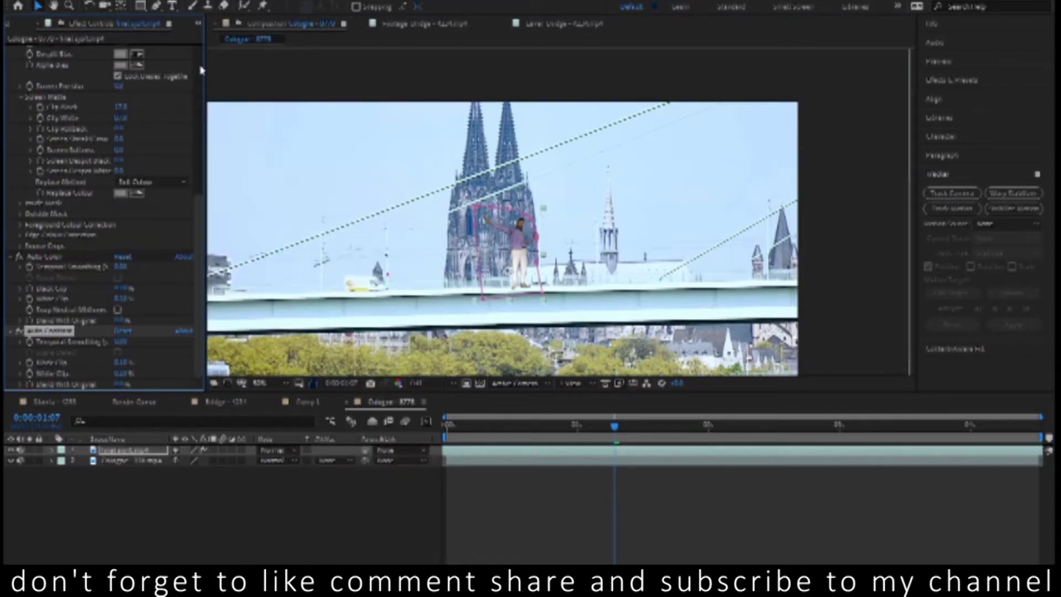
Add a Tint effect to the man layer with Amount to Tint at about 20%
{"action": "left_click", "coordinate": [111, 3]}
{"action": "mouse_move", "coordinate": [142, 3]}
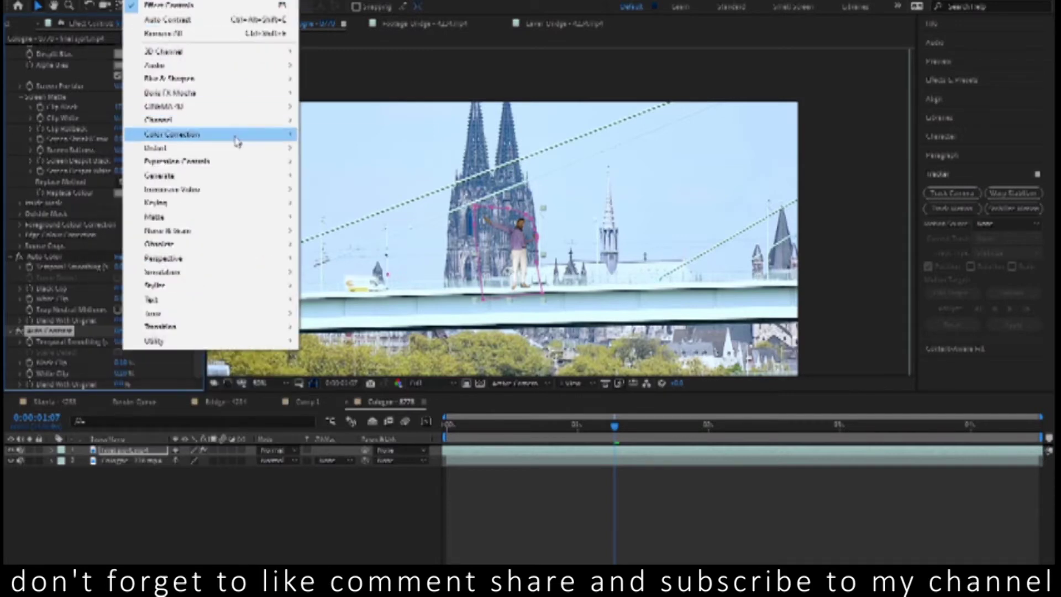
{"action": "mouse_move", "coordinate": [207, 134]}
{"action": "left_click", "coordinate": [326, 560]}
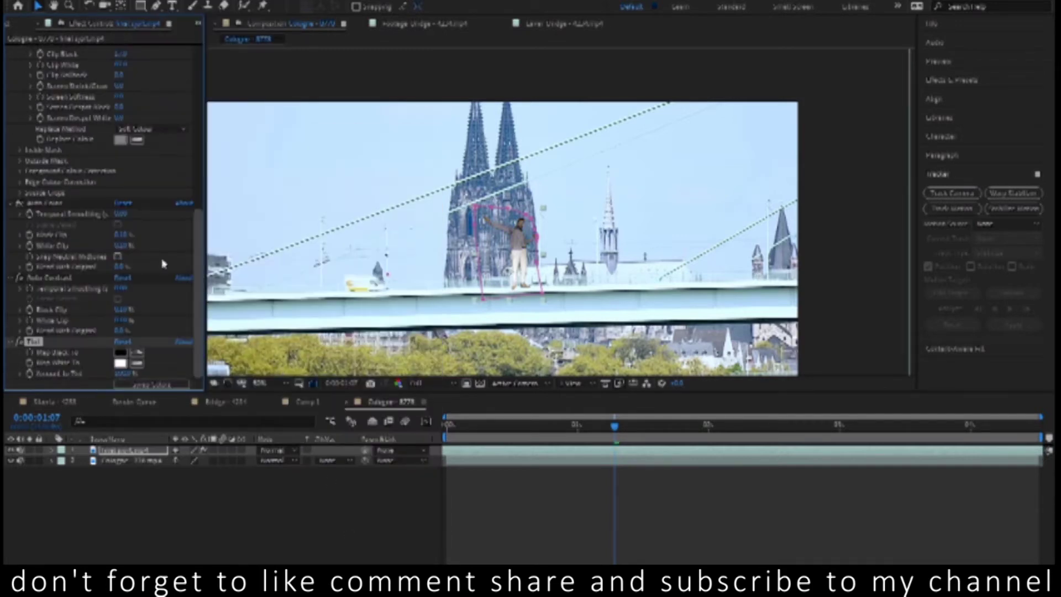
{"action": "left_click", "coordinate": [125, 364]}
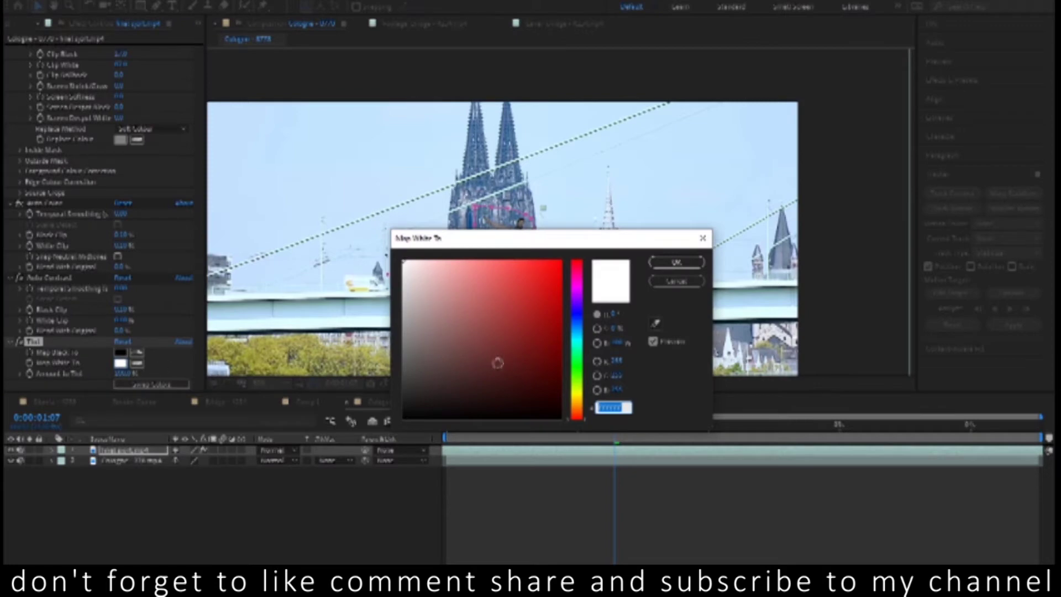
{"action": "left_click", "coordinate": [676, 281]}
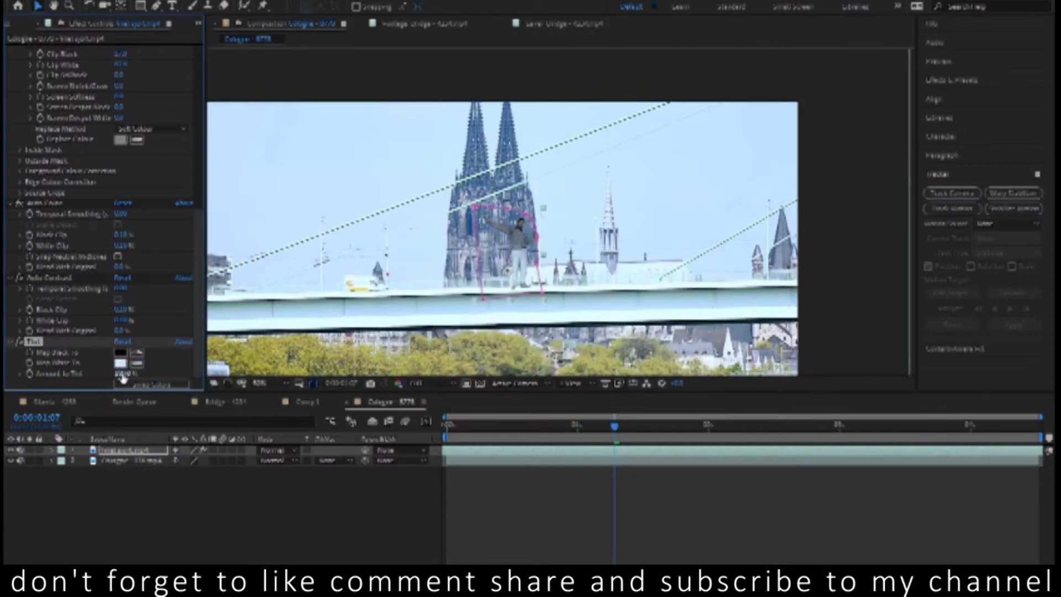
{"action": "left_click_drag", "start_coordinate": [162, 375], "coordinate": [105, 378]}
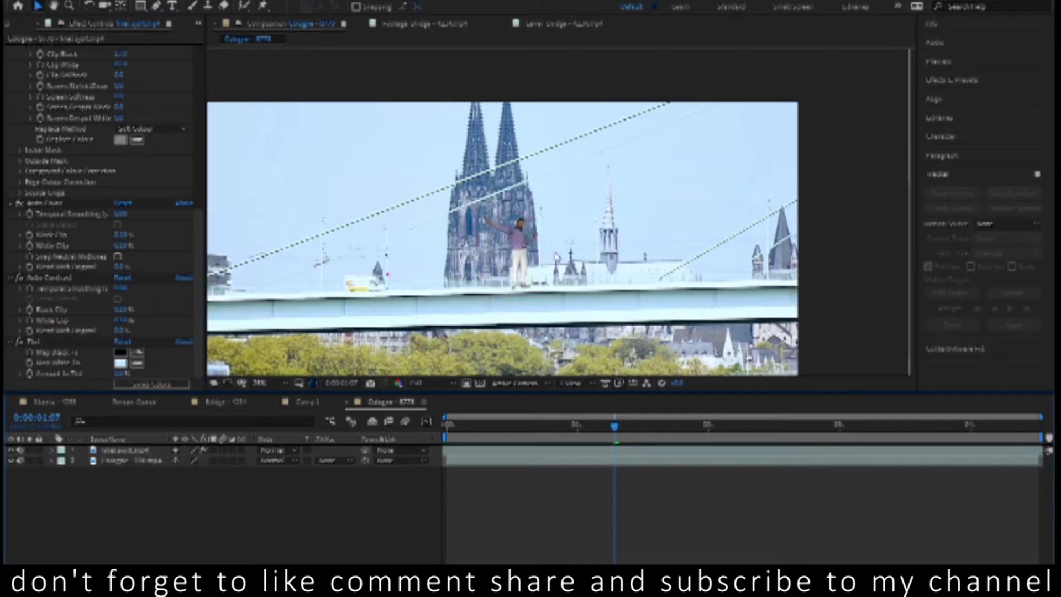
{"action": "scroll", "coordinate": [612, 244], "scroll_direction": "down", "scroll_amount": 2}
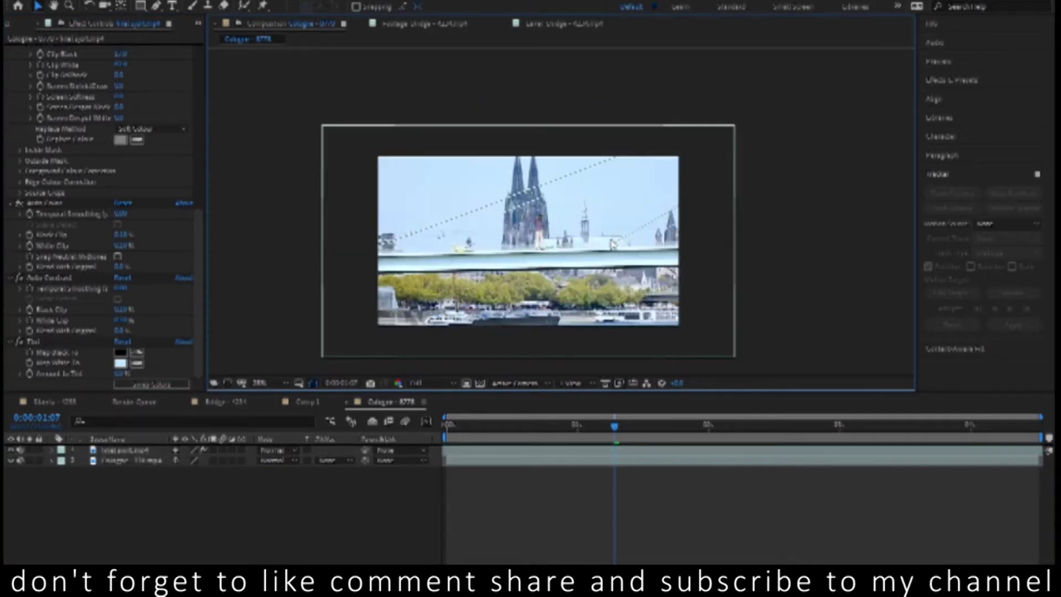
Pull the mask's bottom-right corner outward, then scale the man up and shift him left
{"action": "scroll", "coordinate": [612, 243], "scroll_direction": "up", "scroll_amount": 2}
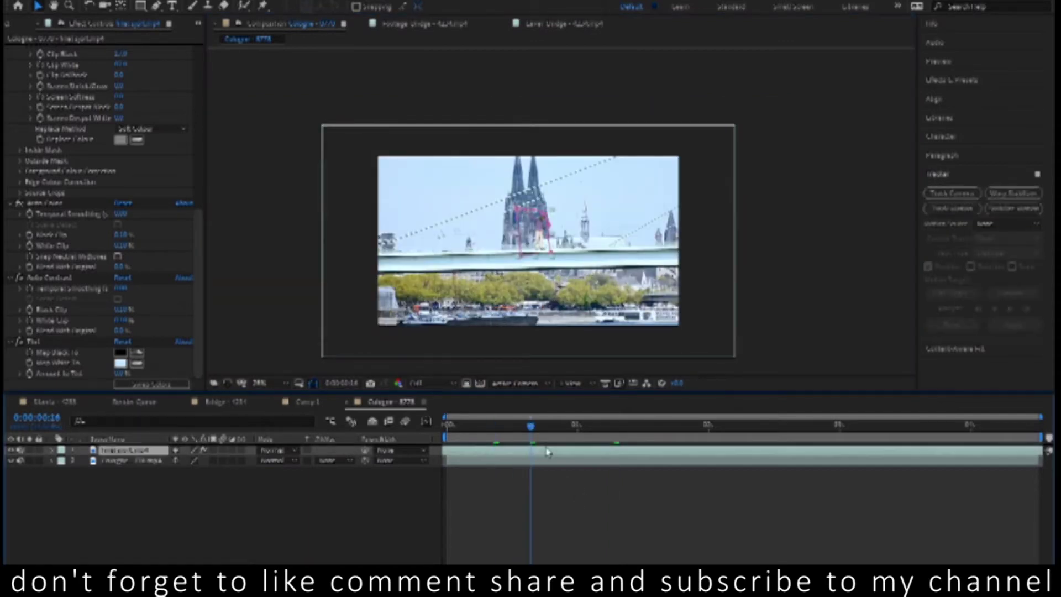
{"action": "left_click_drag", "start_coordinate": [553, 253], "coordinate": [560, 260]}
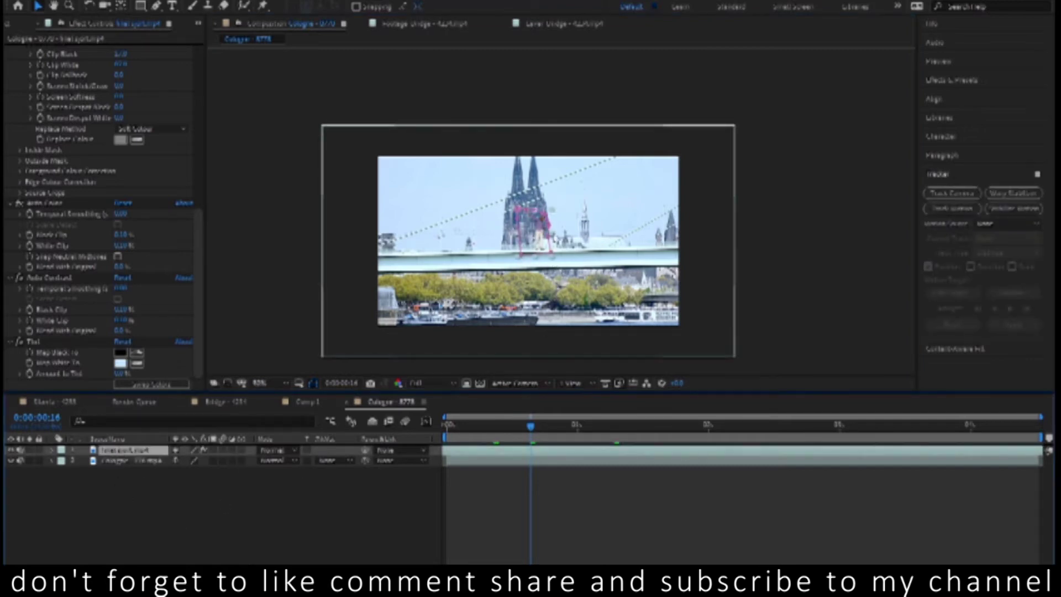
{"action": "scroll", "coordinate": [545, 212], "scroll_direction": "up", "scroll_amount": 2}
{"action": "left_click_drag", "start_coordinate": [543, 211], "coordinate": [566, 164]}
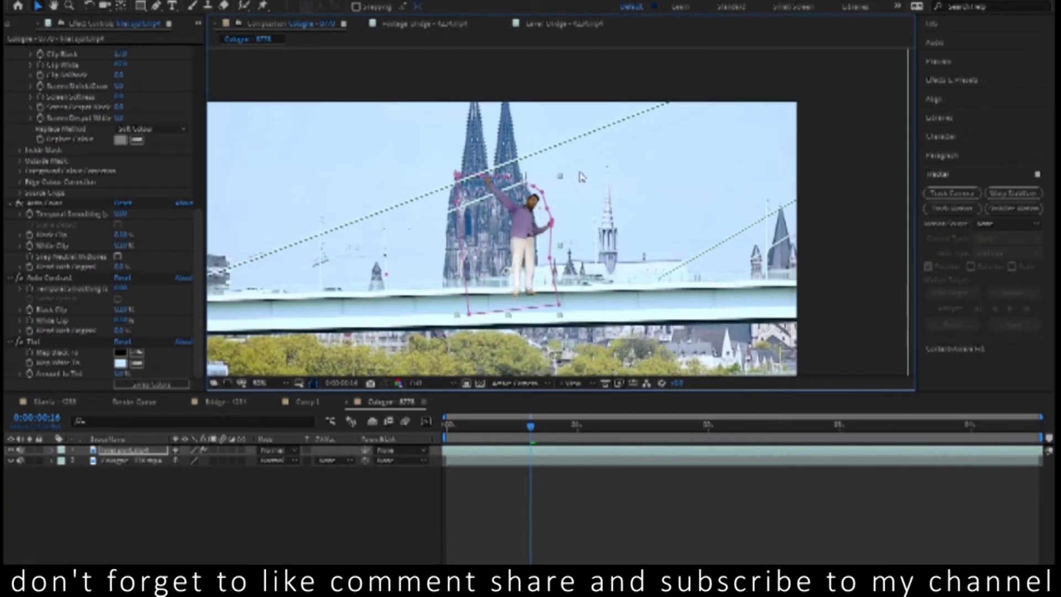
{"action": "left_click_drag", "start_coordinate": [529, 227], "coordinate": [444, 224]}
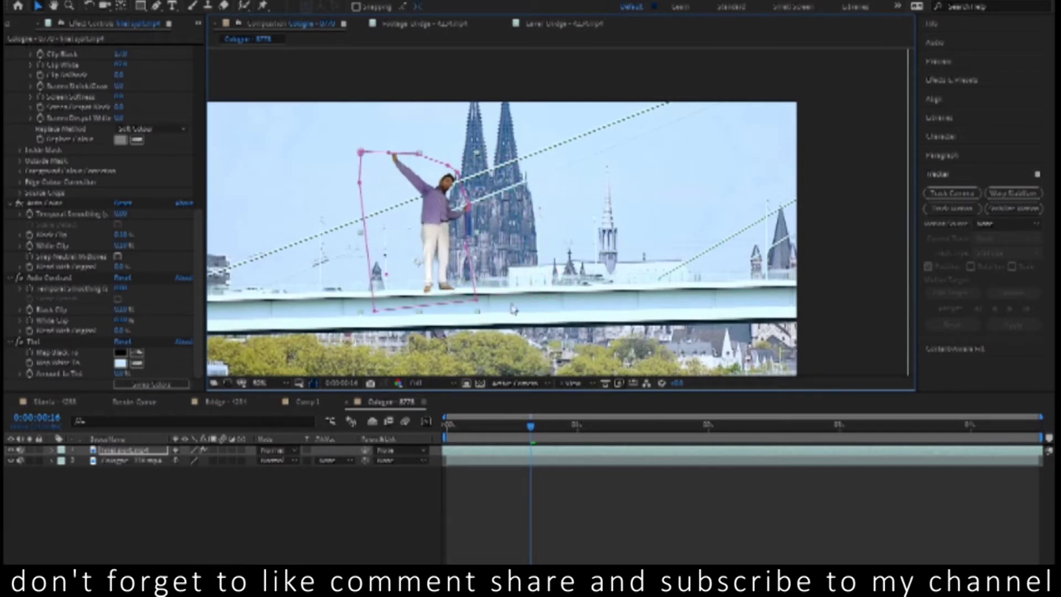
Place the man on the bridge to the right of the cathedral
{"action": "key", "text": "ctrl+shift+a"}
{"action": "key", "text": "comma"}
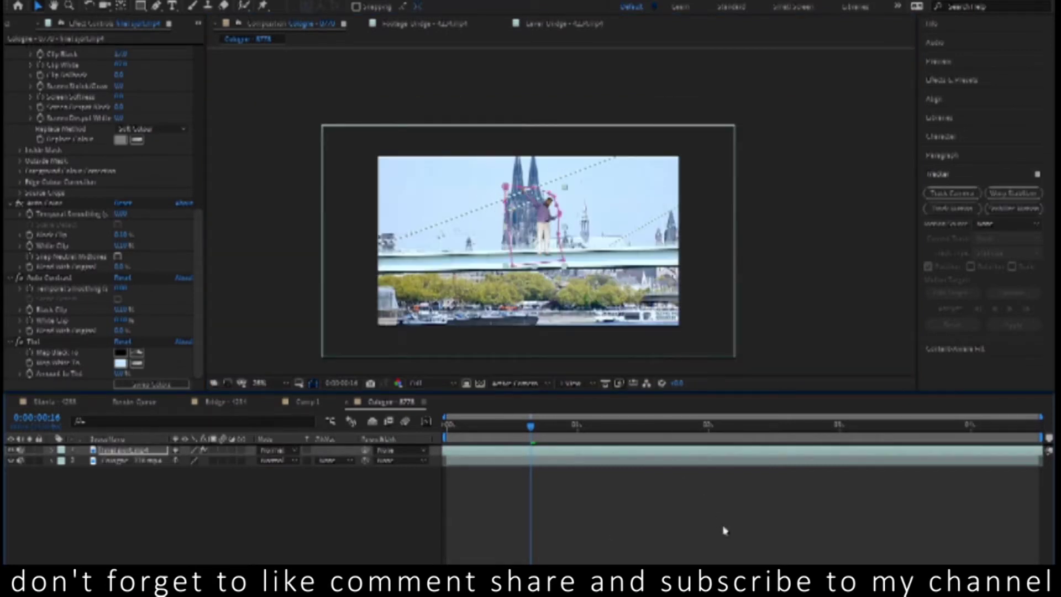
{"action": "key", "text": "period"}
{"action": "left_click", "coordinate": [669, 228]}
{"action": "left_click_drag", "start_coordinate": [670, 228], "coordinate": [656, 236]}
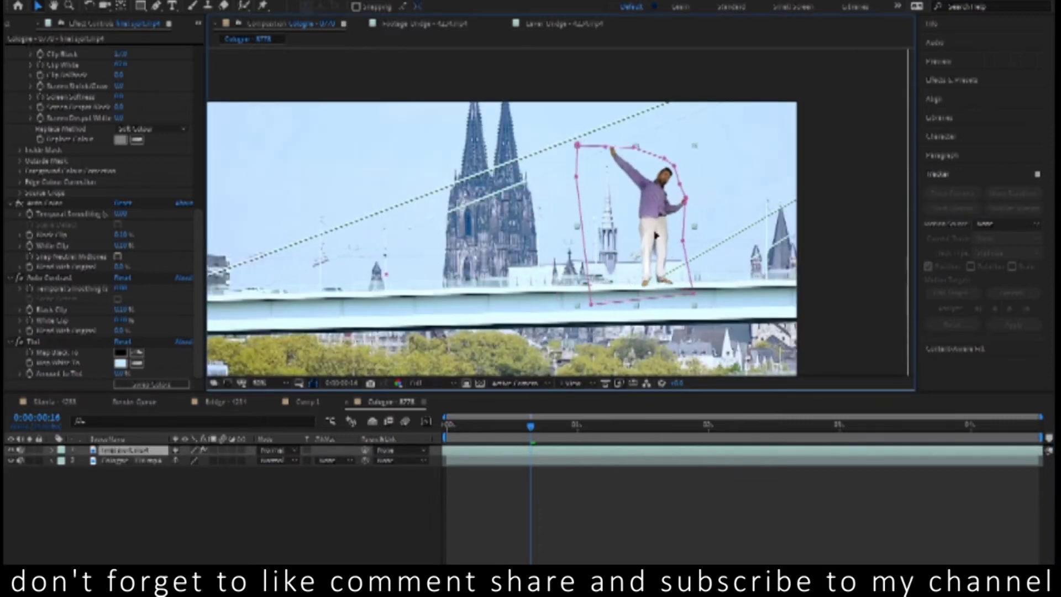
Preview the shot and resize the Cologne background by its corner to fill the frame
{"action": "left_click", "coordinate": [718, 257]}
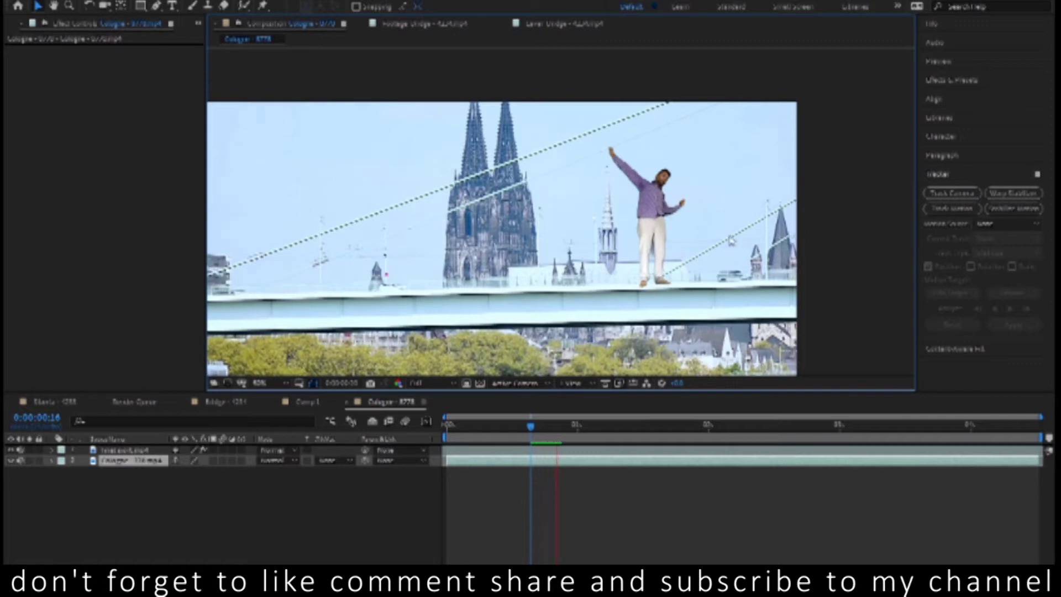
{"action": "key", "text": "space"}
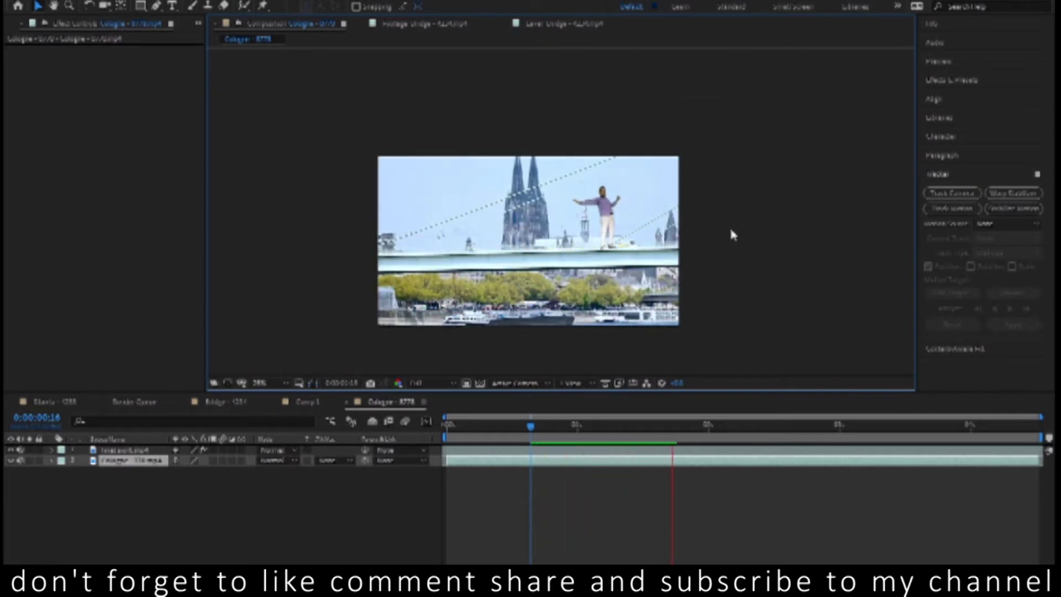
{"action": "key", "text": "space"}
{"action": "left_click_drag", "start_coordinate": [735, 358], "coordinate": [688, 330]}
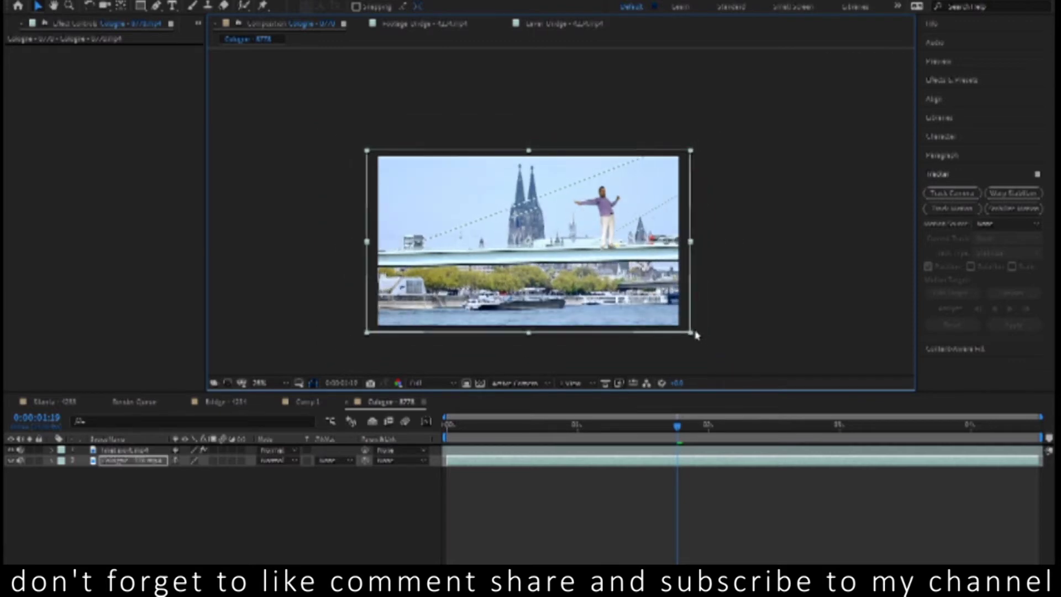
Scale the man down slightly, move him left along the bridge, and preview from the start
{"action": "scroll", "coordinate": [638, 227], "scroll_direction": "up", "scroll_amount": 2}
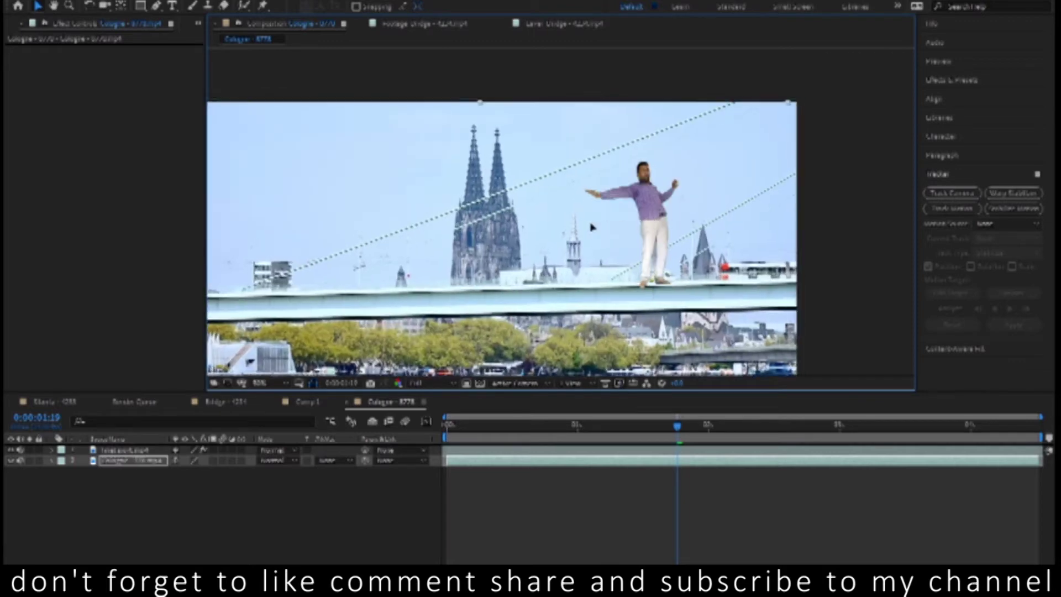
{"action": "left_click", "coordinate": [641, 271]}
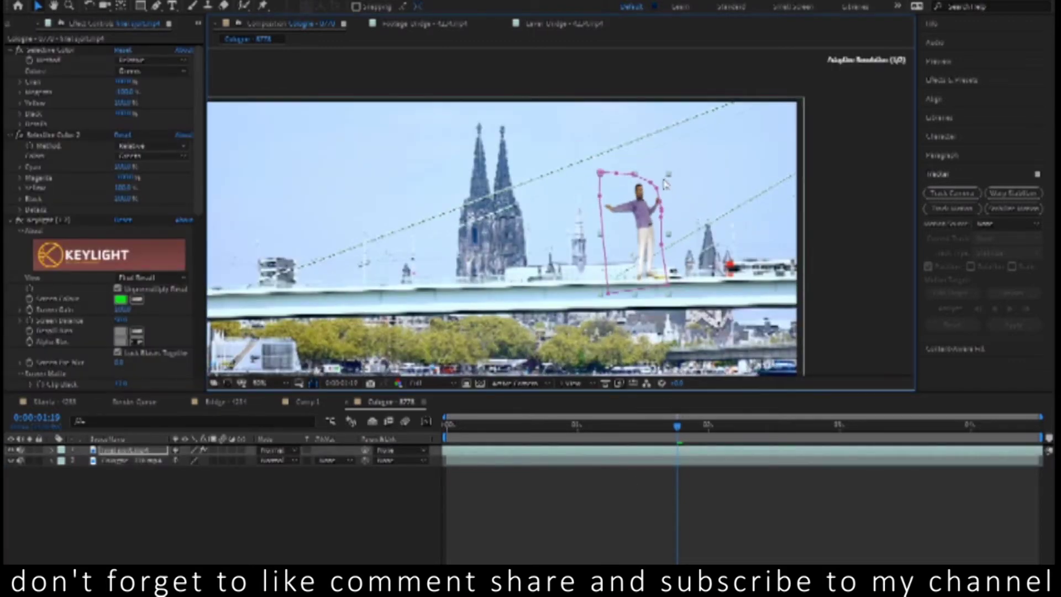
{"action": "left_click_drag", "start_coordinate": [696, 154], "coordinate": [673, 183]}
{"action": "left_click_drag", "start_coordinate": [647, 231], "coordinate": [598, 239]}
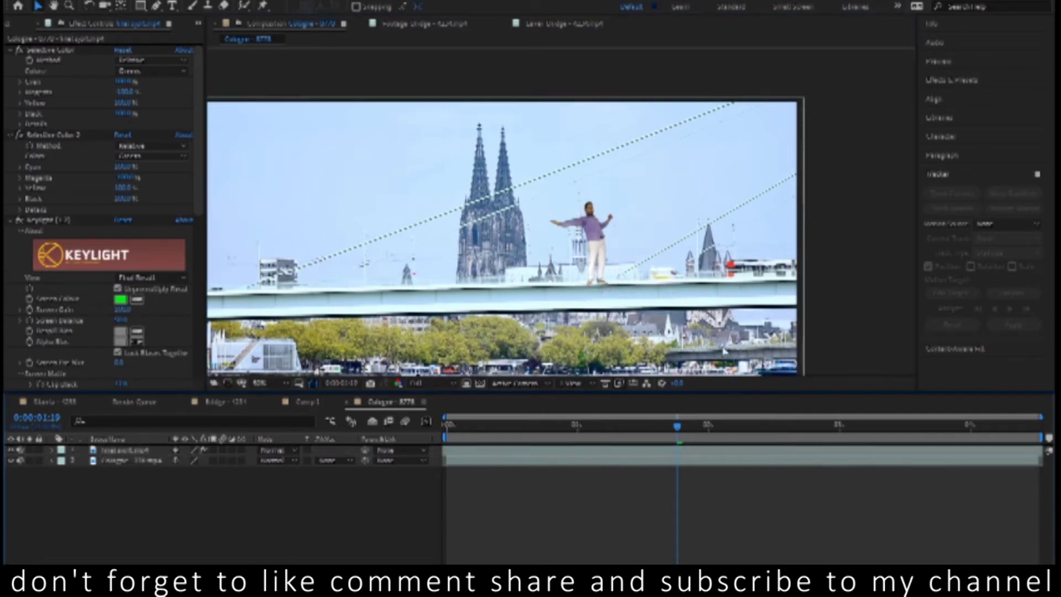
{"action": "left_click", "coordinate": [649, 529]}
{"action": "key", "text": "comma"}
{"action": "key", "text": "Home"}
{"action": "key", "text": "space"}
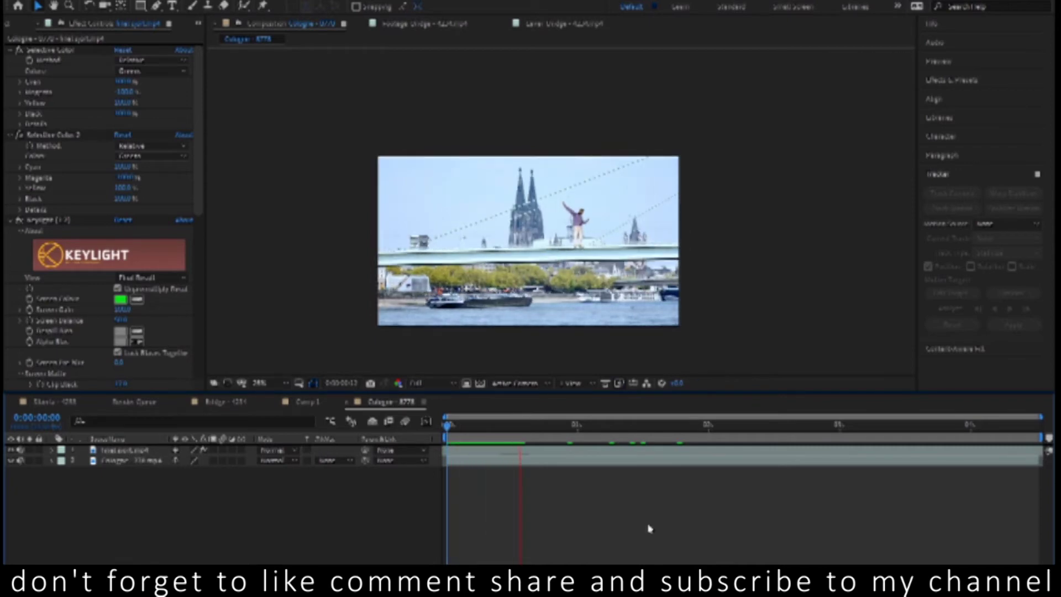
{"action": "right_click", "coordinate": [323, 527]}
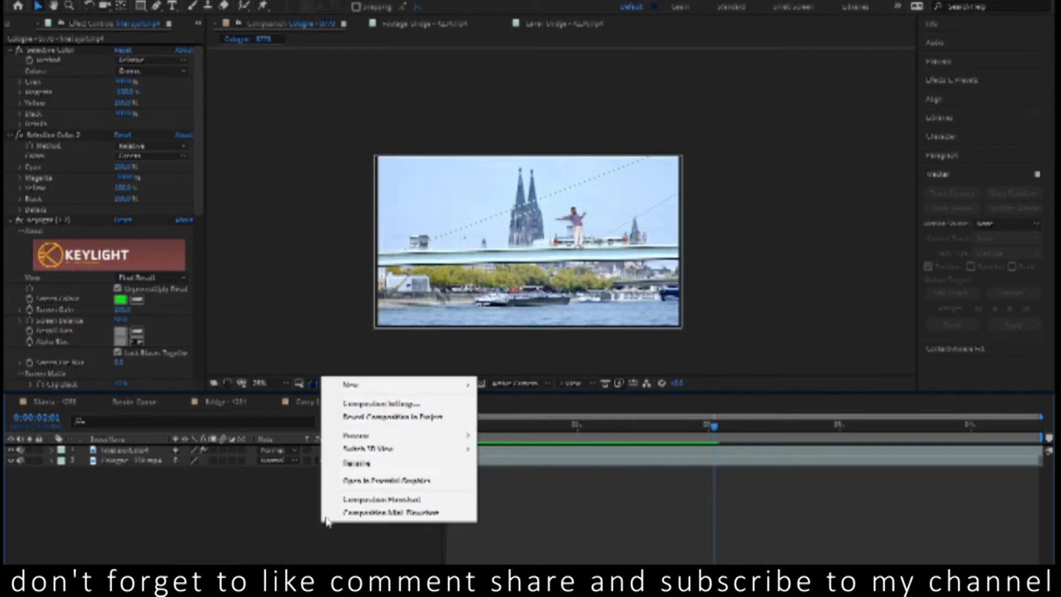
Add an adjustment layer with Tint mapping white to blue, and lower the tint amount
{"action": "mouse_move", "coordinate": [354, 384]}
{"action": "left_click", "coordinate": [525, 489]}
{"action": "left_click", "coordinate": [138, 0]}
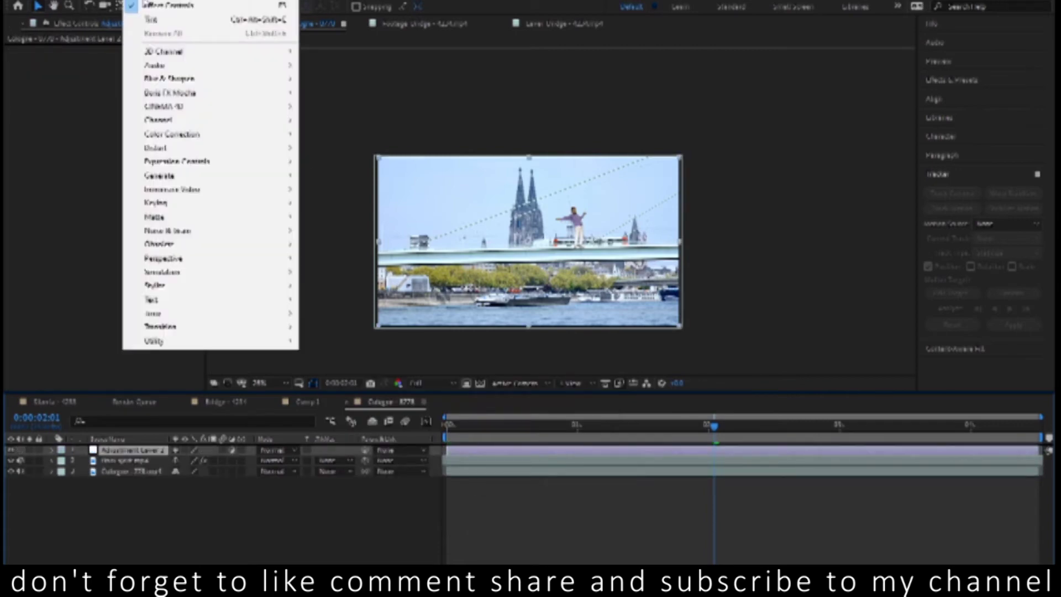
{"action": "left_click", "coordinate": [390, 494]}
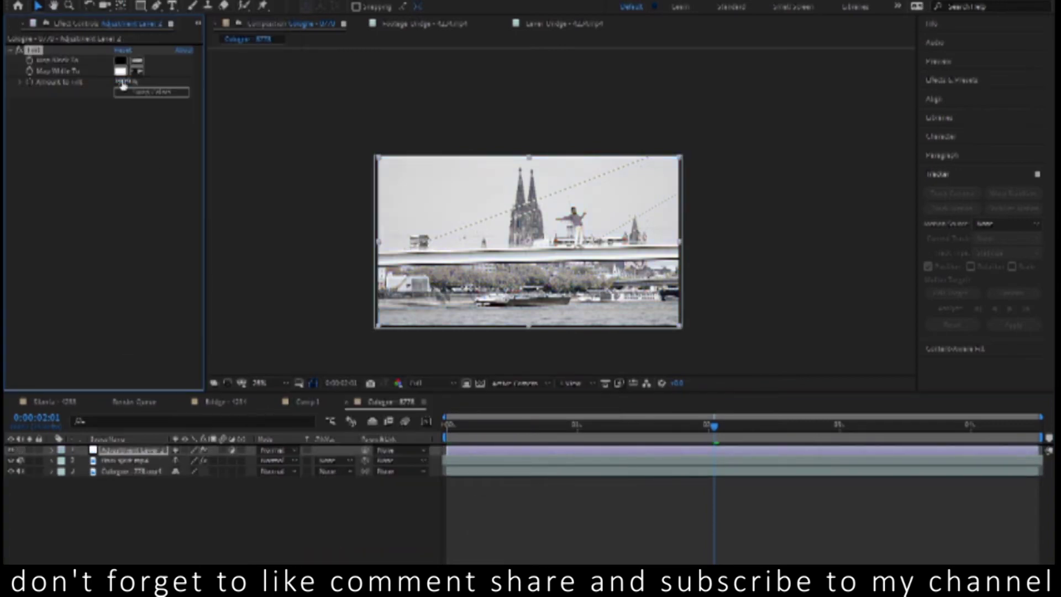
{"action": "left_click", "coordinate": [120, 71]}
{"action": "left_click", "coordinate": [576, 329]}
{"action": "left_click", "coordinate": [487, 314]}
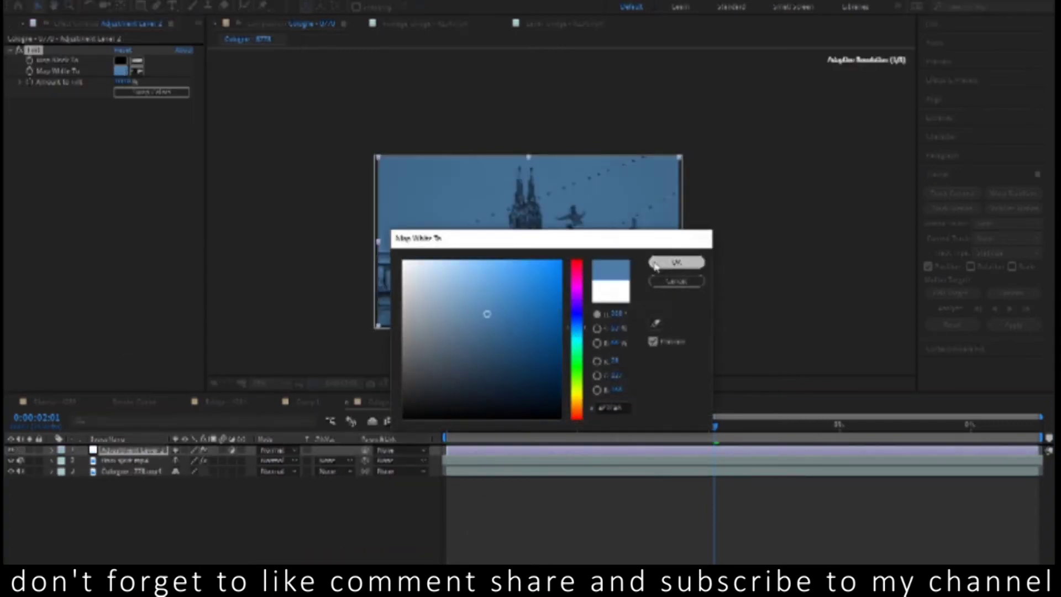
{"action": "left_click", "coordinate": [677, 262]}
{"action": "left_click_drag", "start_coordinate": [126, 82], "coordinate": [113, 81]}
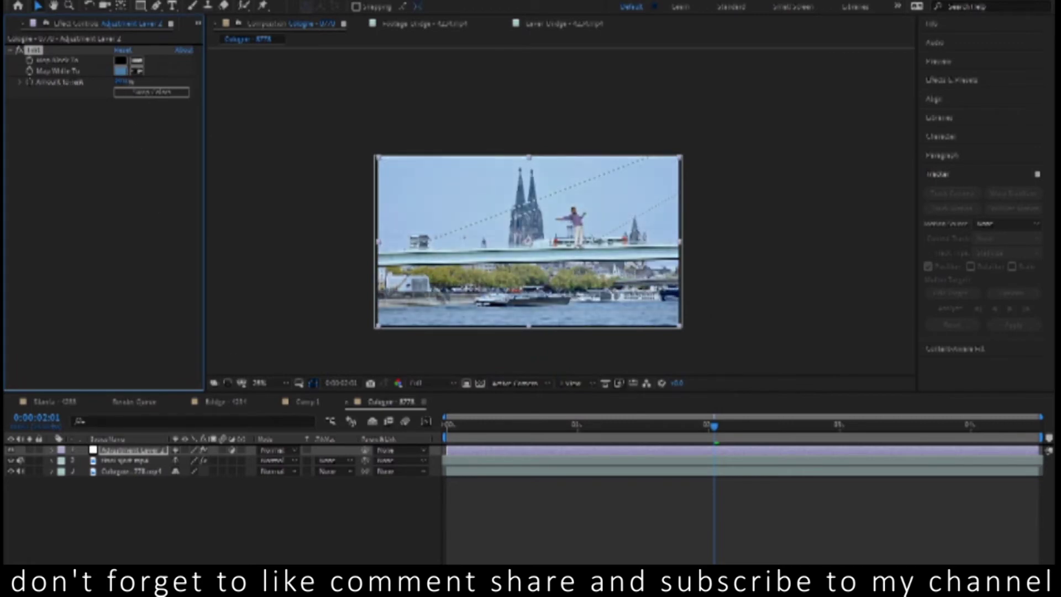
Add Auto Color and Auto Contrast to the adjustment layer and move Tint below them
{"action": "right_click", "coordinate": [126, 44]}
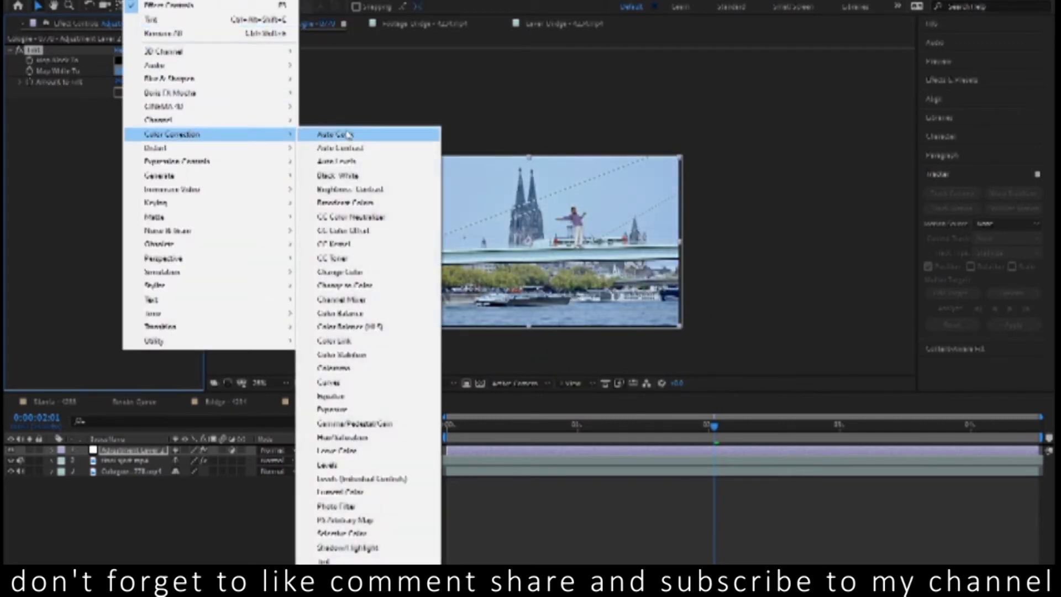
{"action": "left_click", "coordinate": [337, 134]}
{"action": "right_click", "coordinate": [126, 77]}
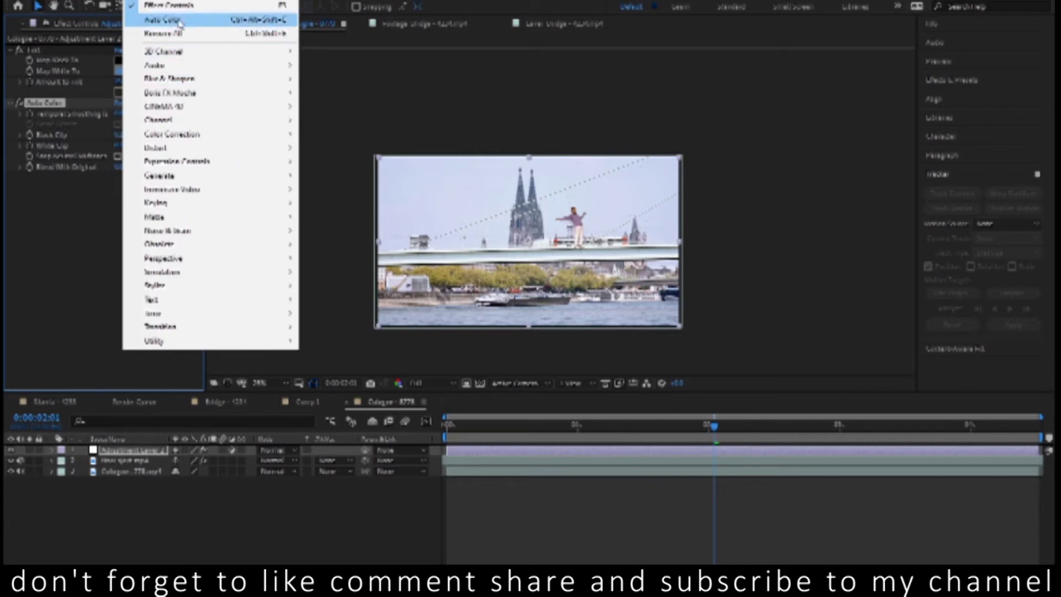
{"action": "mouse_move", "coordinate": [206, 140]}
{"action": "left_click", "coordinate": [338, 148]}
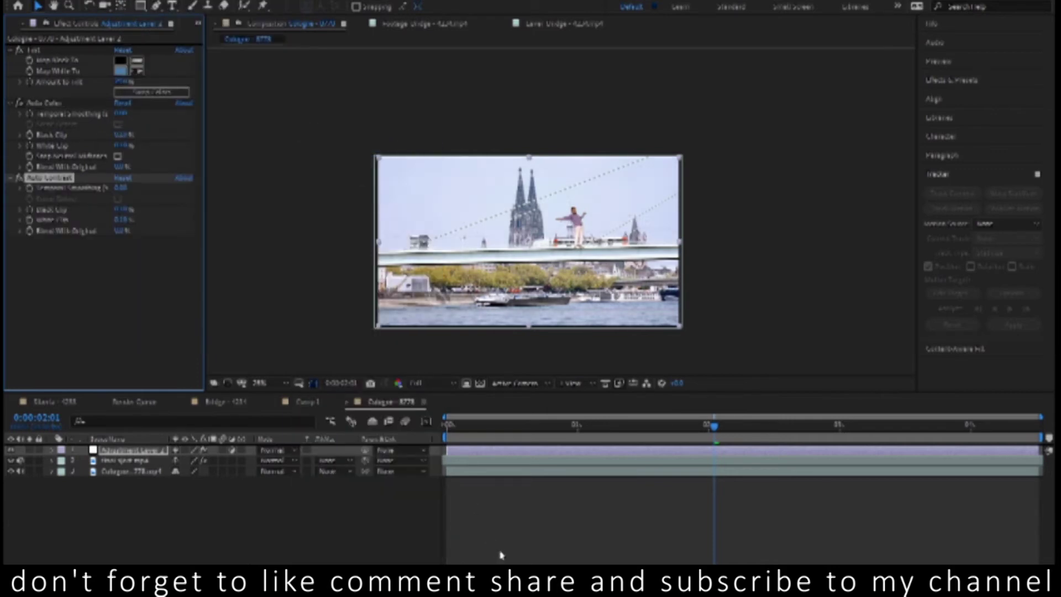
{"action": "left_click_drag", "start_coordinate": [66, 51], "coordinate": [76, 240]}
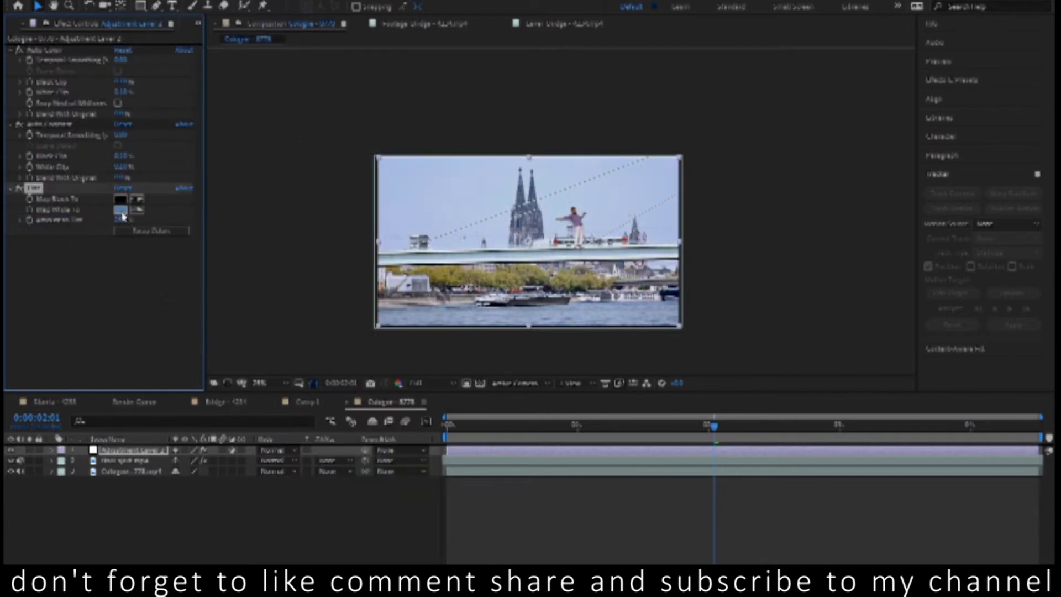
Change Tint's Map White To colour to a lighter blue and preview the graded shot
{"action": "left_click", "coordinate": [120, 210]}
{"action": "left_click_drag", "start_coordinate": [510, 284], "coordinate": [529, 356]}
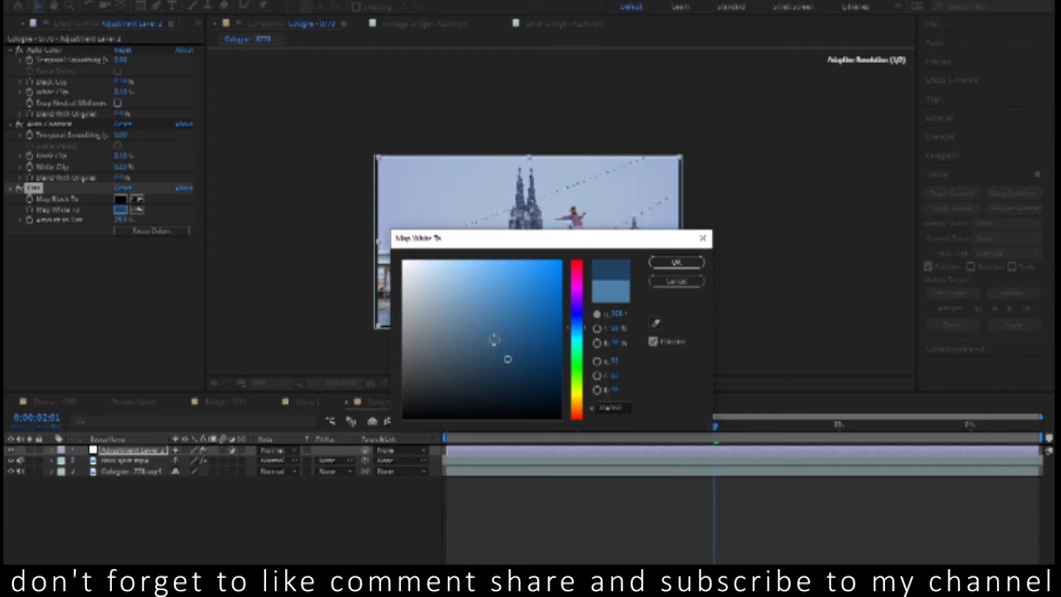
{"action": "left_click", "coordinate": [676, 263]}
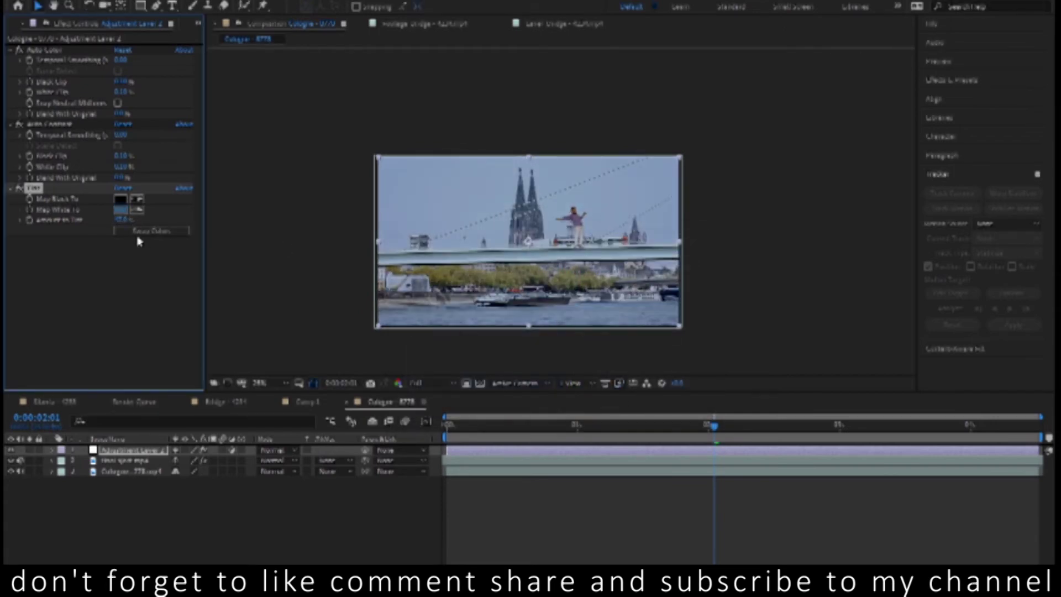
{"action": "left_click", "coordinate": [120, 209]}
{"action": "left_click", "coordinate": [449, 278]}
{"action": "left_click", "coordinate": [676, 264]}
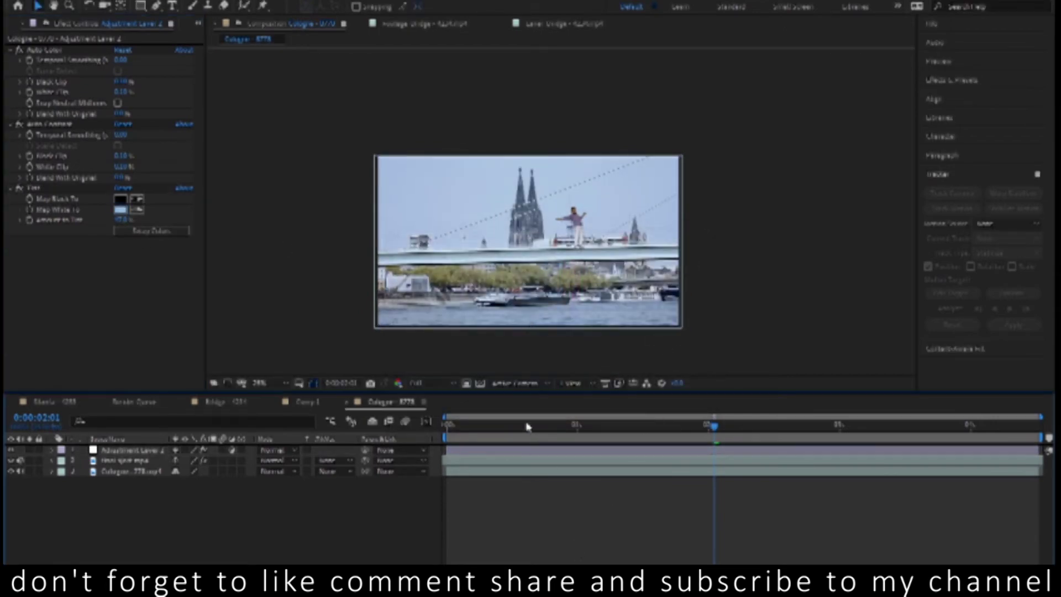
{"action": "key", "text": "space"}
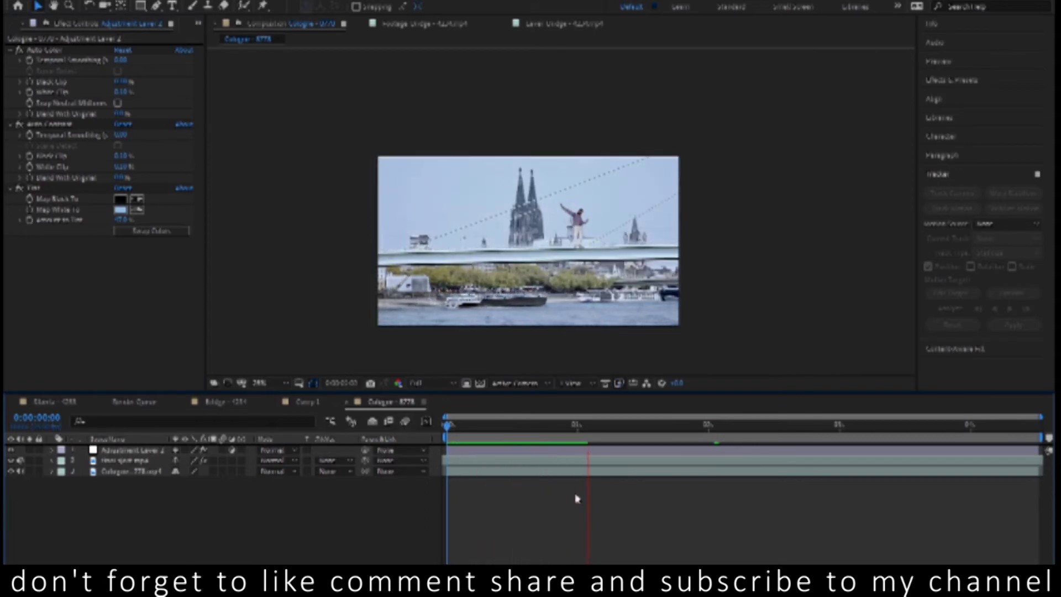
{"action": "key", "text": "space"}
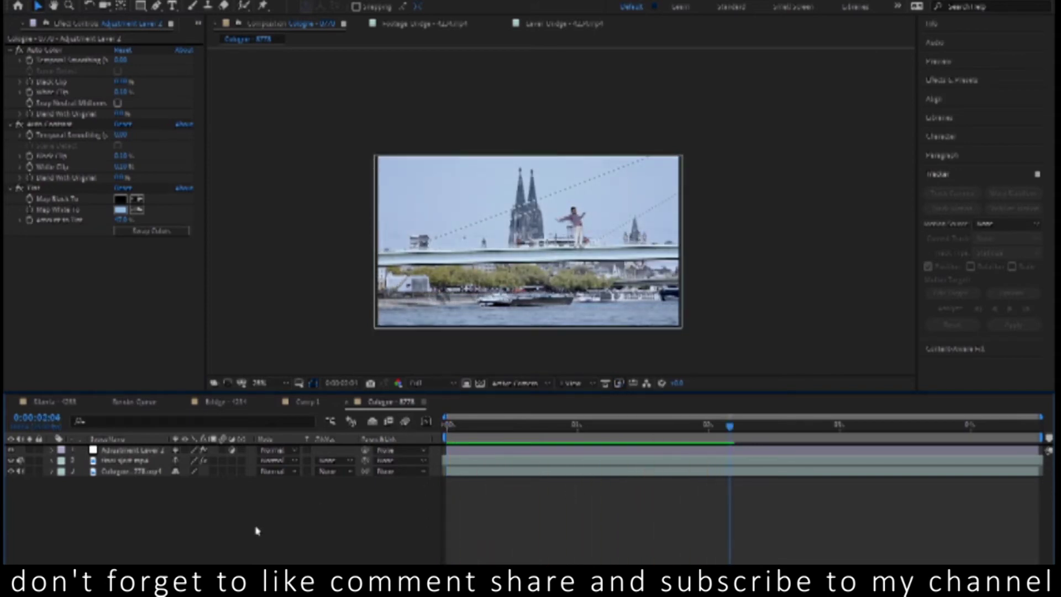
Add a new Camera 1 layer with default settings, dismissing the 2D-layers warning
{"action": "right_click", "coordinate": [256, 531]}
{"action": "mouse_move", "coordinate": [338, 388]}
{"action": "left_click", "coordinate": [465, 449]}
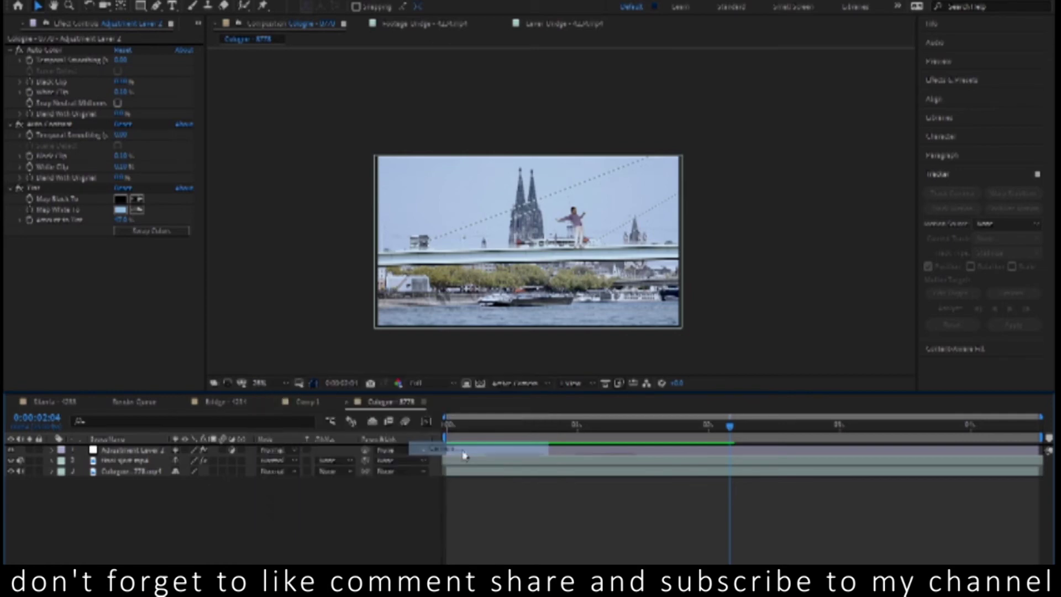
{"action": "left_click", "coordinate": [635, 429]}
{"action": "left_click", "coordinate": [618, 347]}
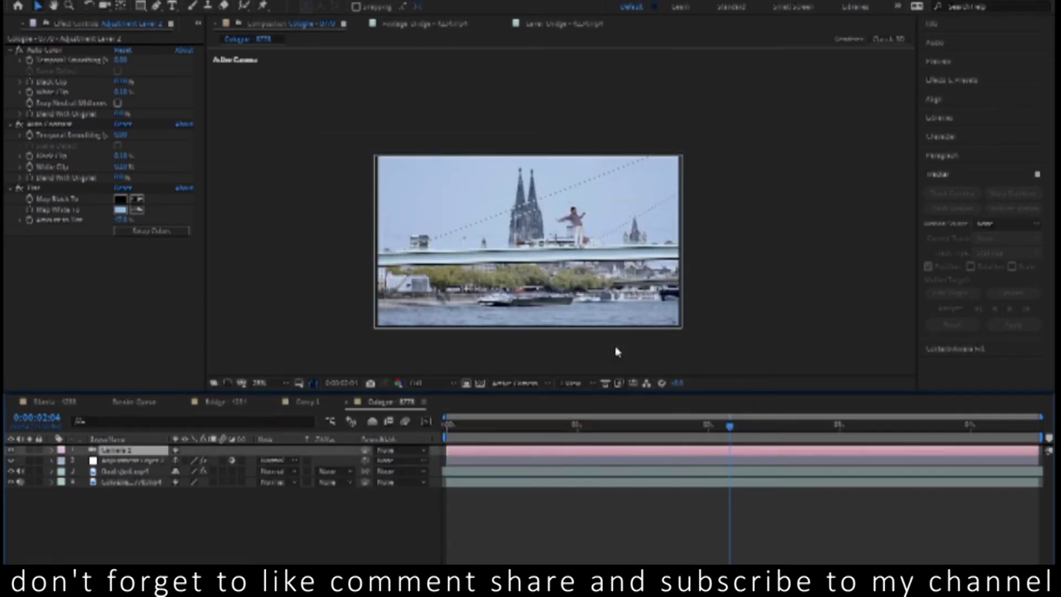
Expand Camera 1's Transform properties and try X and Z Rotation changes, undoing both
{"action": "left_click", "coordinate": [53, 451]}
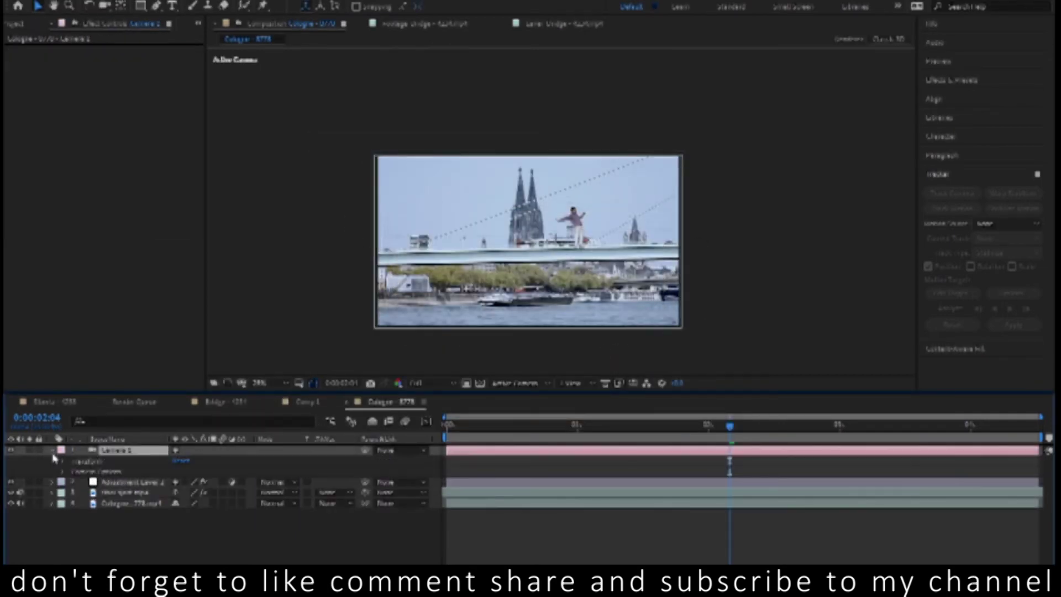
{"action": "left_click", "coordinate": [63, 462]}
{"action": "mouse_move", "coordinate": [185, 503]}
{"action": "left_mouse_down"}
{"action": "mouse_move", "coordinate": [204, 503]}
{"action": "mouse_move", "coordinate": [199, 514]}
{"action": "left_mouse_up"}
{"action": "key", "text": "ctrl+z"}
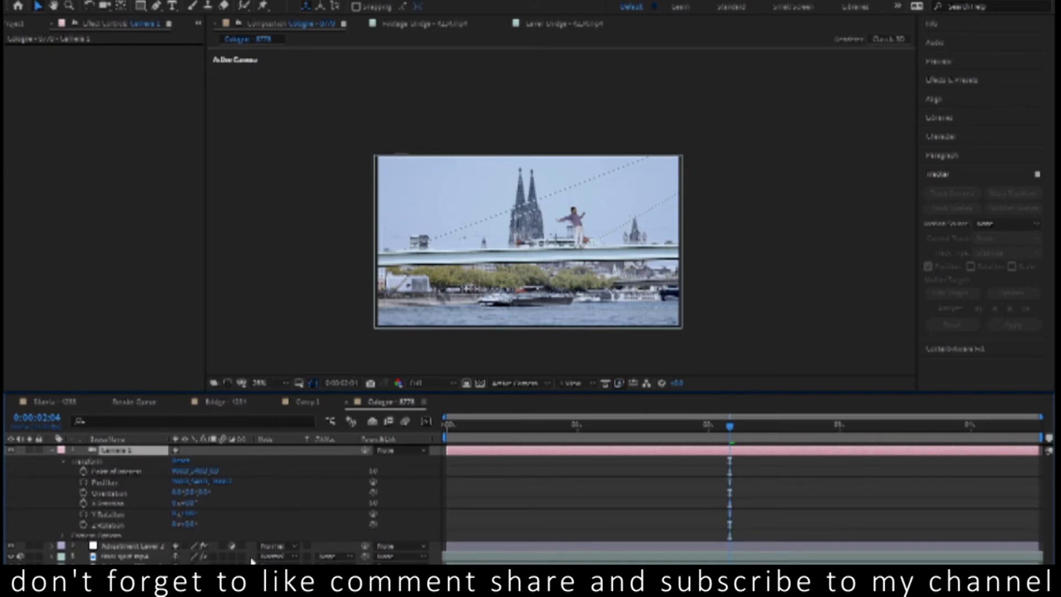
{"action": "mouse_move", "coordinate": [185, 524]}
{"action": "left_mouse_down"}
{"action": "mouse_move", "coordinate": [200, 524]}
{"action": "mouse_move", "coordinate": [202, 504]}
{"action": "mouse_move", "coordinate": [188, 504]}
{"action": "mouse_move", "coordinate": [188, 524]}
{"action": "left_mouse_up"}
{"action": "key", "text": "ctrl+z"}
{"action": "key", "text": "ctrl+z"}
{"action": "key", "text": "ctrl+z"}
{"action": "key", "text": "ctrl+z"}
{"action": "key", "text": "ctrl+z"}
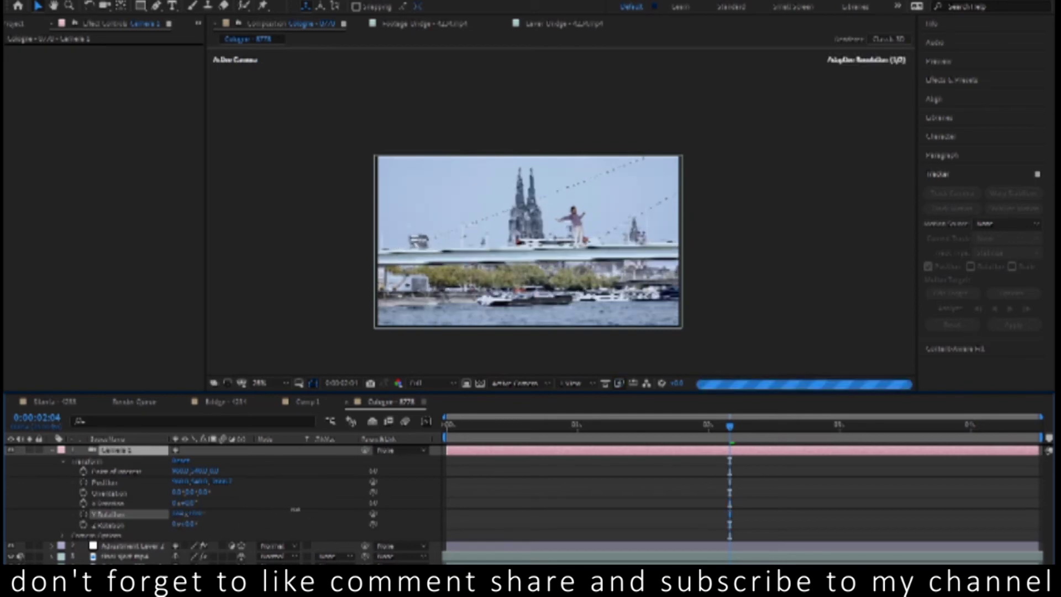
{"action": "scroll", "coordinate": [519, 279], "scroll_direction": "down", "scroll_amount": 2}
{"action": "scroll", "coordinate": [519, 279], "scroll_direction": "up", "scroll_amount": 2}
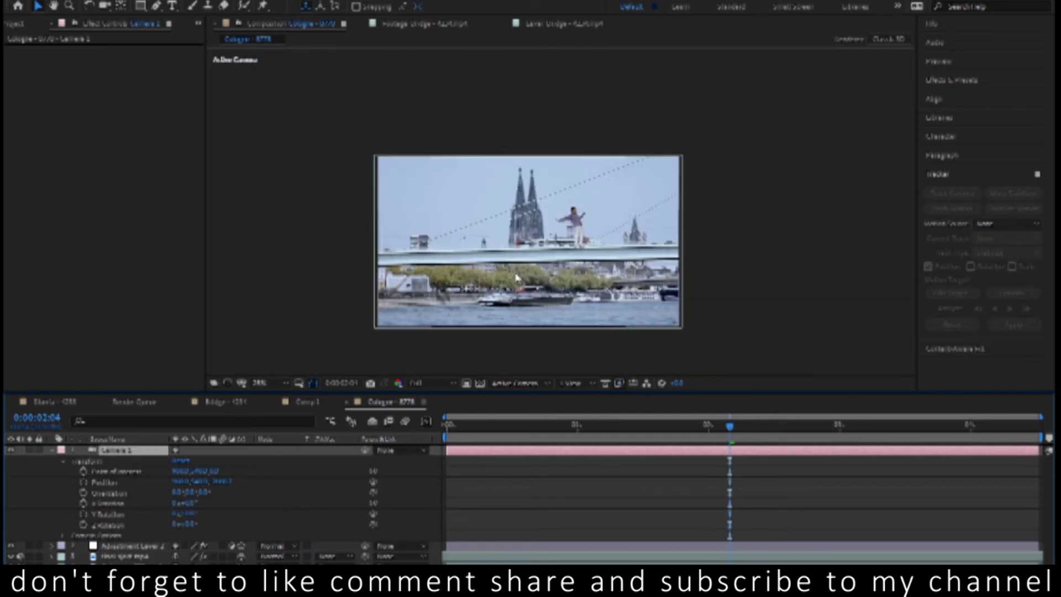
Reframe the shot with the Camera tool and start Position keyframes at 0:00:02:04
{"action": "left_click_drag", "start_coordinate": [105, 6], "coordinate": [155, 42]}
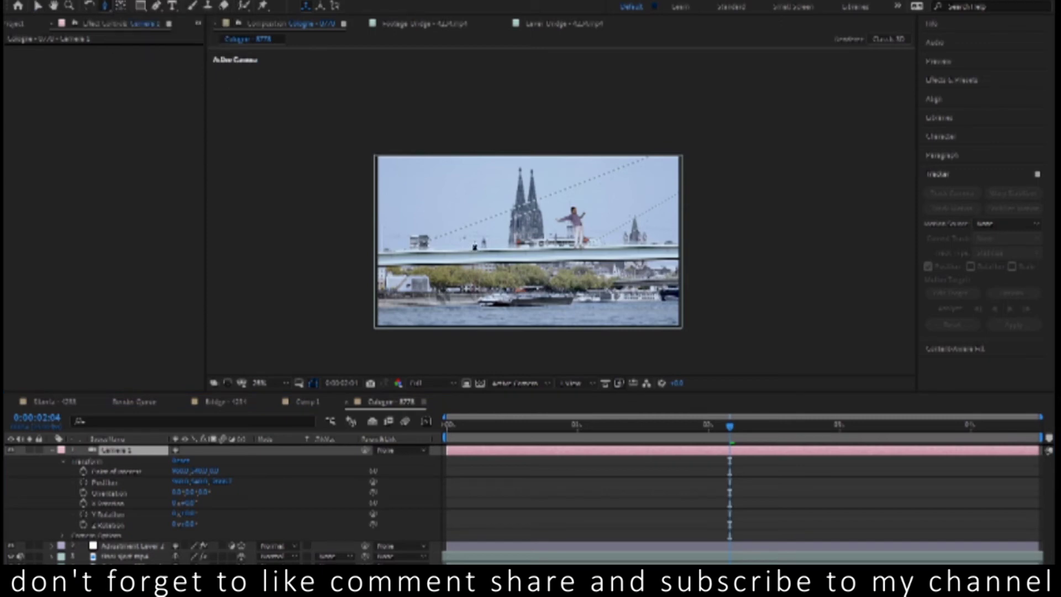
{"action": "left_click_drag", "start_coordinate": [538, 264], "coordinate": [575, 285]}
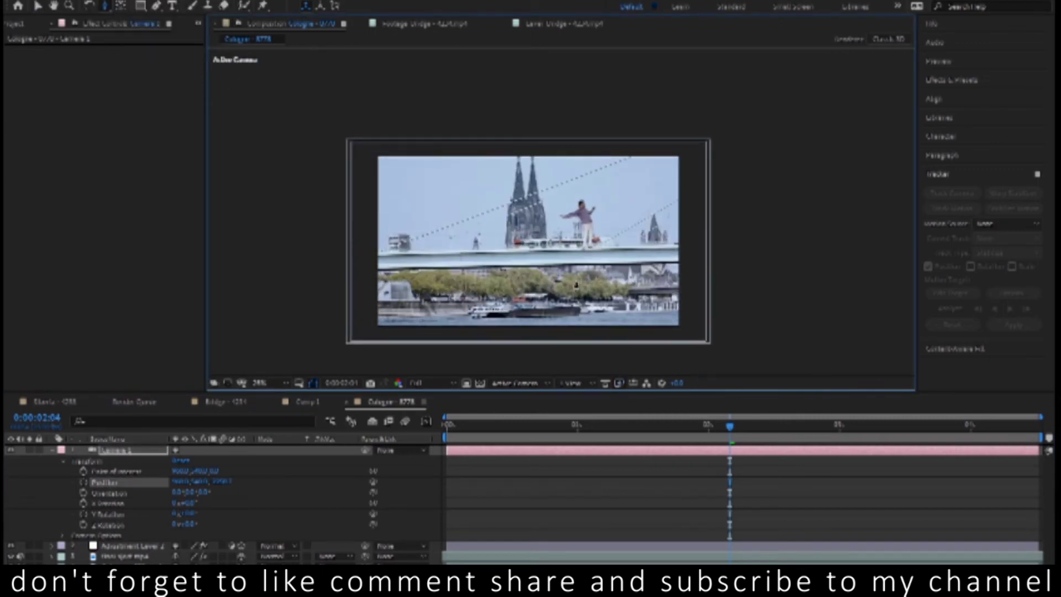
{"action": "left_click", "coordinate": [112, 485]}
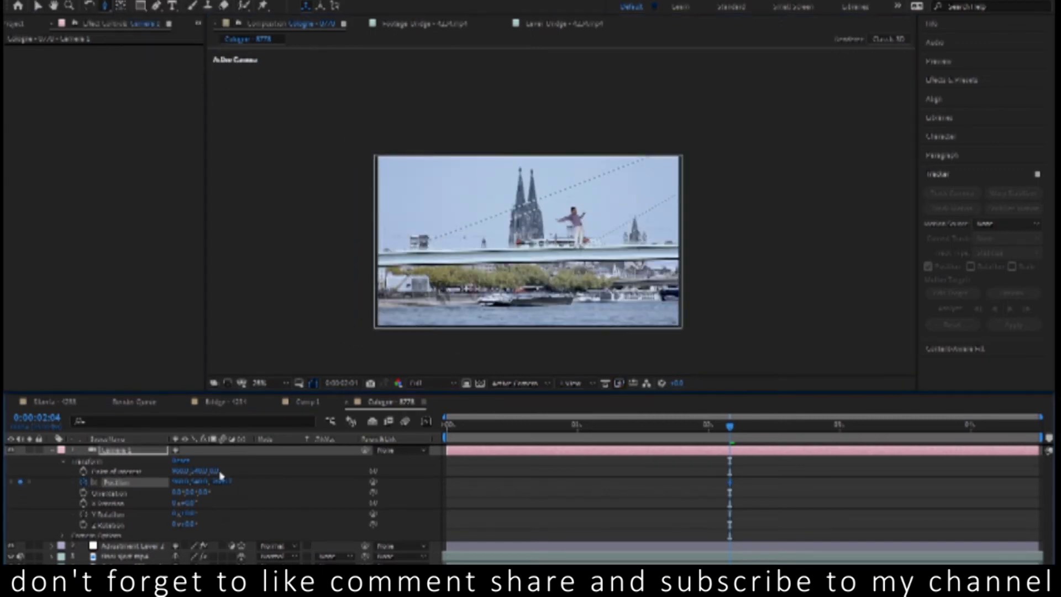
Keyframe Camera 1's Position at the start, about 2:05, 3:16 and the end (4:12)
{"action": "key", "text": "Home"}
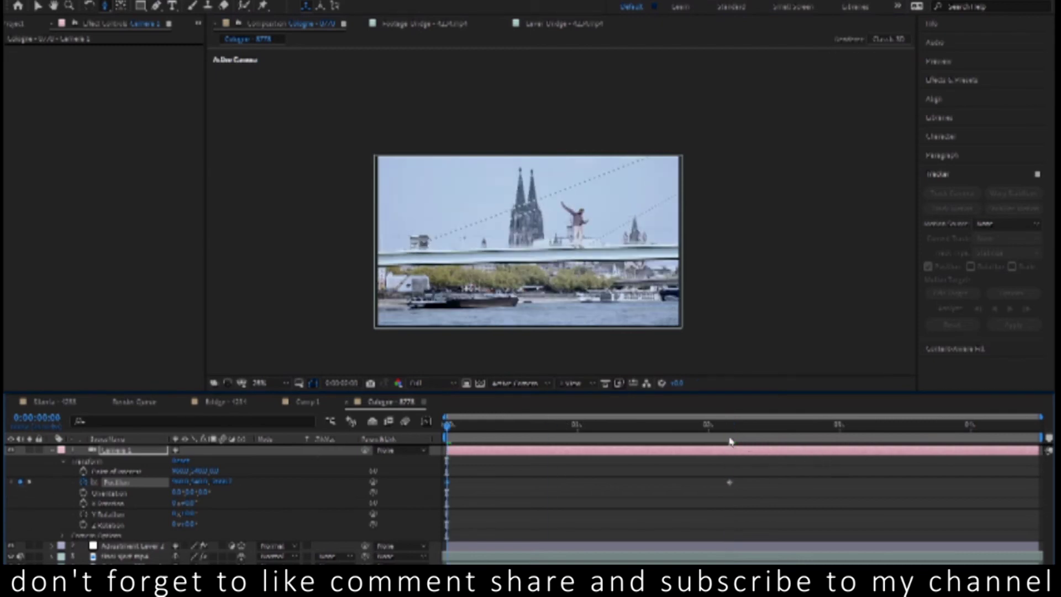
{"action": "left_click", "coordinate": [731, 440]}
{"action": "mouse_move", "coordinate": [544, 178]}
{"action": "left_mouse_down"}
{"action": "mouse_move", "coordinate": [628, 226]}
{"action": "mouse_move", "coordinate": [635, 288]}
{"action": "left_mouse_up"}
{"action": "key", "text": "k"}
{"action": "key", "text": "End"}
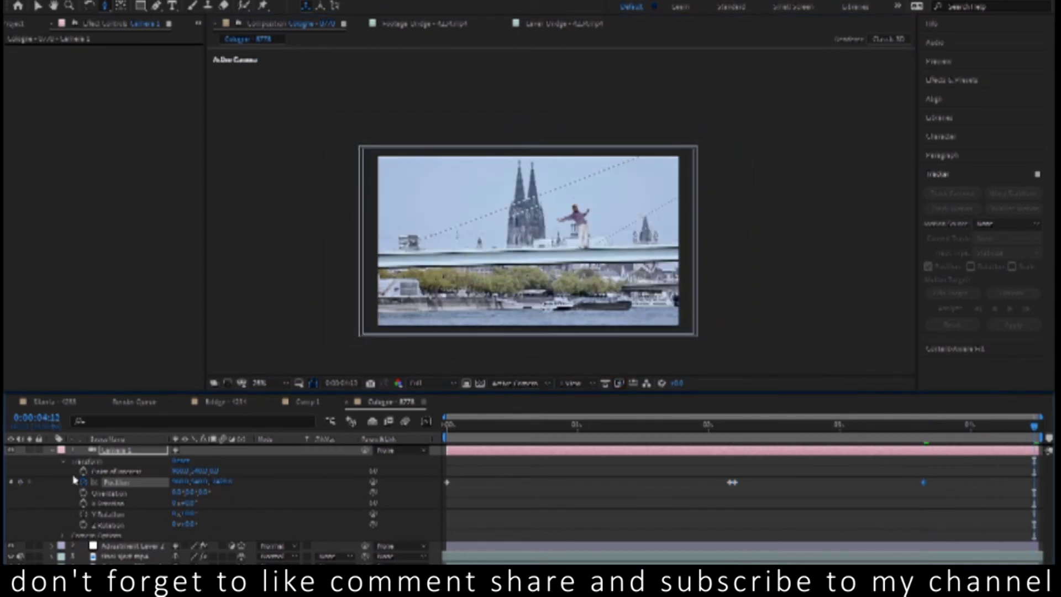
{"action": "left_click_drag", "start_coordinate": [608, 249], "coordinate": [597, 237]}
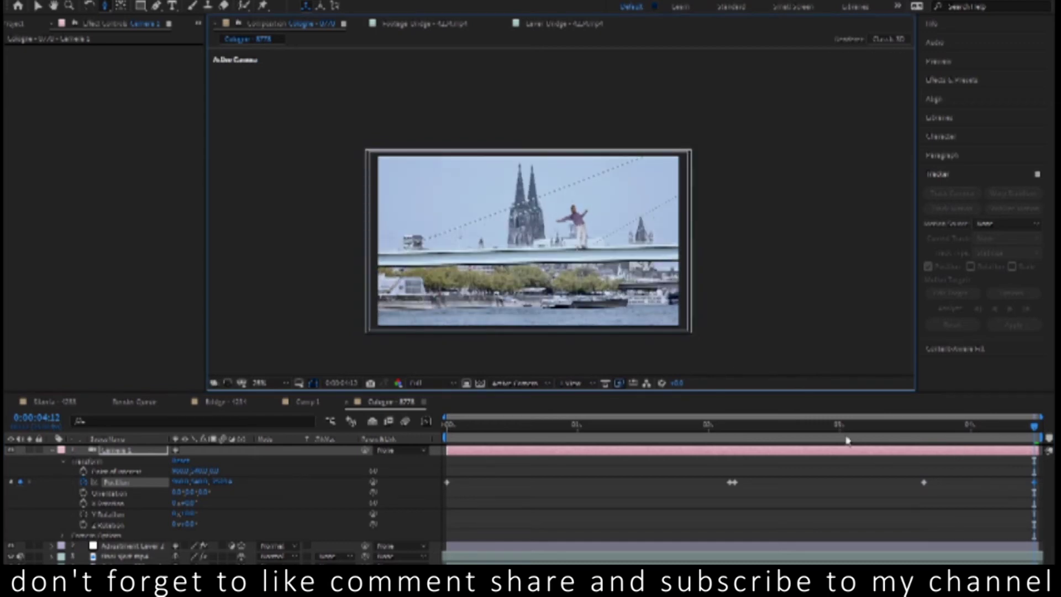
Preview the camera move from the start, then collapse and deselect Camera 1
{"action": "key", "text": "Home"}
{"action": "key", "text": "space"}
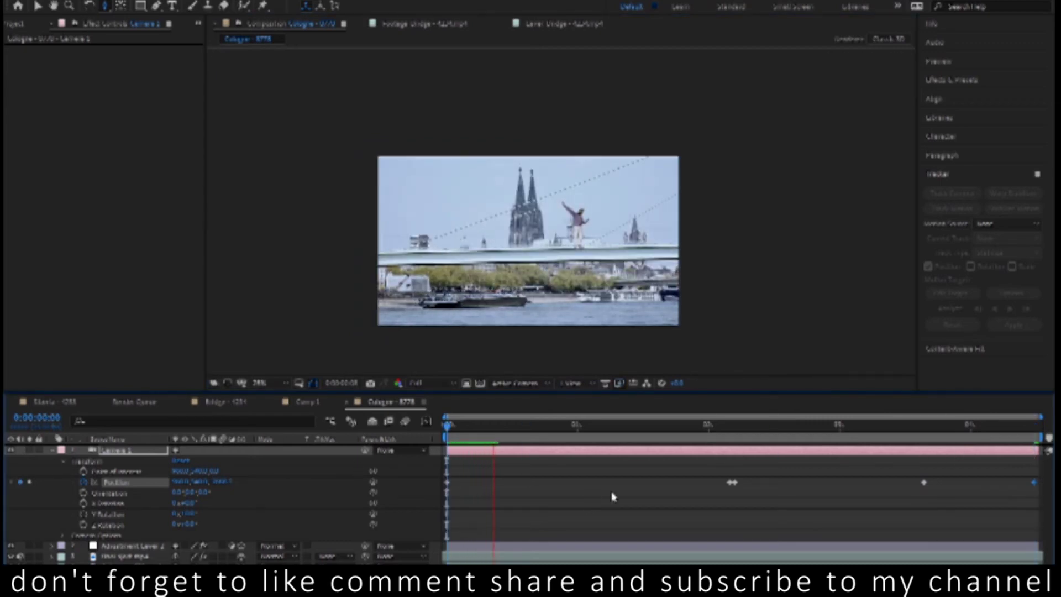
{"action": "key", "text": "space"}
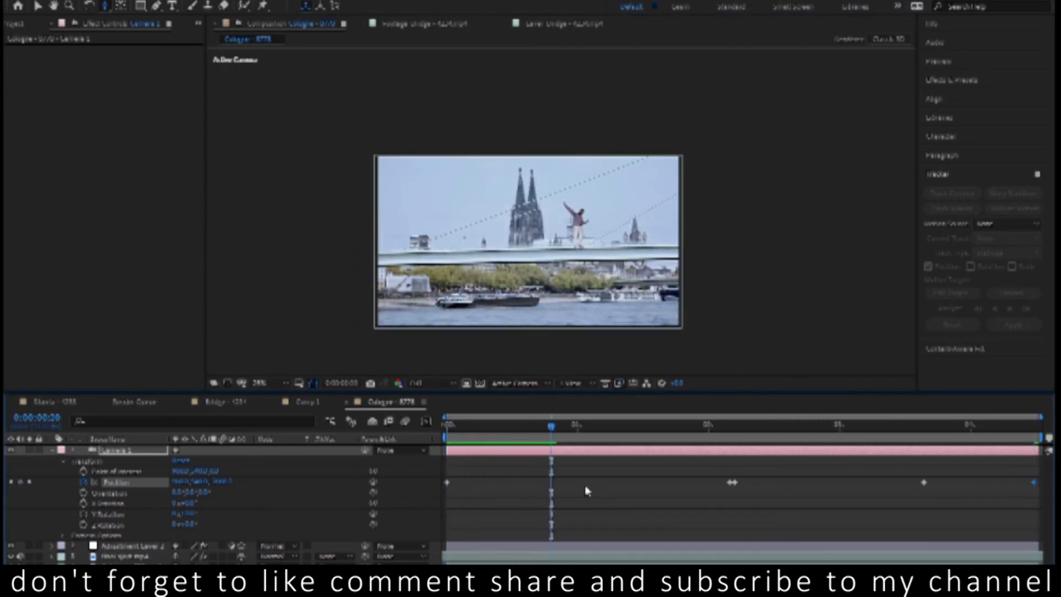
{"action": "left_click", "coordinate": [52, 451]}
{"action": "left_click", "coordinate": [539, 532]}
{"action": "key", "text": "Home"}
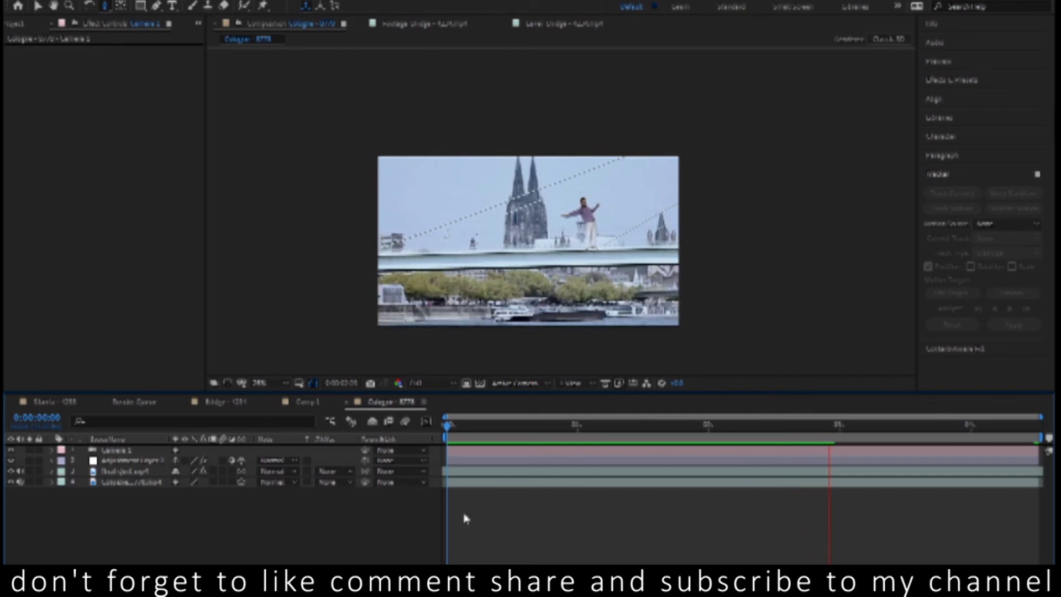
Show Camera 1's Position keyframes and drag one mid-timeline keyframe onto its neighbour
{"action": "left_click", "coordinate": [139, 452]}
{"action": "key", "text": "p"}
{"action": "left_click_drag", "start_coordinate": [729, 461], "coordinate": [735, 461]}
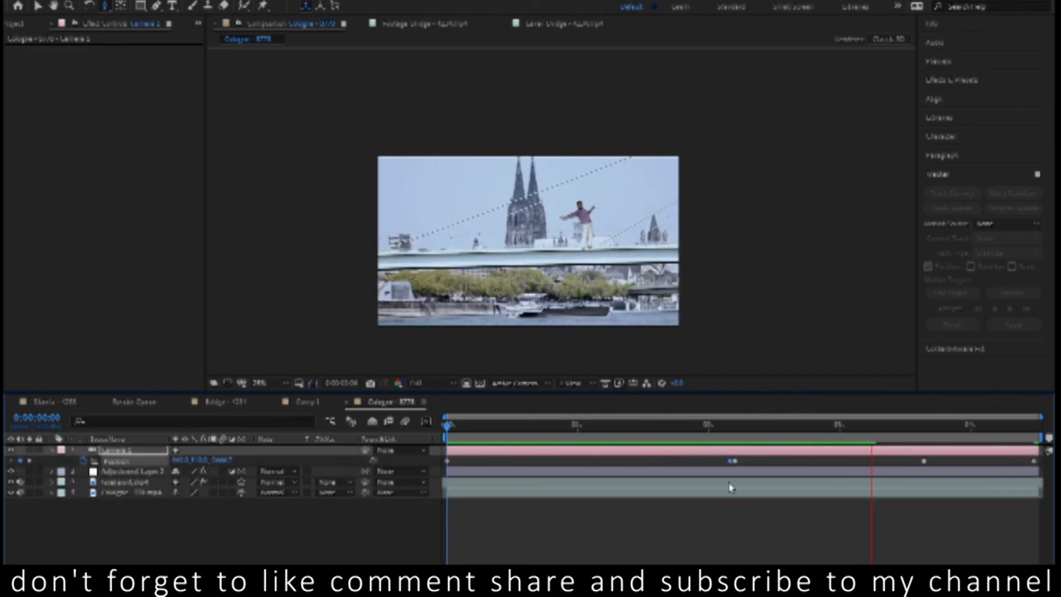